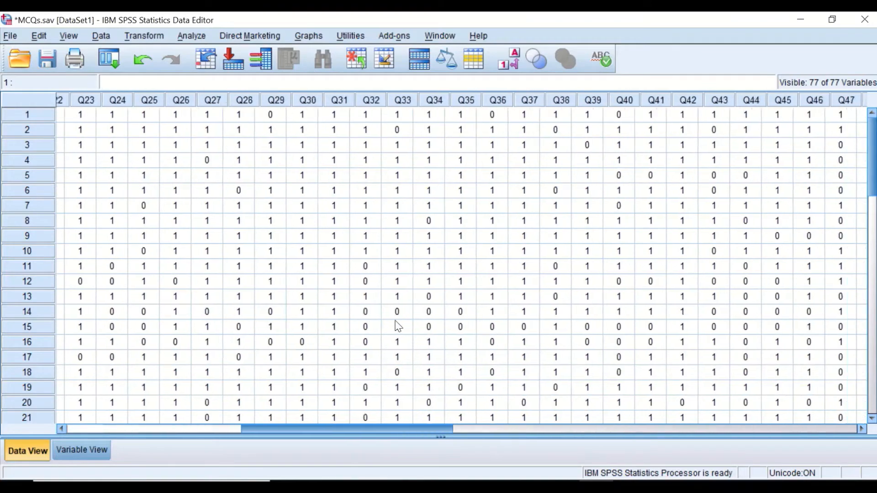
- Examine the question columns across the dataset from the ID column through Q76
key(Home)
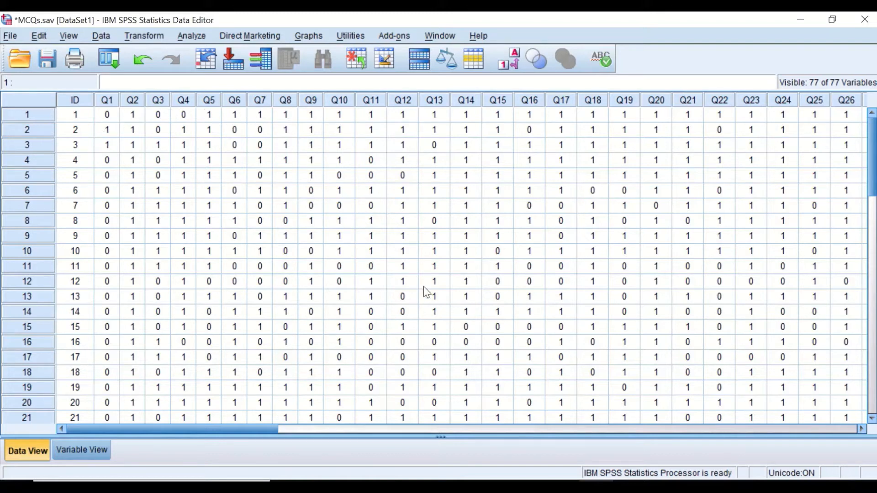
drag(240, 428, 182, 388)
drag(235, 429, 183, 365)
drag(173, 428, 662, 424)
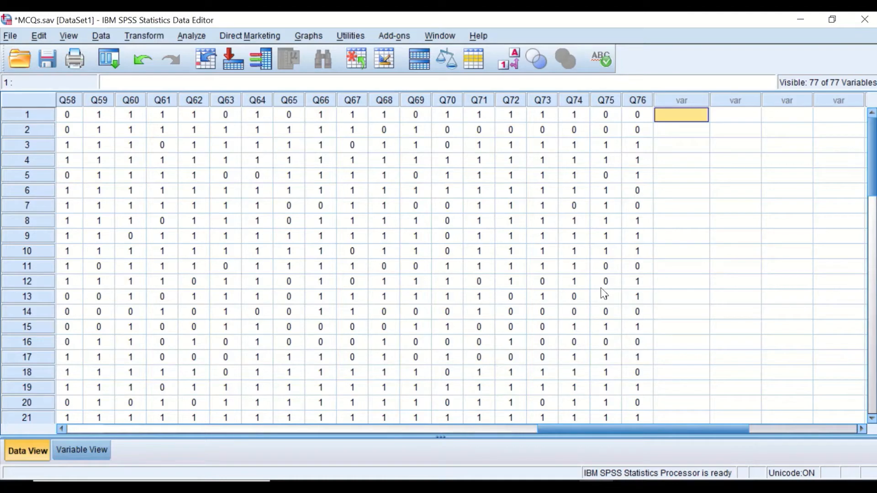
drag(693, 432, 206, 389)
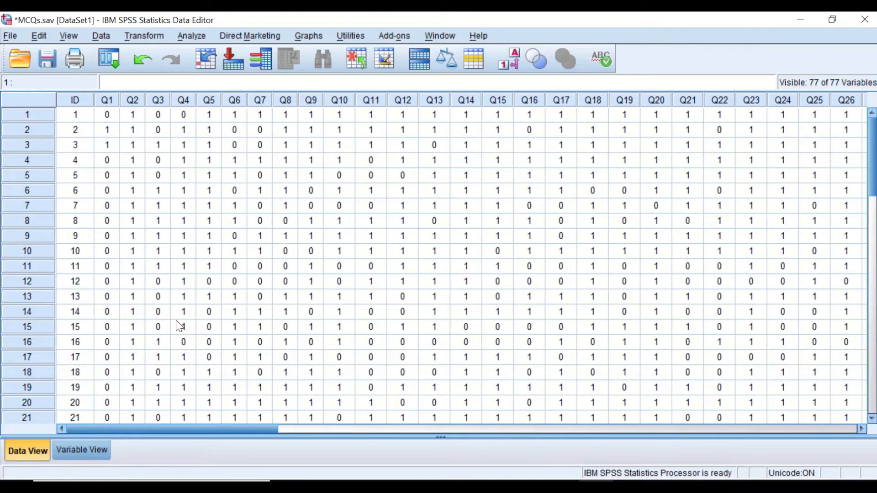
drag(196, 428, 694, 411)
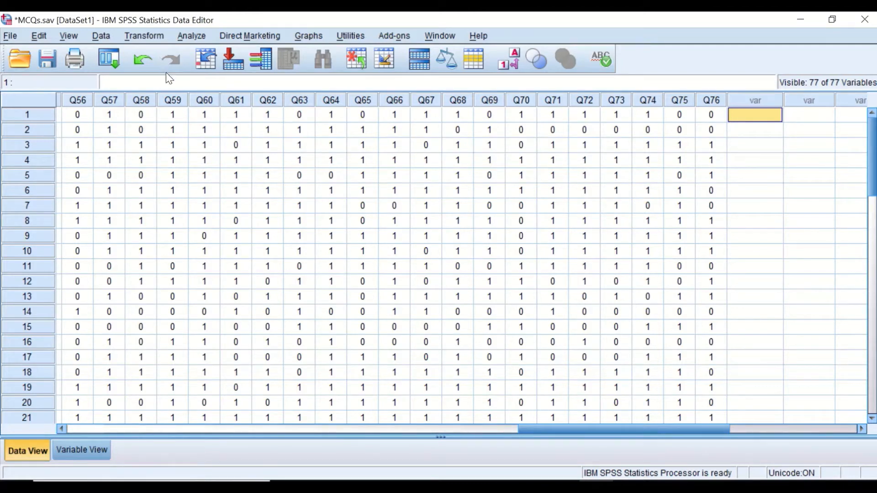
- Open the Compute Variable dialog and move it off the empty columns after Q76
click(145, 34)
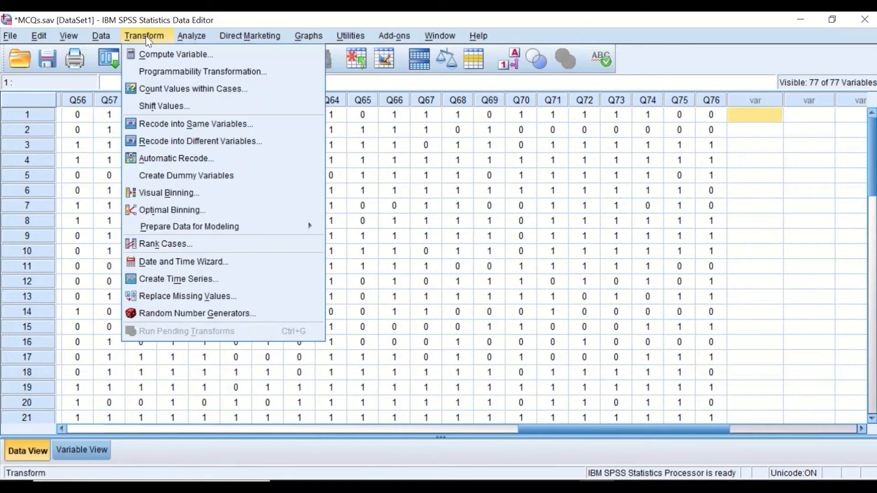
click(155, 54)
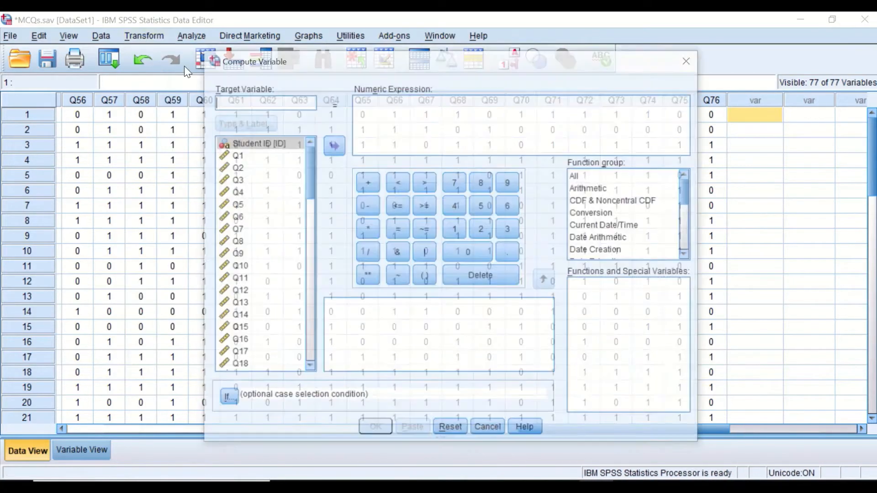
drag(445, 63, 339, 67)
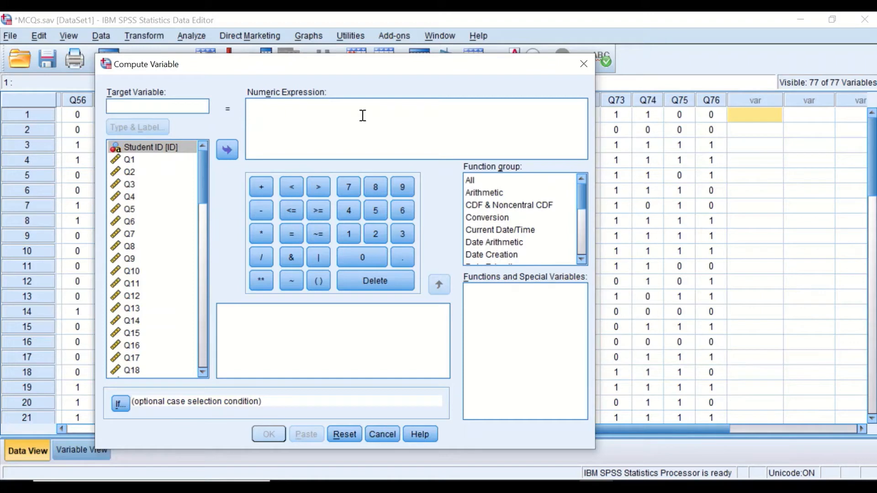
- Start the numeric expression as a bracketed sum of Q1 and Q2
click(314, 279)
click(158, 160)
click(224, 147)
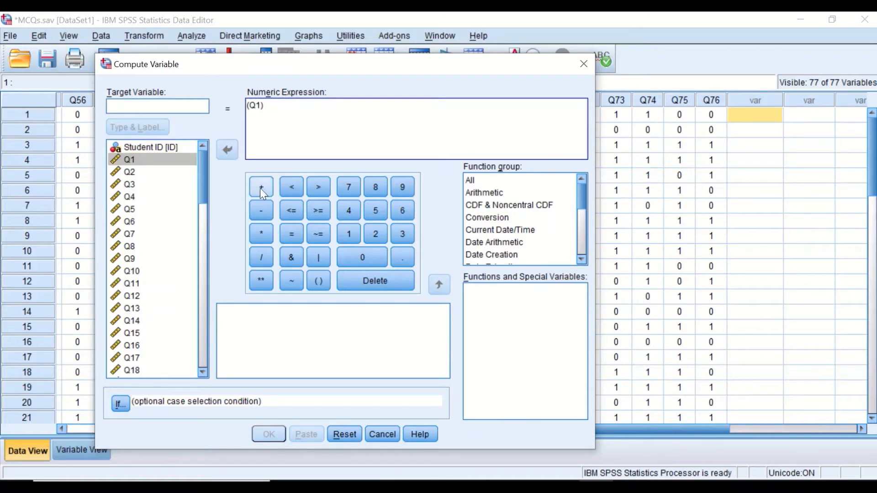
click(261, 188)
click(130, 171)
click(226, 149)
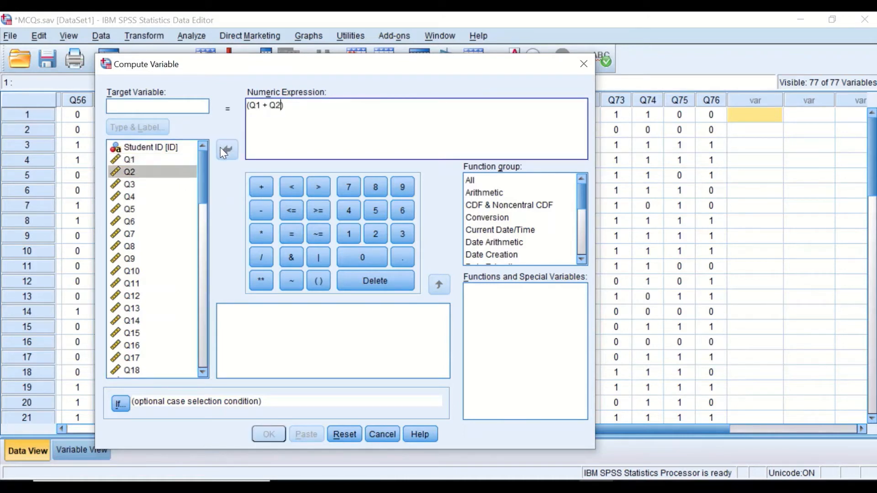
- Extend the bracketed sum with Q3 and a further plus sign inside the brackets
click(256, 186)
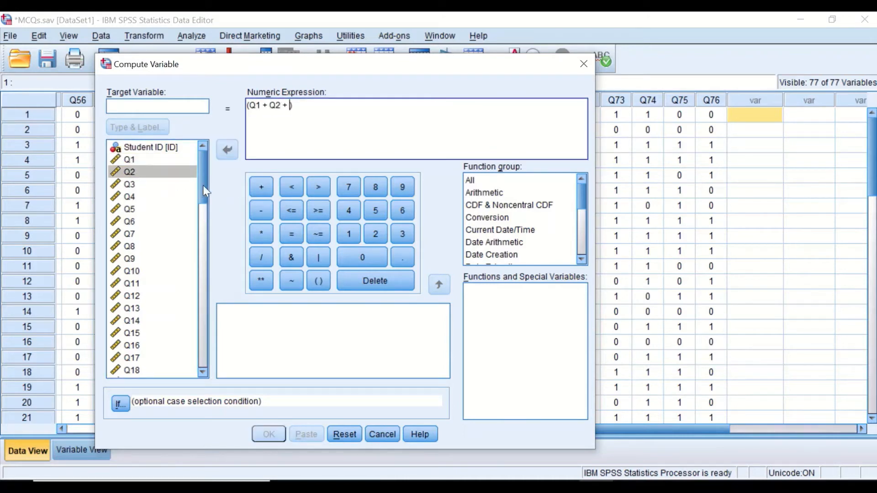
click(129, 184)
click(258, 187)
key(Left)
key(Left)
key(Left)
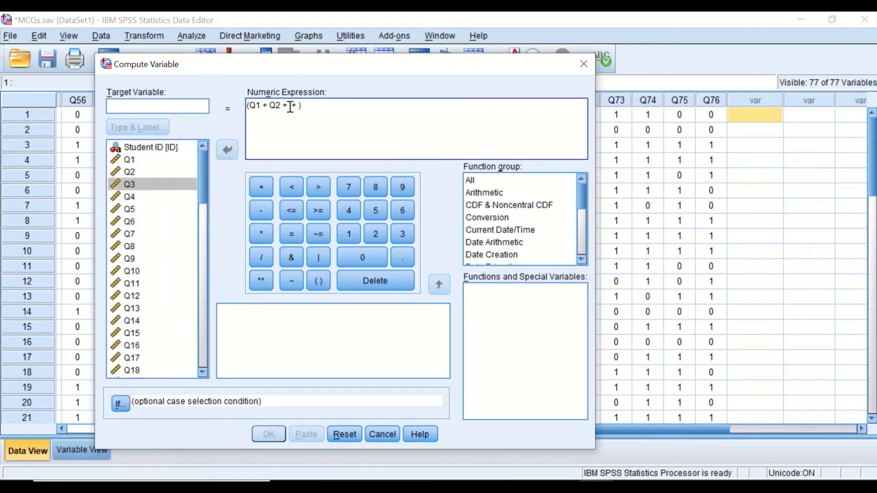
click(189, 182)
click(227, 149)
- Append / 76 * 100 to the bracketed sum in the numeric expression
click(263, 257)
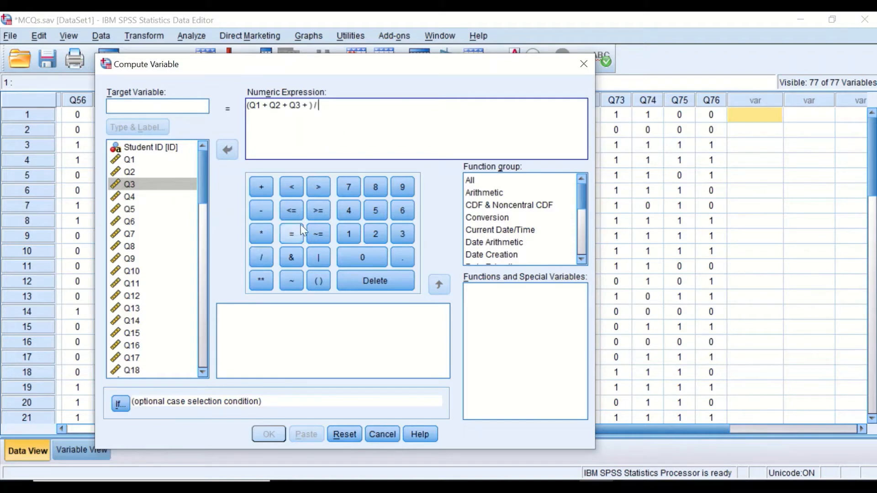
click(402, 210)
click(258, 233)
click(348, 234)
click(360, 258)
click(360, 259)
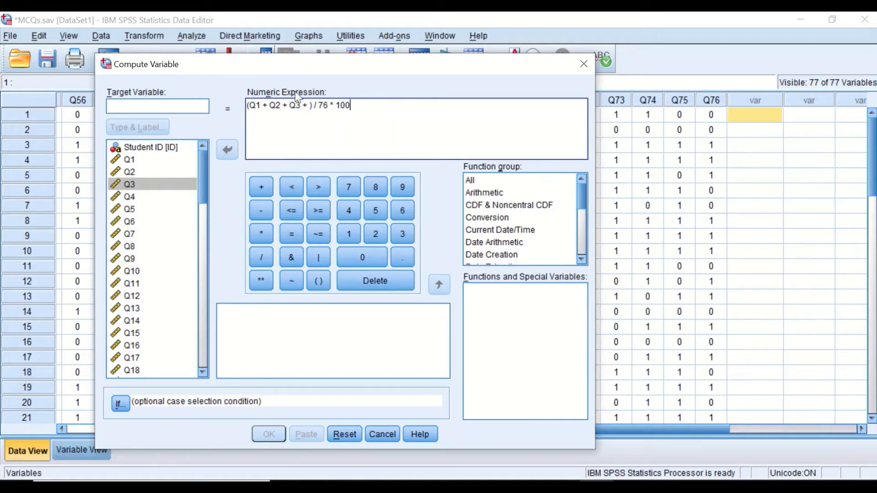
- Clear the numeric expression and list the functions of the Statistical group
drag(363, 106, 240, 104)
key(Delete)
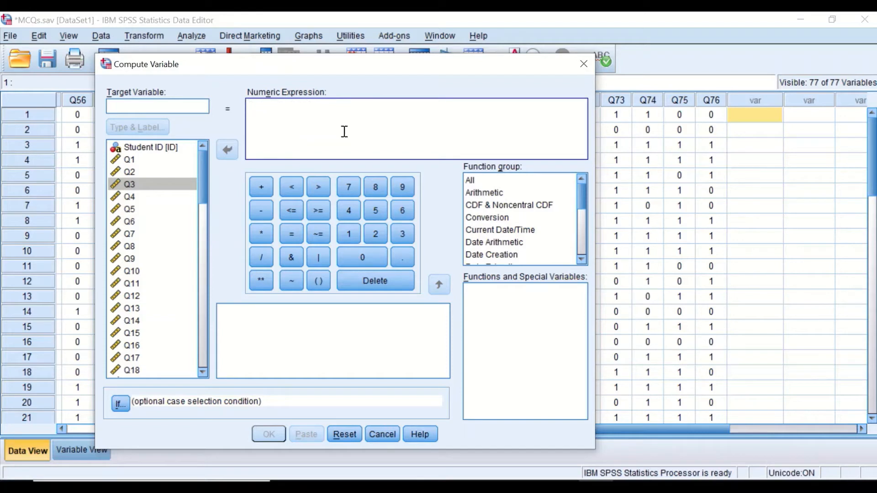
click(473, 183)
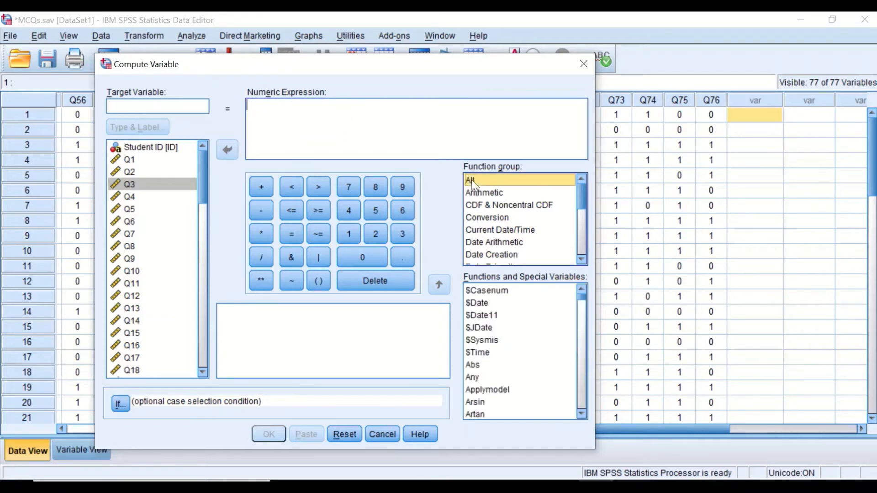
drag(583, 190, 571, 233)
click(485, 221)
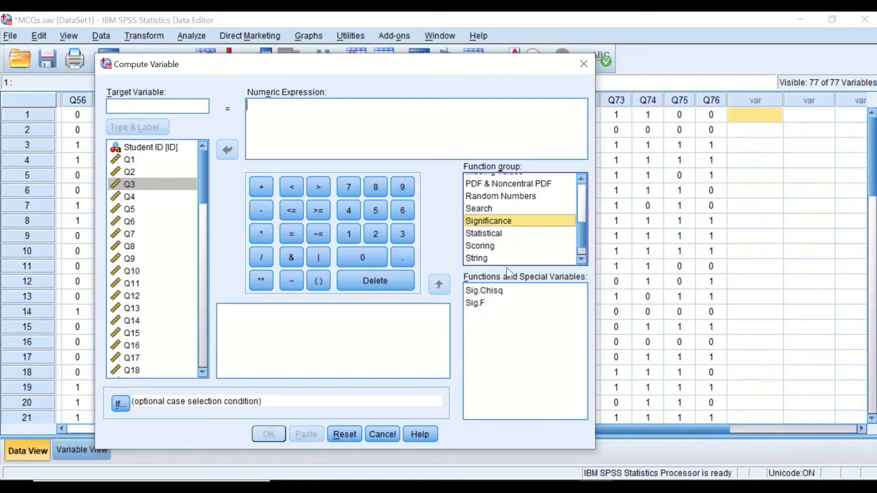
click(485, 234)
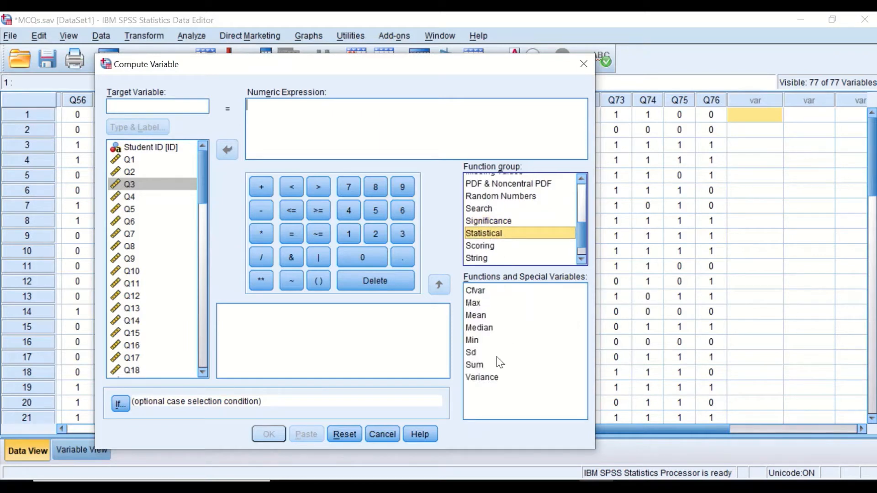
- Insert the Sum function into the numeric expression without placeholders and give it the arguments Q1 and Q2
click(478, 365)
drag(484, 365, 281, 105)
key(Delete)
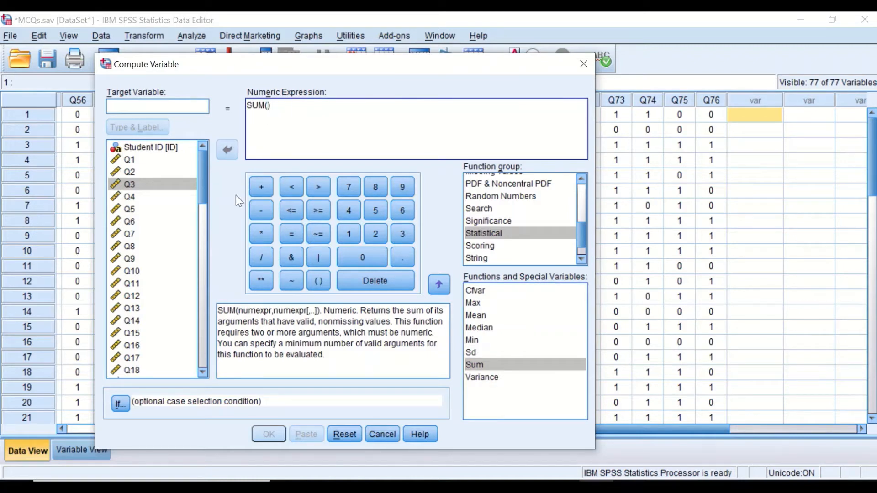
click(129, 160)
click(222, 153)
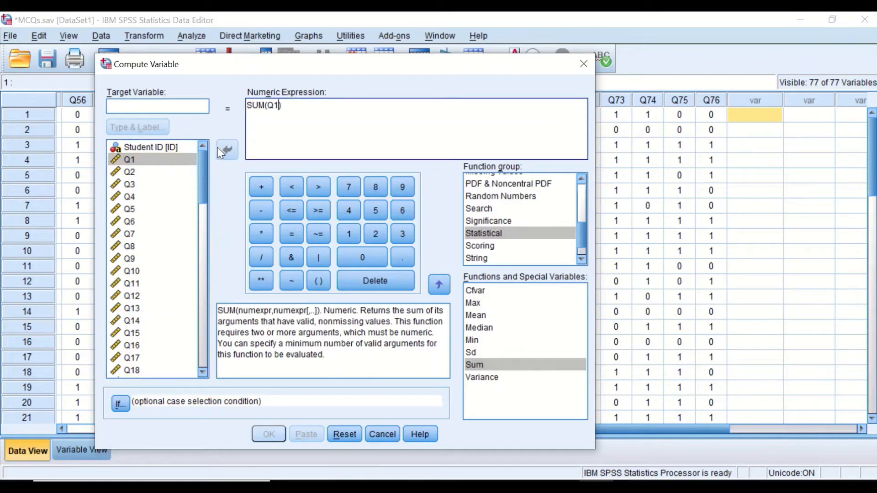
text(,)
click(131, 167)
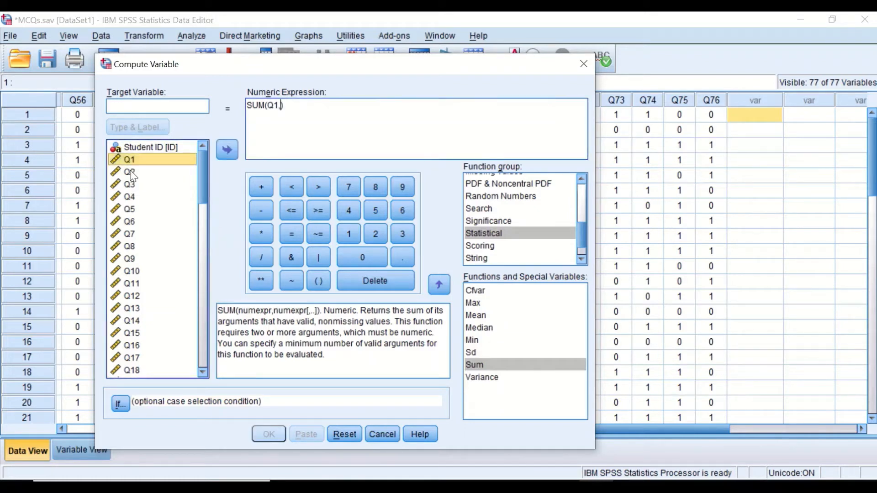
click(131, 173)
click(227, 149)
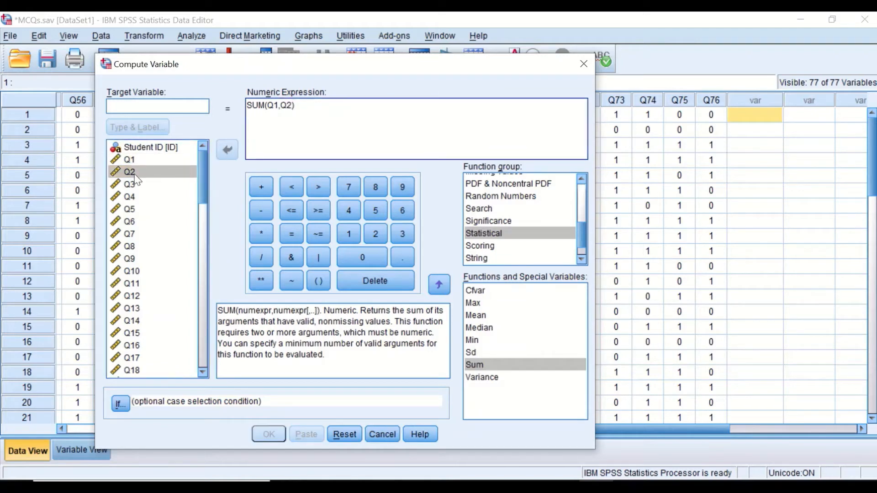
- Add Q3 as the third comma-separated argument of the SUM function
click(136, 183)
click(227, 149)
click(290, 108)
text(,Q3)
click(315, 108)
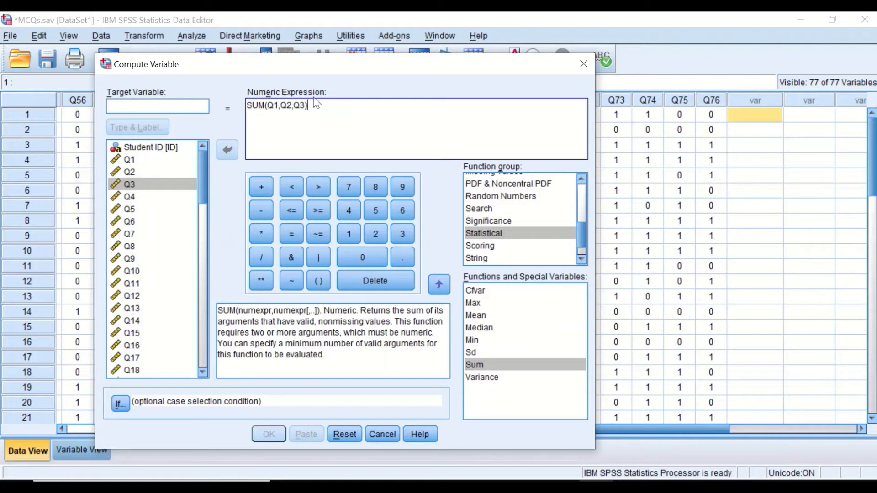
- Divide the SUM expression by 76 and multiply it by 100
click(259, 257)
click(398, 210)
click(260, 234)
click(348, 235)
click(357, 254)
click(356, 254)
- Replace the whole SUM expression with the statistical Mean function
drag(345, 106, 238, 107)
key(BackSpace)
drag(479, 315, 288, 118)
- Name the target variable OverallMarks
click(180, 107)
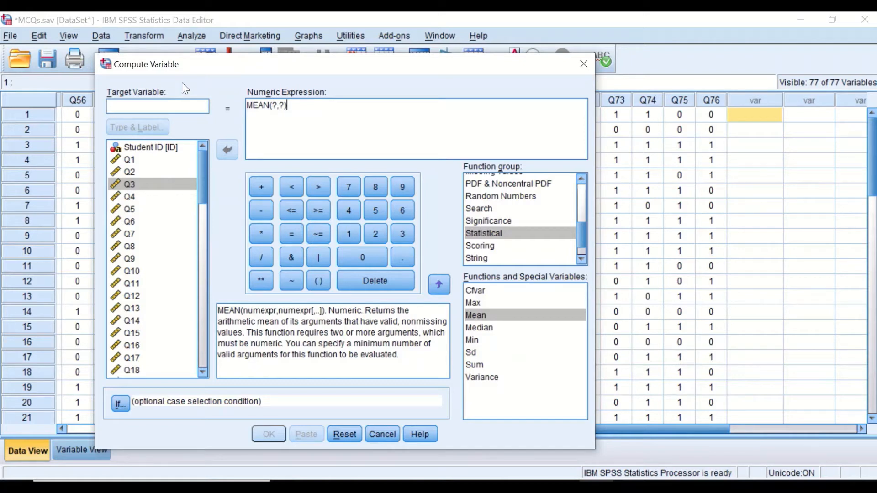
text(OverallMar)
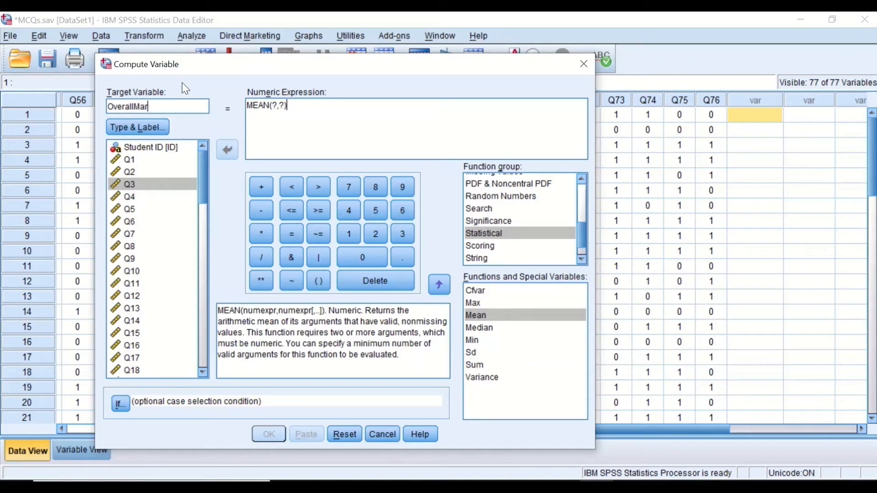
text(rks)
click(150, 106)
key(BackSpace)
key(BackSpace)
- Remove the placeholder arguments from the MEAN function so that only empty brackets remain after it
click(130, 159)
click(227, 150)
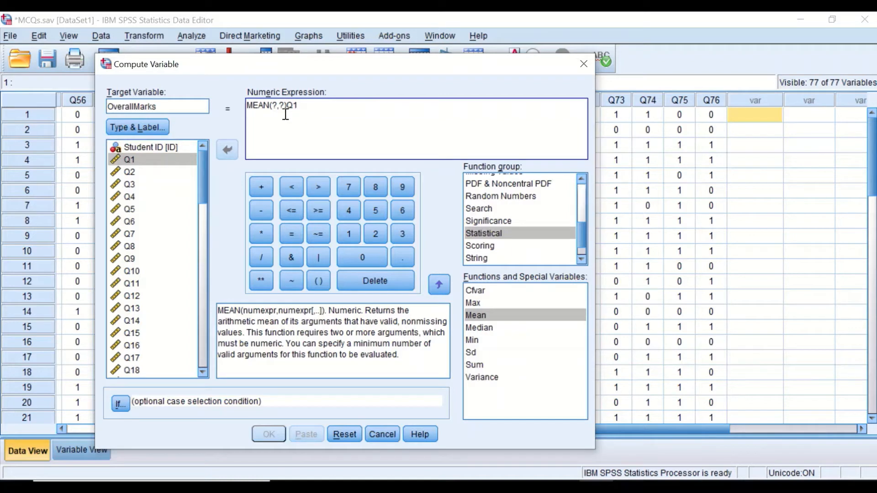
drag(286, 106, 299, 104)
key(BackSpace)
click(188, 173)
click(169, 161)
double_click(274, 108)
key(Delete)
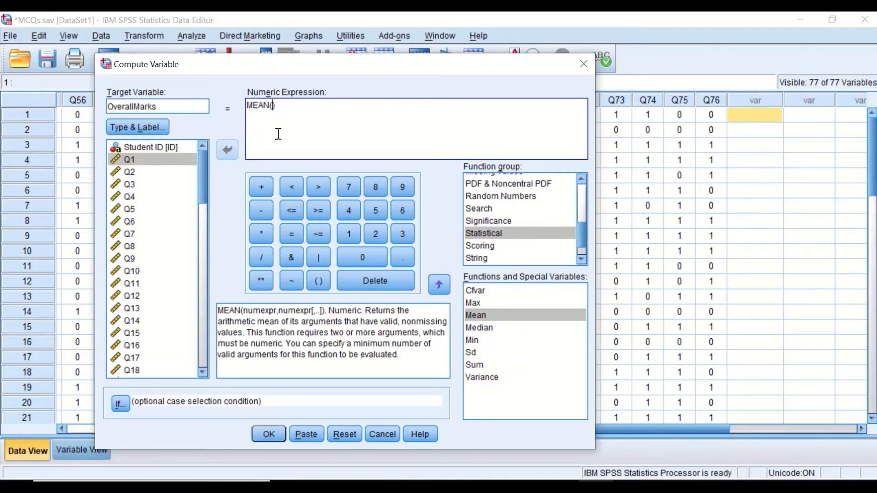
- Enter Q1, Q2 and Q3 as comma-separated arguments of the MEAN function
click(129, 159)
click(228, 153)
text(,)
click(130, 172)
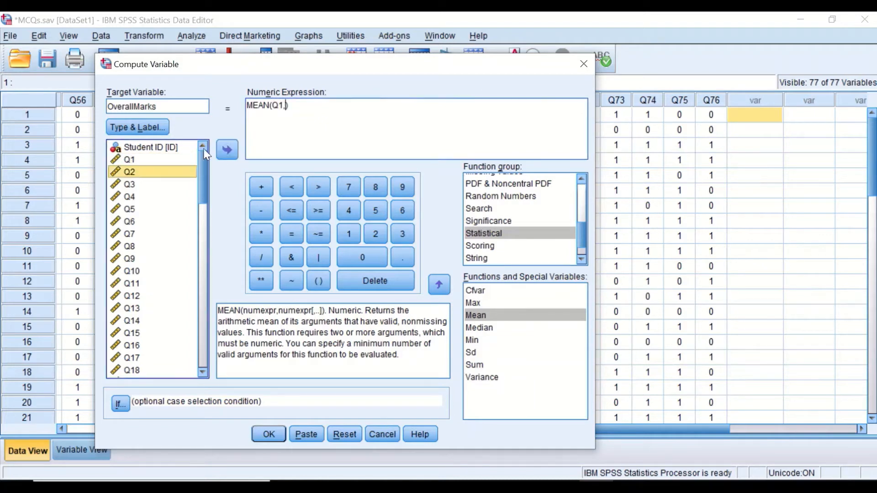
click(227, 152)
text(,)
click(129, 184)
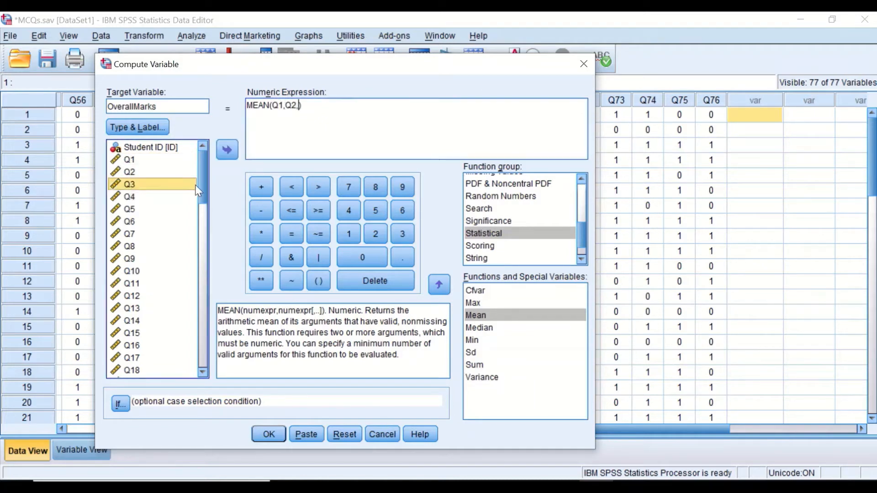
click(228, 152)
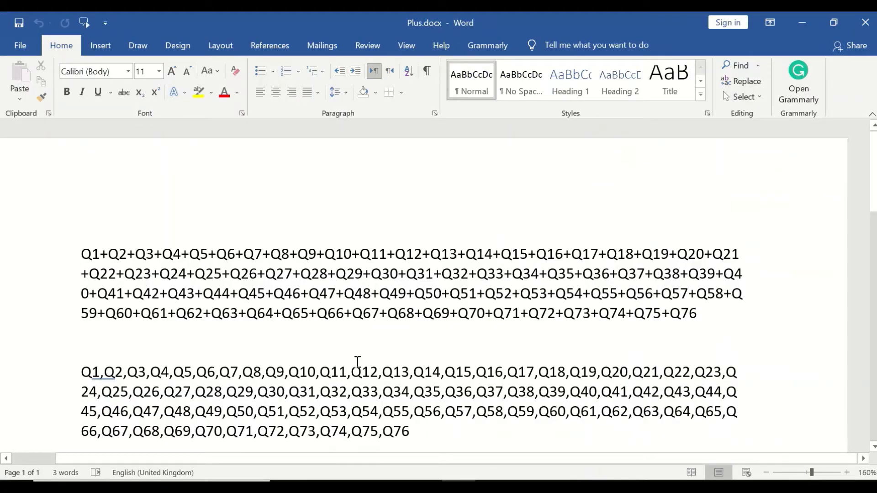
- Switch to Plus.docx in Word and copy the comma-separated list of variables from Q1 to Q76
scroll(339, 336, down, 2)
scroll(335, 321, up, 1)
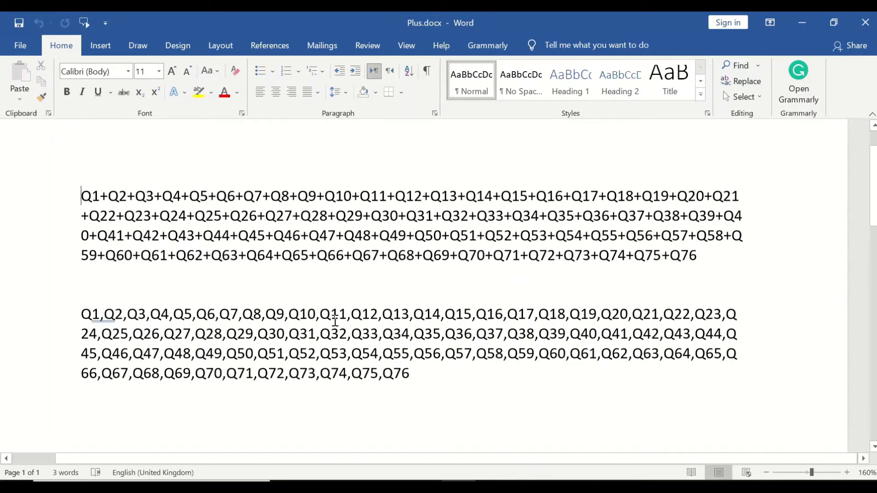
drag(392, 380, 94, 320)
key(ctrl+c)
right_click(118, 325)
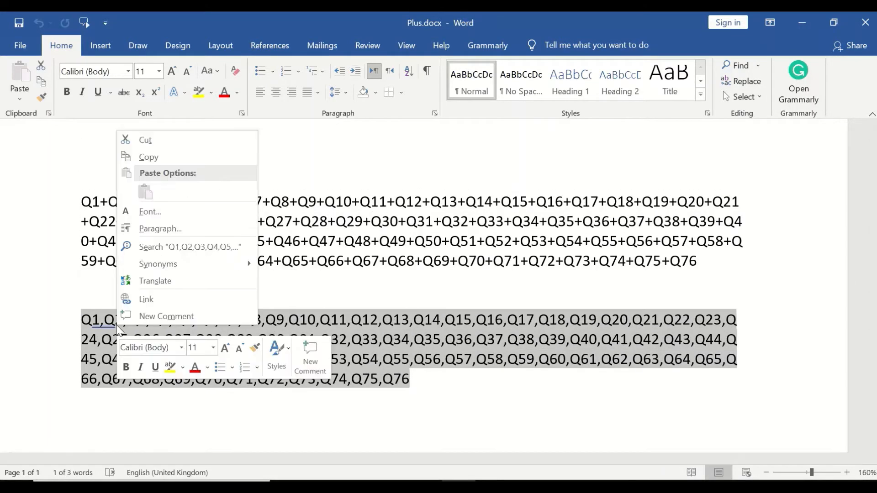
click(145, 158)
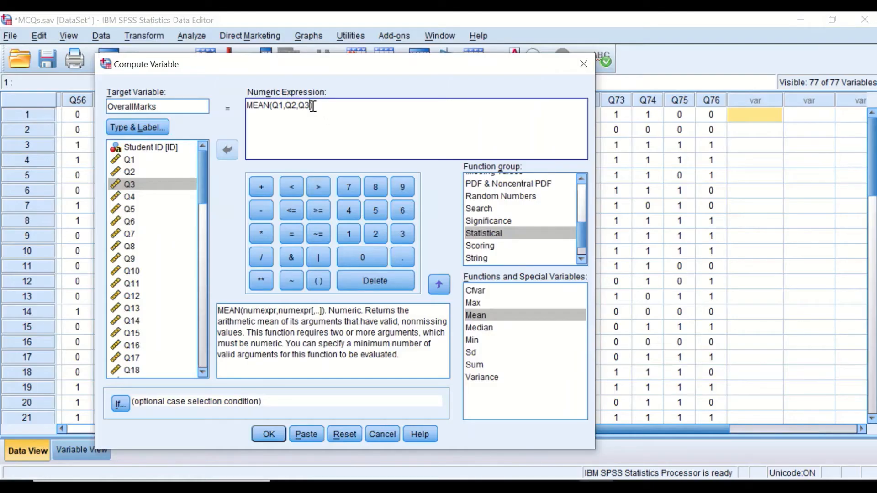
- Back in SPSS, replace the MEAN function's arguments with the copied list Q1 to Q76
drag(312, 106, 272, 108)
right_click(286, 111)
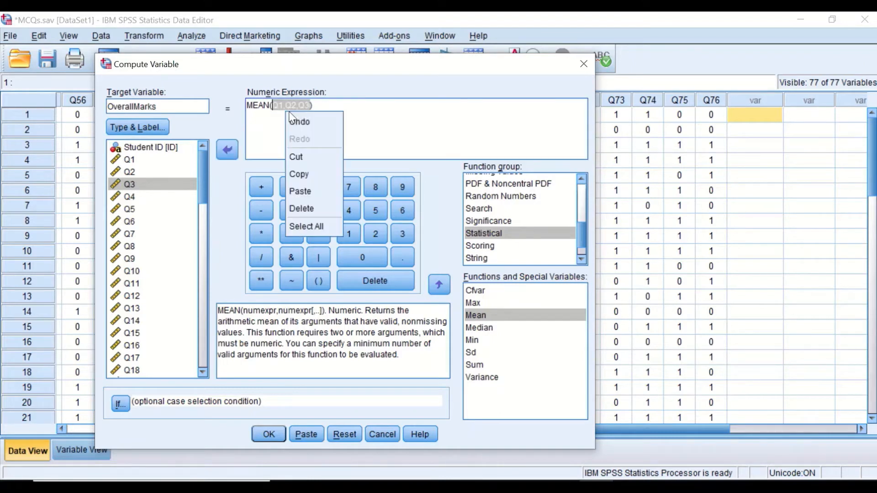
click(305, 194)
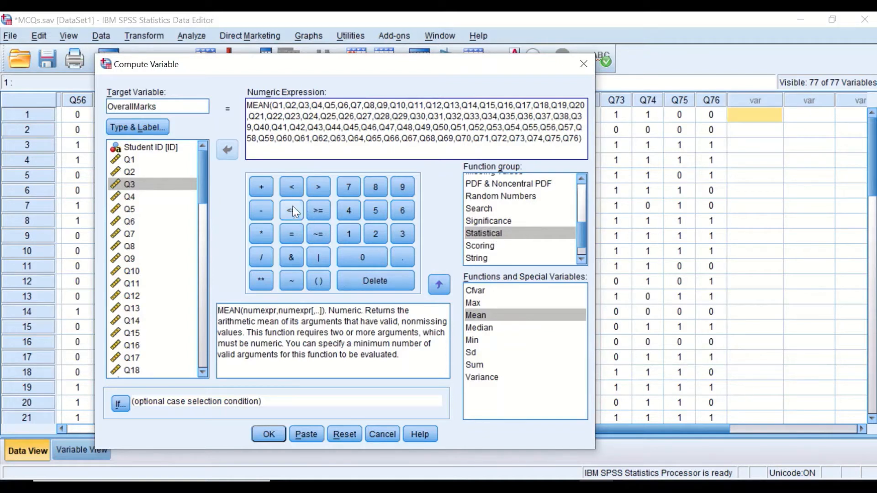
- Multiply the MEAN expression by 100, run the OverallMarks computation and minimize the output window to return to the data
click(253, 232)
click(346, 232)
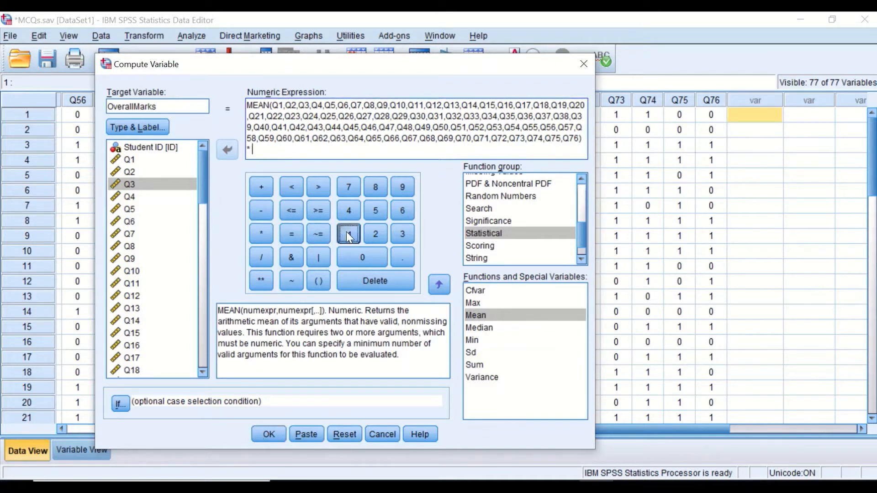
click(357, 258)
click(356, 258)
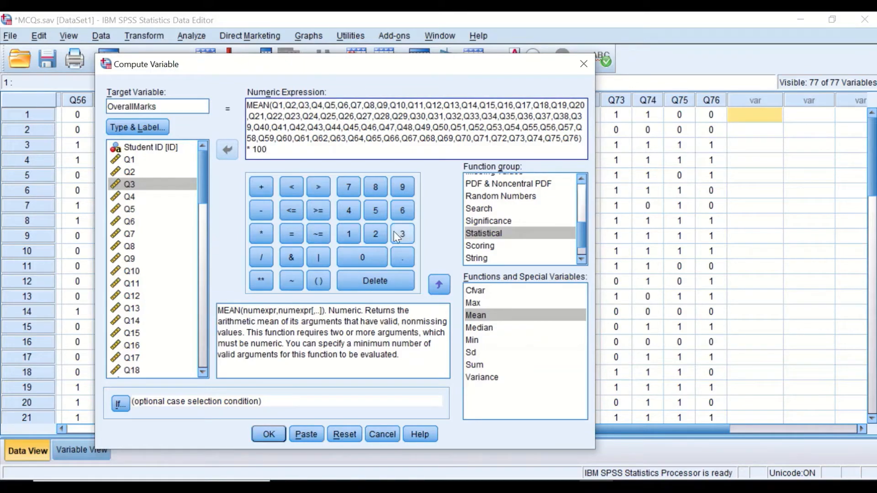
click(268, 434)
click(812, 21)
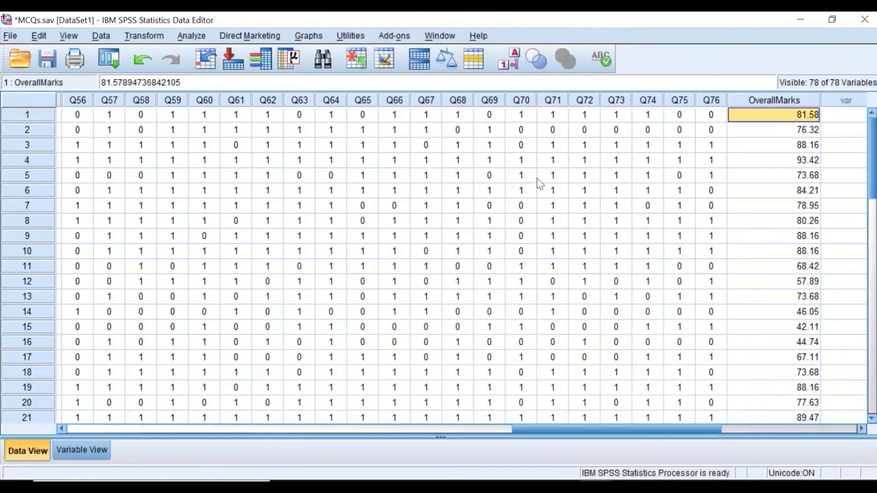
- Narrow the OverallMarks column in the data grid
drag(666, 429, 751, 428)
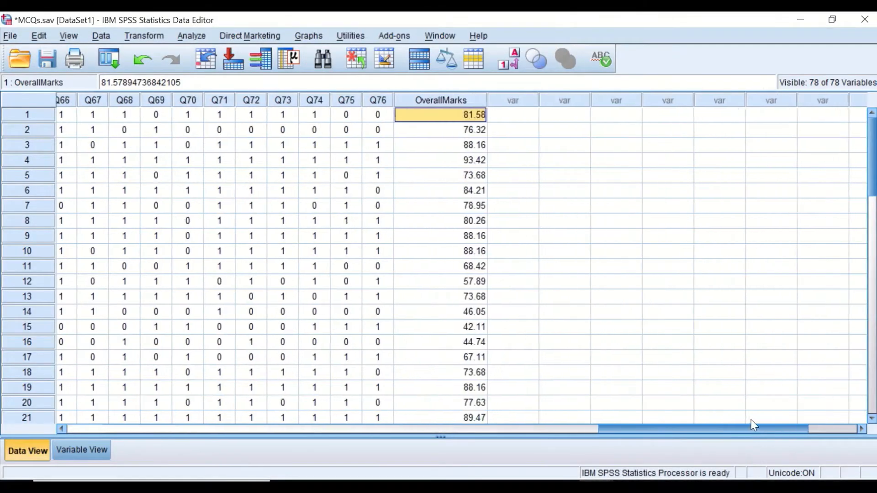
drag(486, 99, 463, 100)
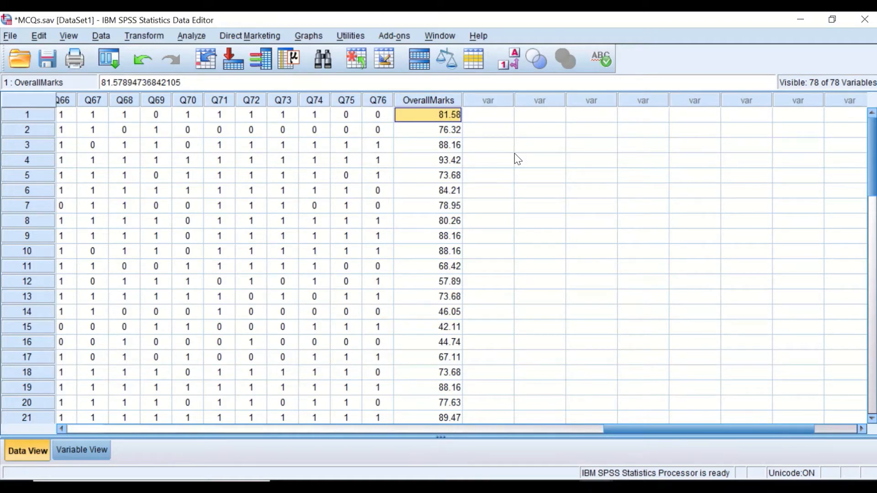
- Examine the students' item scores from Q1 to Q76 alongside their computed OverallMarks
drag(670, 429, 292, 429)
scroll(283, 384, left, 7)
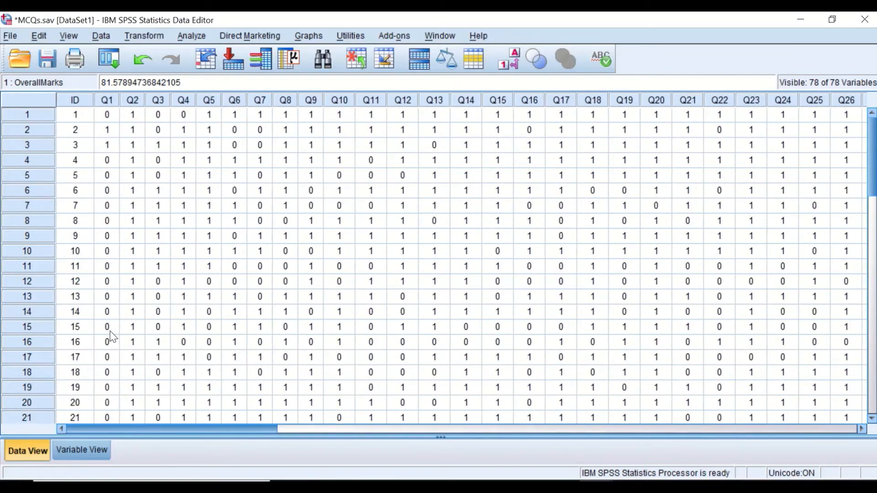
scroll(119, 336, right, 10)
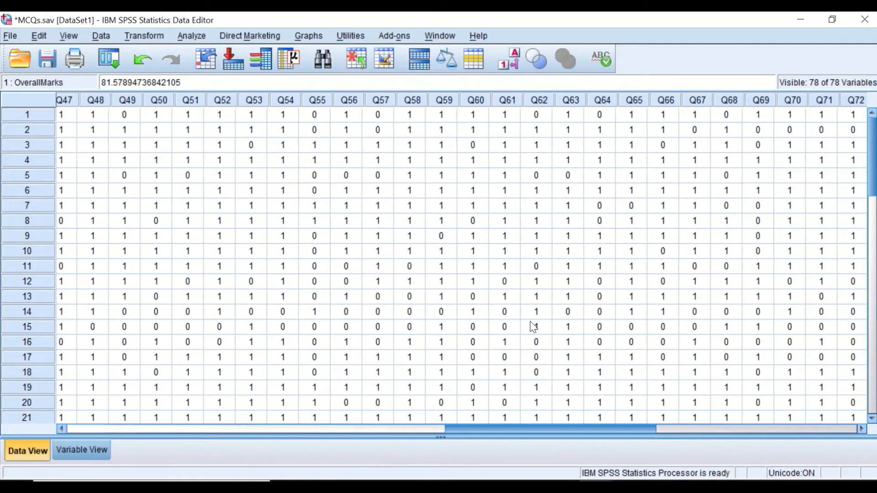
scroll(580, 328, right, 3)
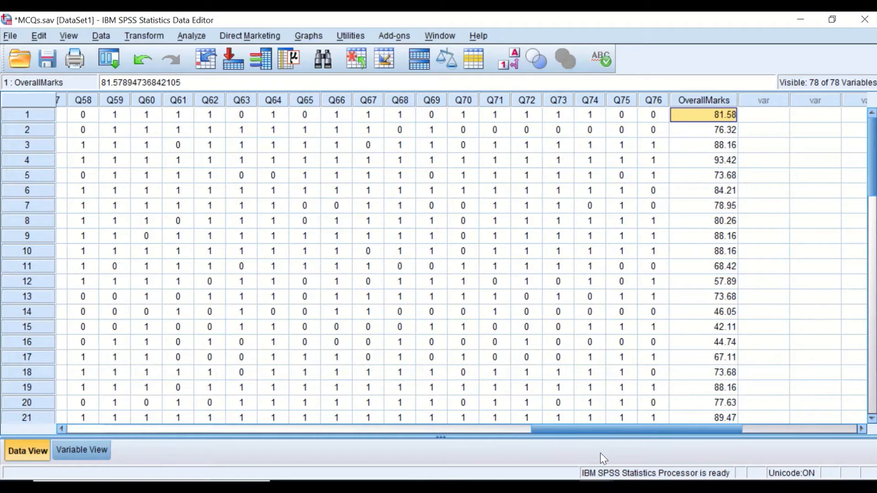
drag(667, 431, 177, 400)
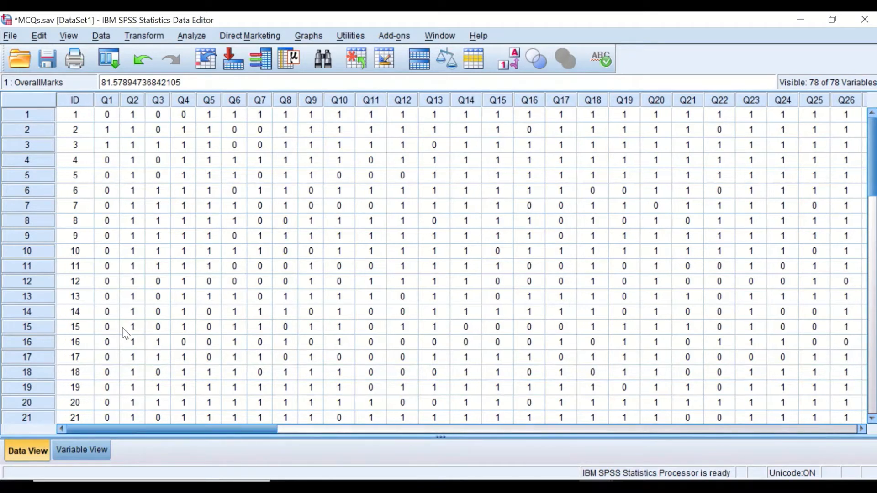
drag(153, 428, 630, 404)
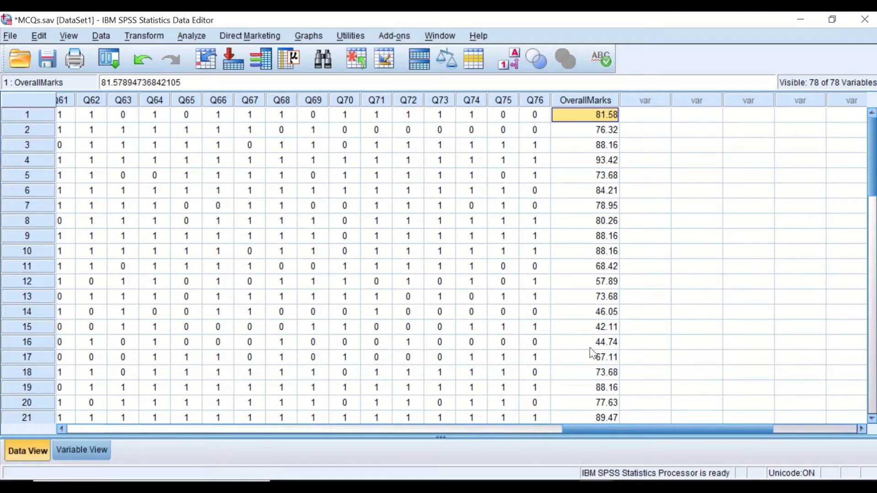
drag(735, 433, 610, 354)
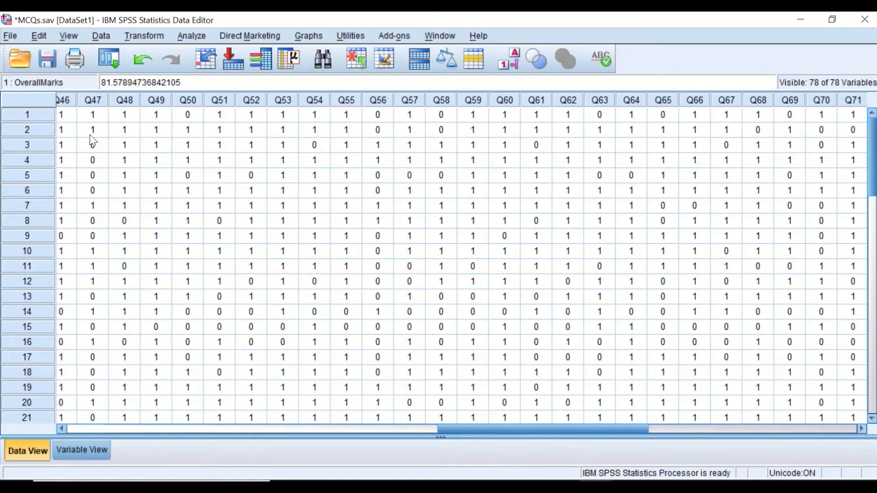
drag(526, 429, 137, 396)
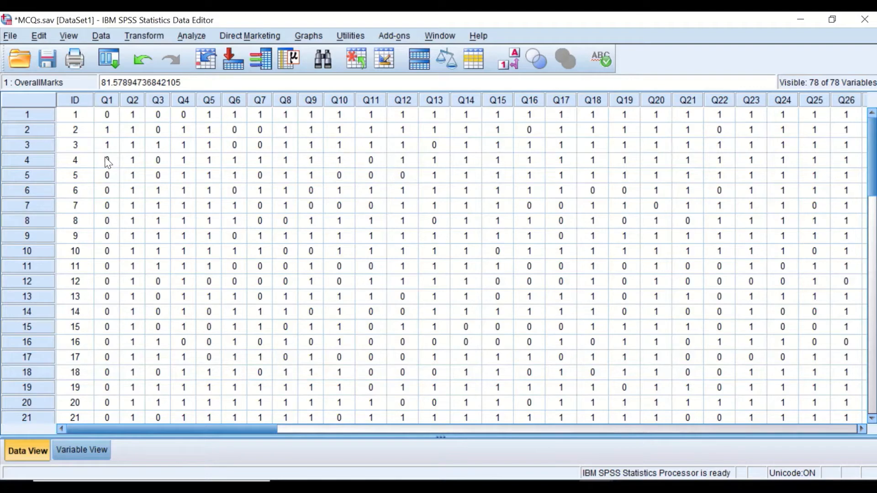
drag(206, 428, 719, 428)
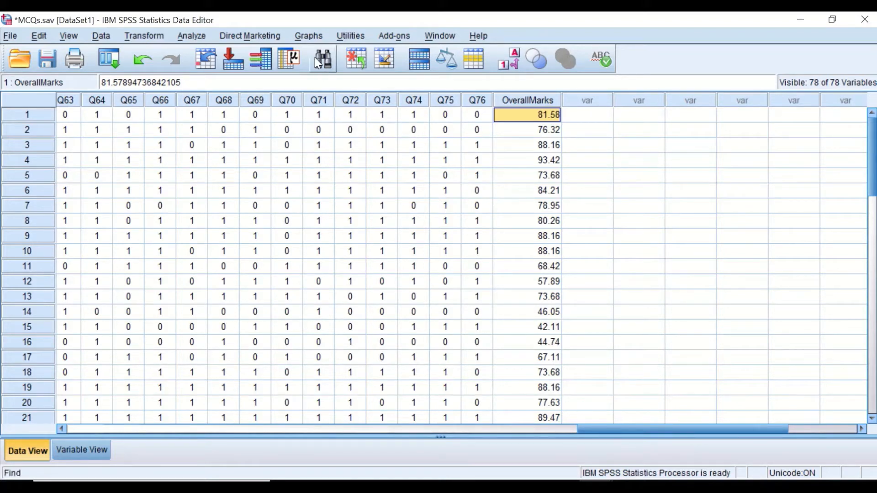
- Start a bivariate correlation, reset its previous setup and add all variables from Q1 to Q76 plus OverallMarks
click(196, 36)
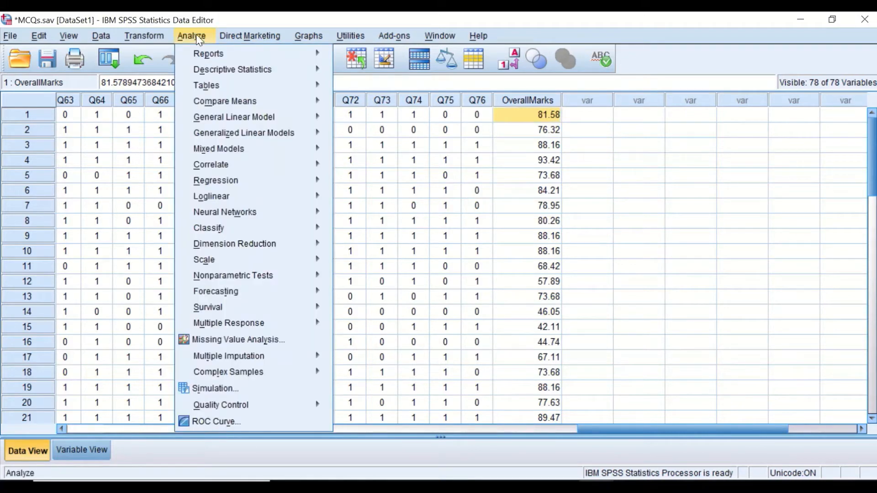
mouse_move(227, 168)
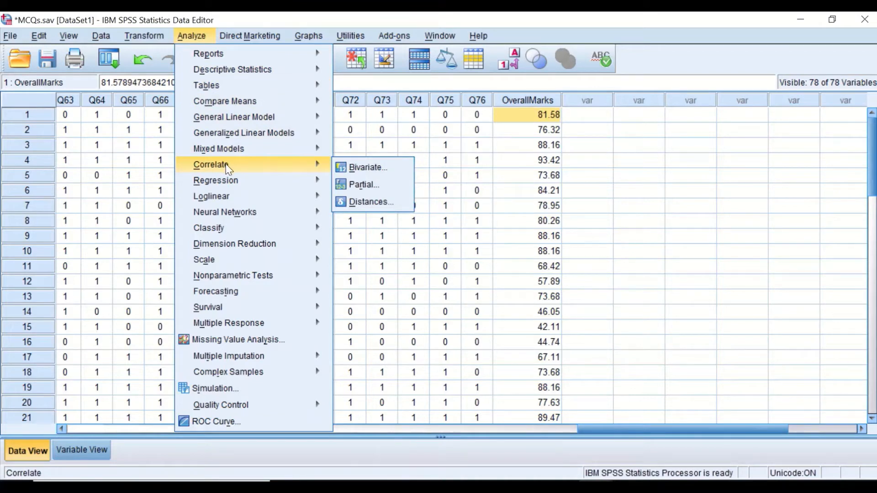
click(364, 170)
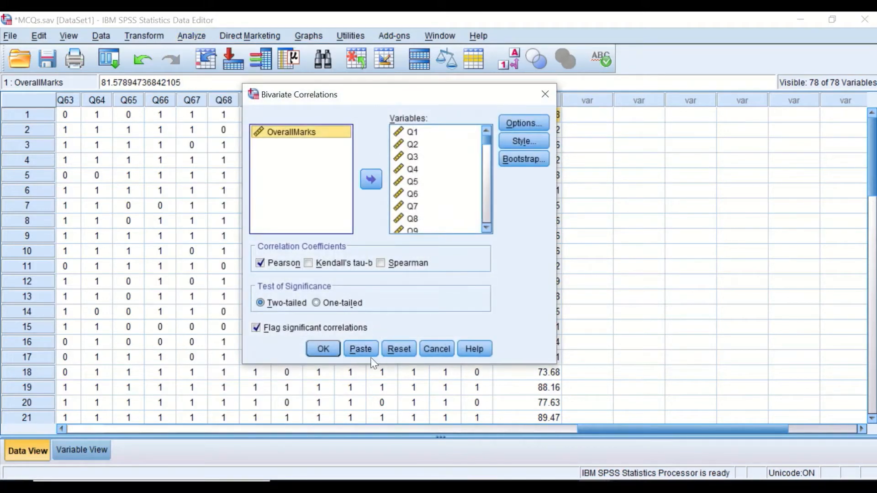
click(397, 349)
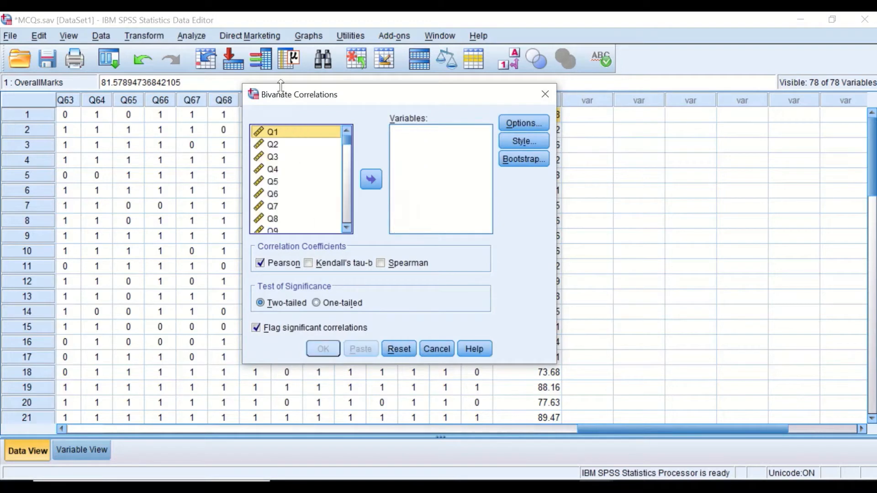
drag(343, 138, 345, 221)
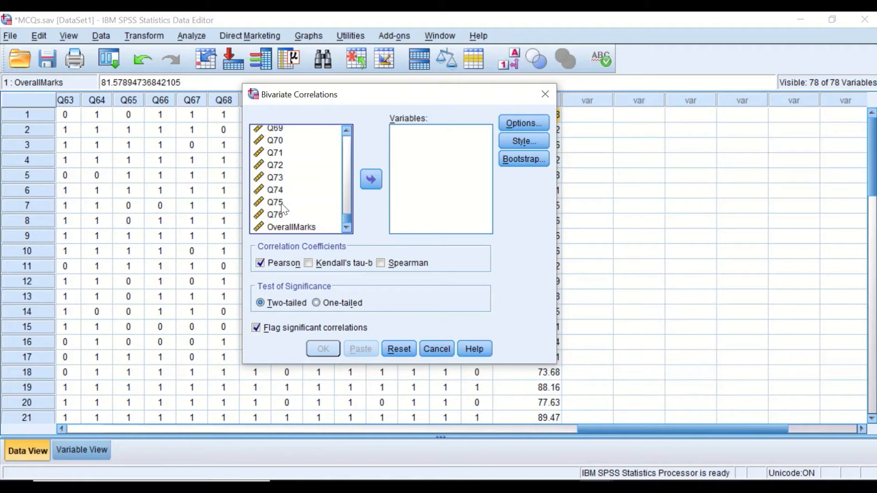
key(ctrl+a)
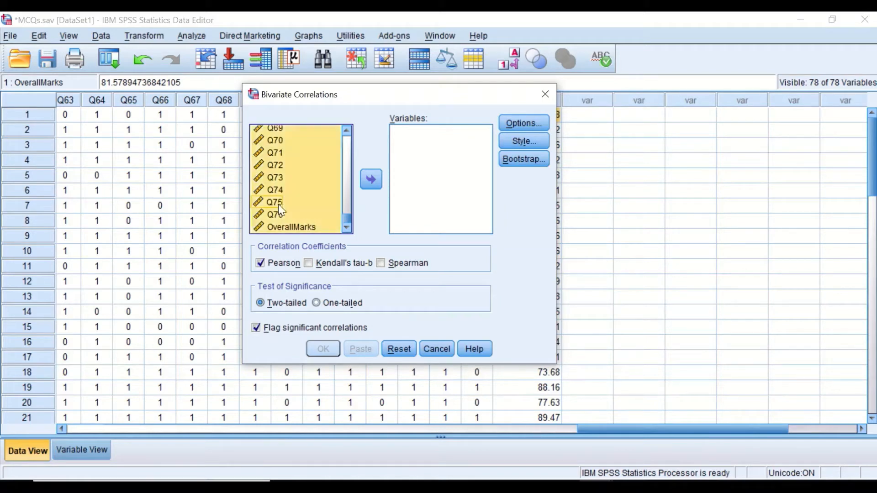
click(370, 180)
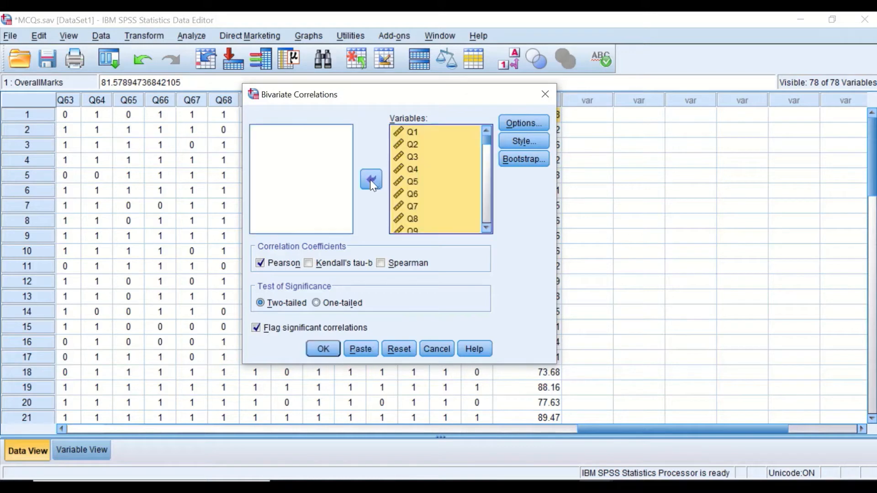
- Check the correlation options and table style, and run the two-tailed Pearson correlation with significant correlations flagged
click(524, 122)
click(528, 172)
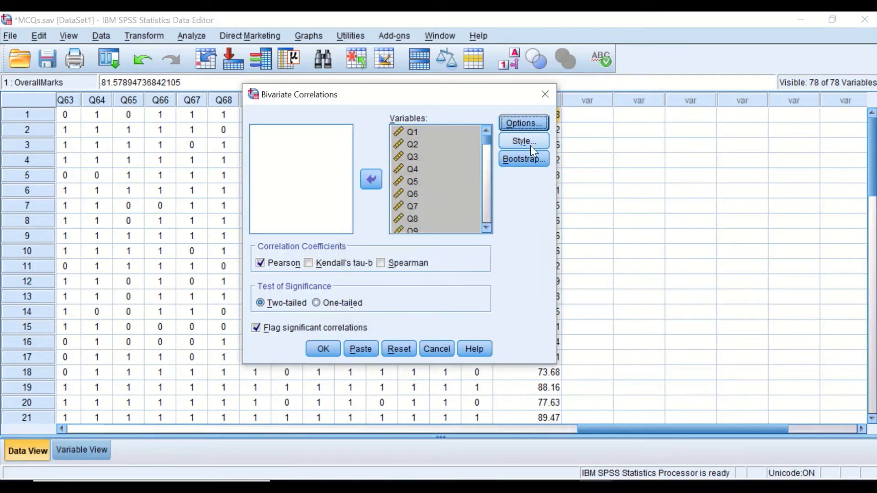
click(525, 141)
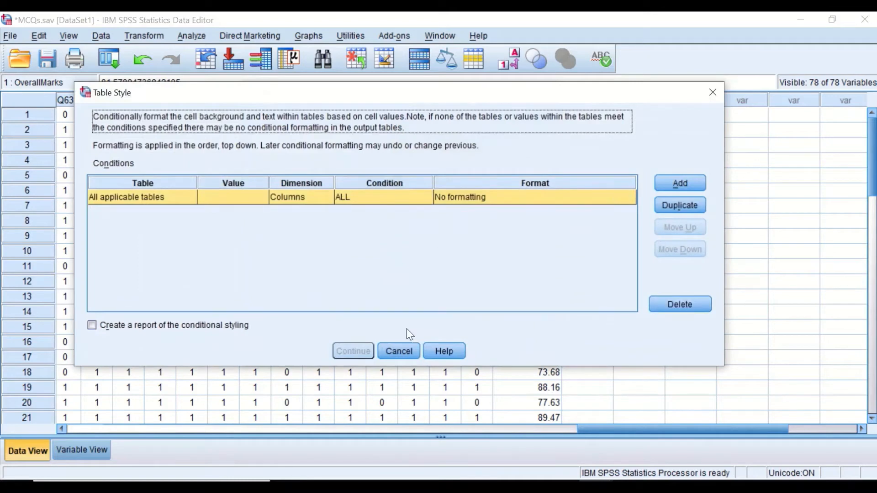
click(399, 351)
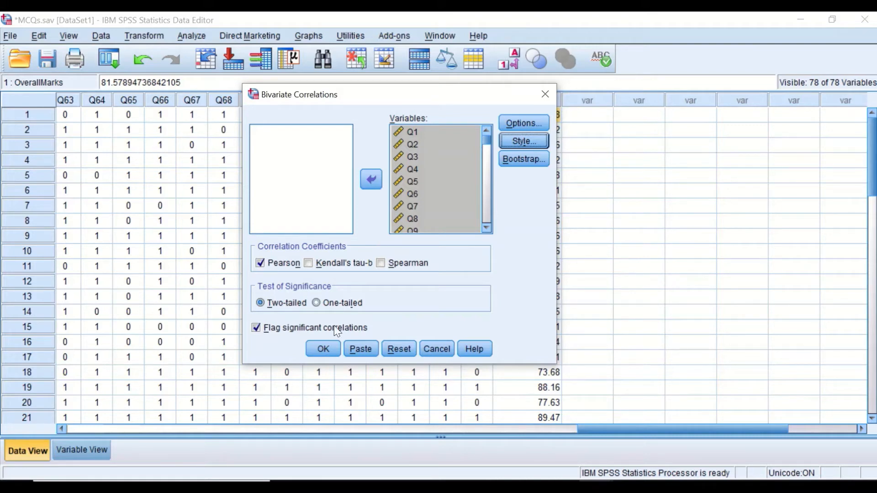
click(321, 350)
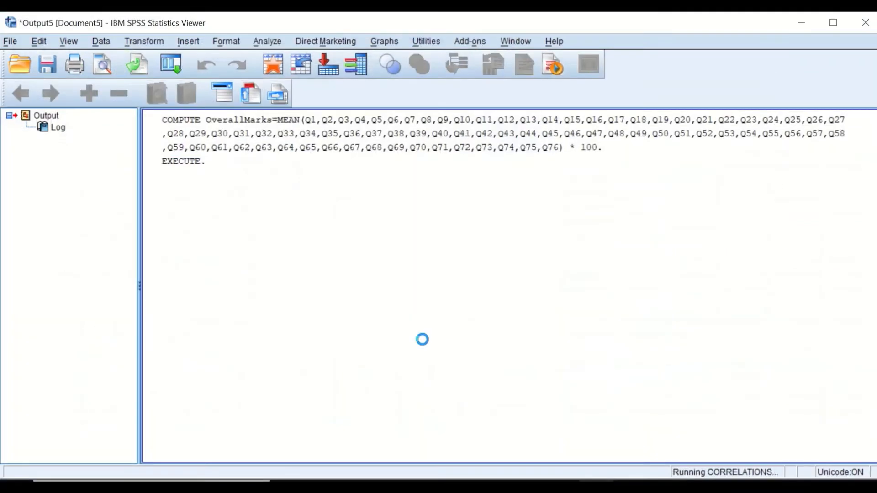
- Examine the layout of the Correlations output, from the command log and first items across to the matrix's last columns
scroll(682, 355, up, 20)
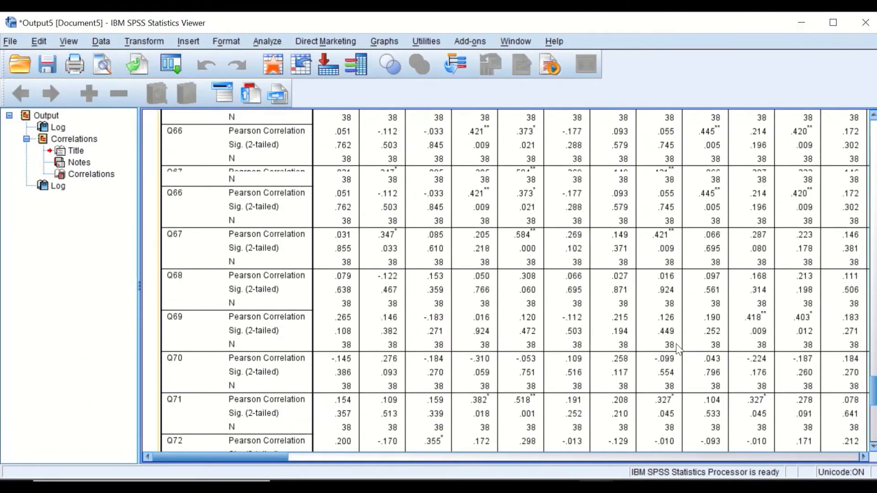
scroll(671, 336, up, 20)
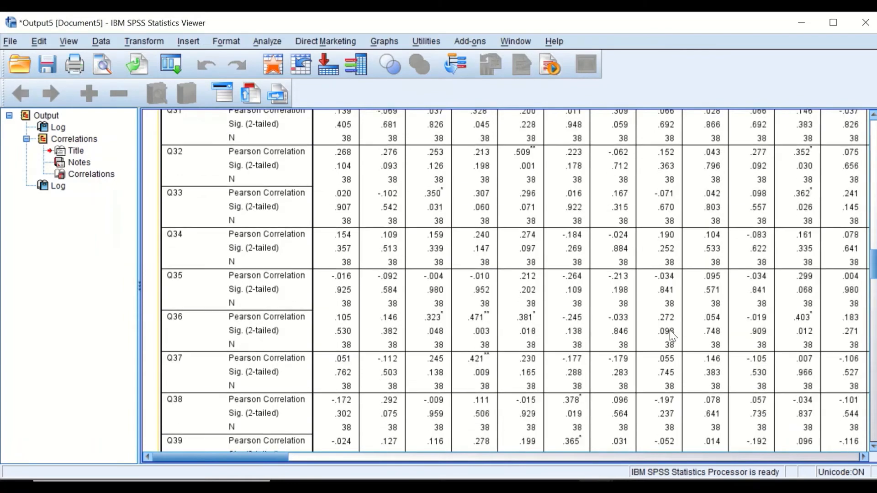
scroll(664, 329, up, 10)
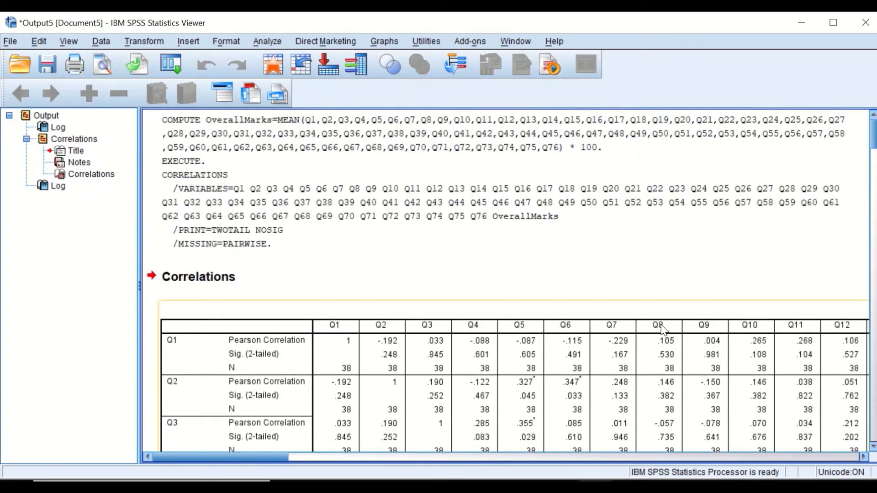
scroll(664, 329, down, 8)
scroll(572, 313, up, 8)
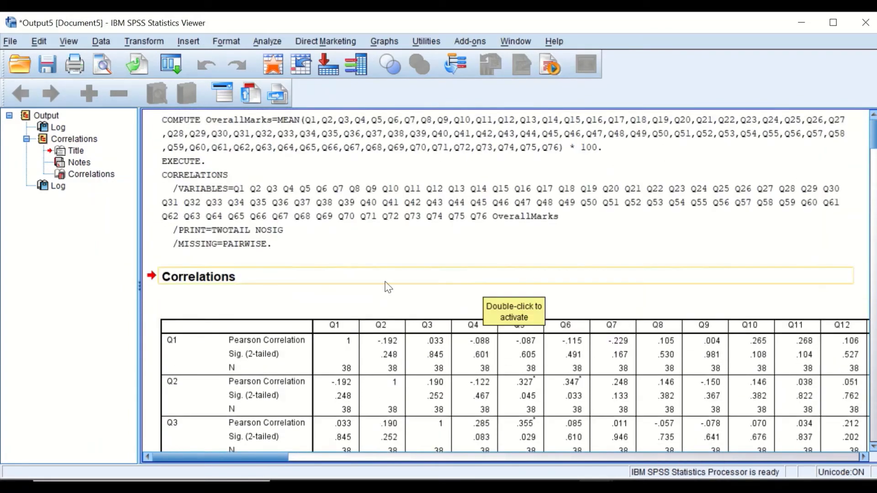
scroll(330, 303, down, 15)
scroll(330, 301, up, 10)
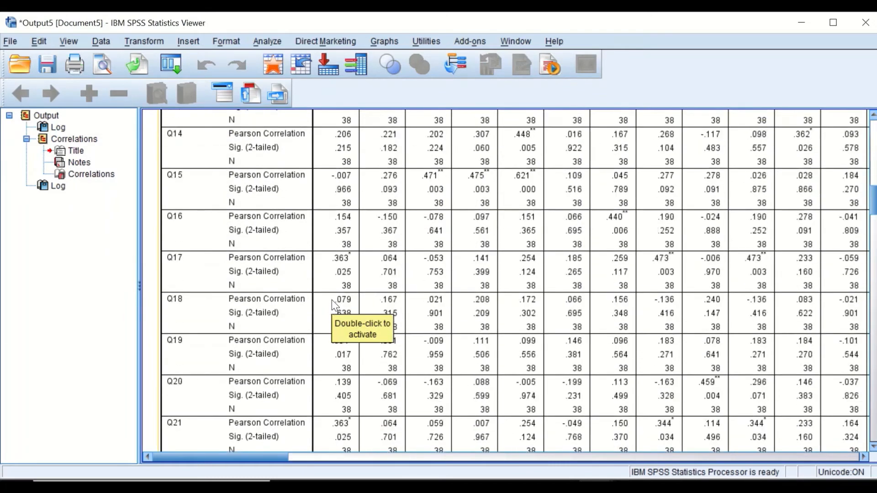
drag(258, 456, 834, 445)
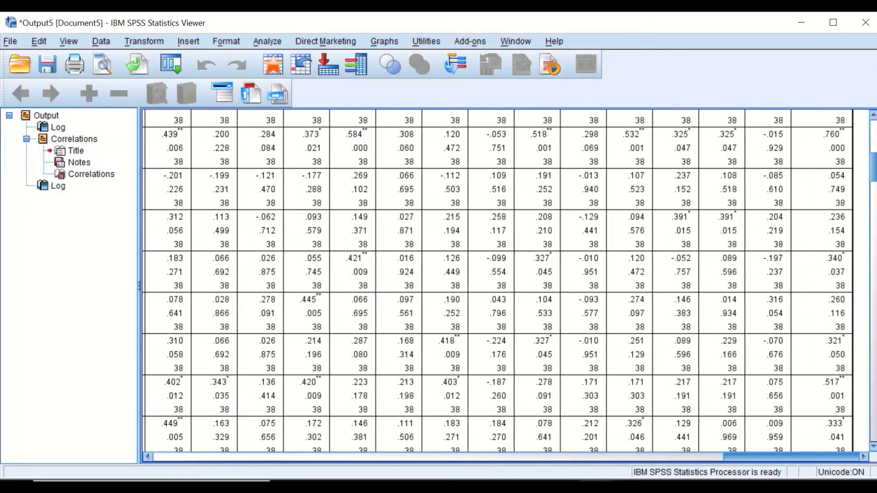
drag(771, 458, 201, 457)
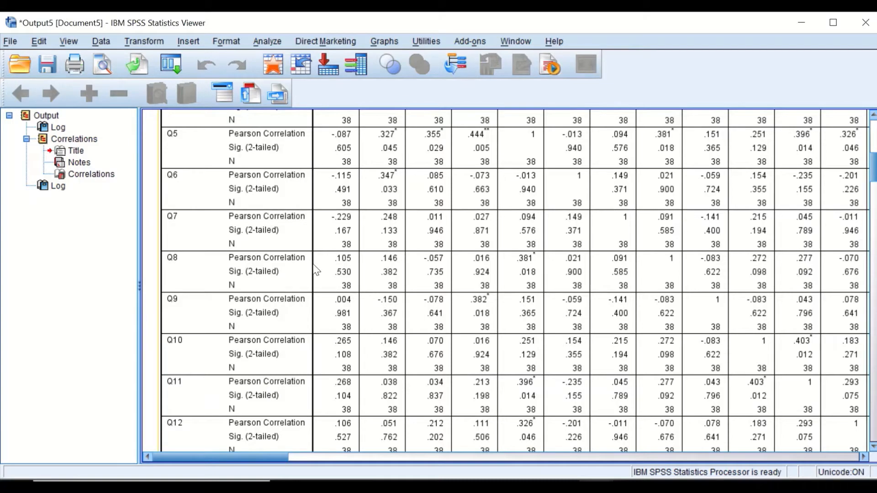
- Examine each item's Pearson correlation and significance with OverallMarks in the matrix's last row and last column
scroll(315, 280, down, 20)
scroll(315, 279, down, 20)
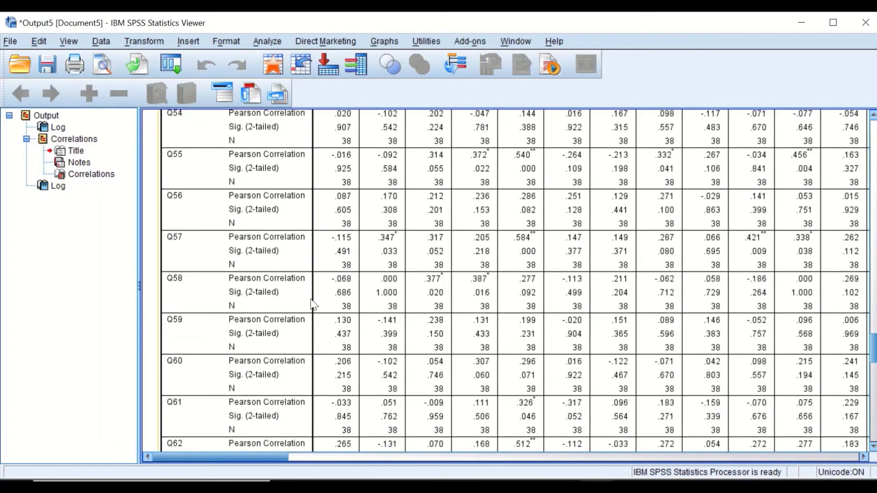
scroll(312, 307, up, 3)
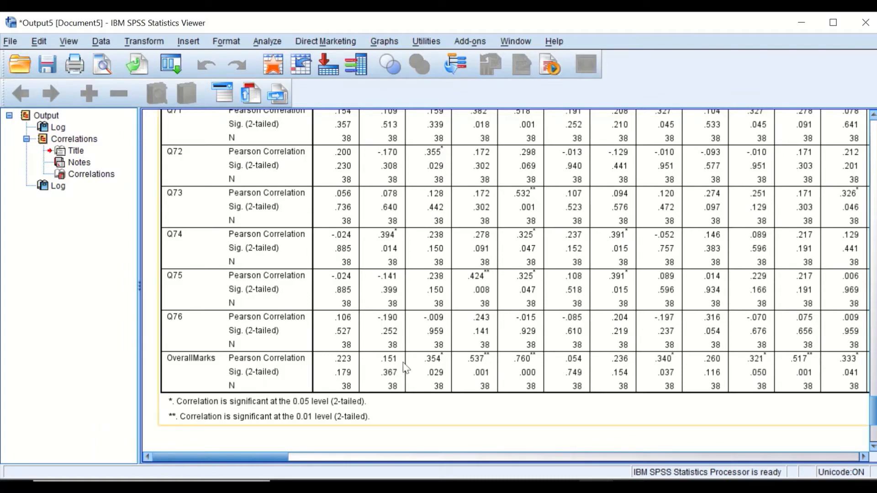
drag(246, 458, 863, 458)
drag(873, 413, 874, 135)
scroll(816, 338, down, 3)
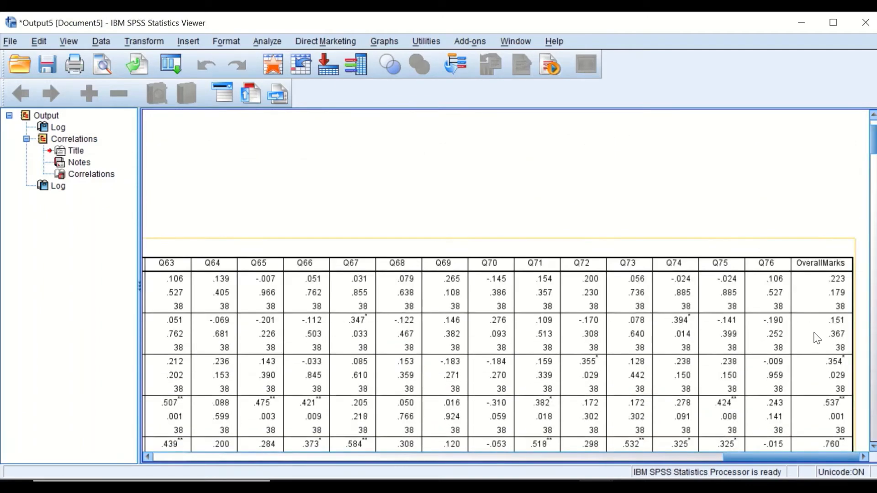
scroll(812, 300, down, 5)
scroll(817, 315, down, 3)
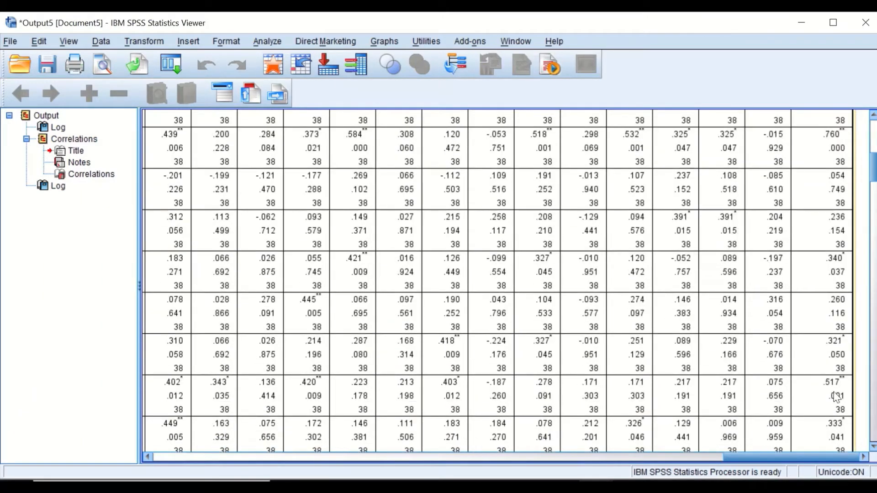
- Review the Correlations table from its first columns down to the OverallMarks row and back to its beginning
drag(838, 457, 223, 465)
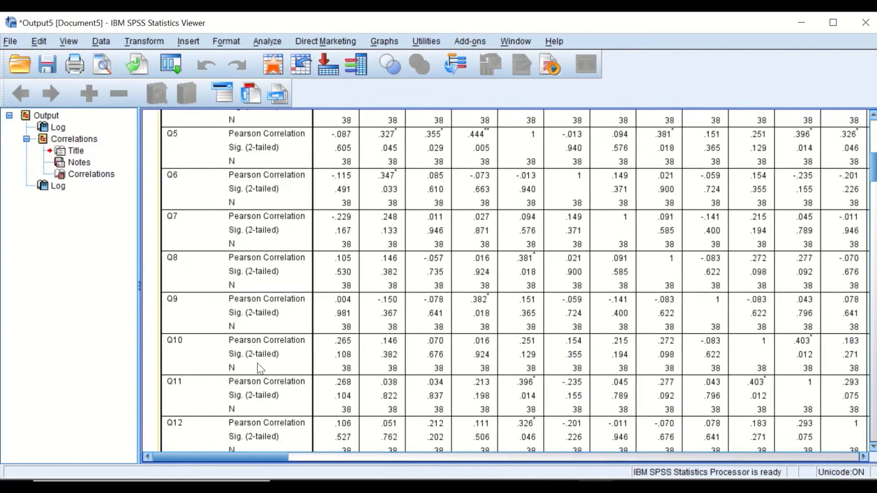
scroll(306, 403, down, 20)
scroll(305, 403, down, 12)
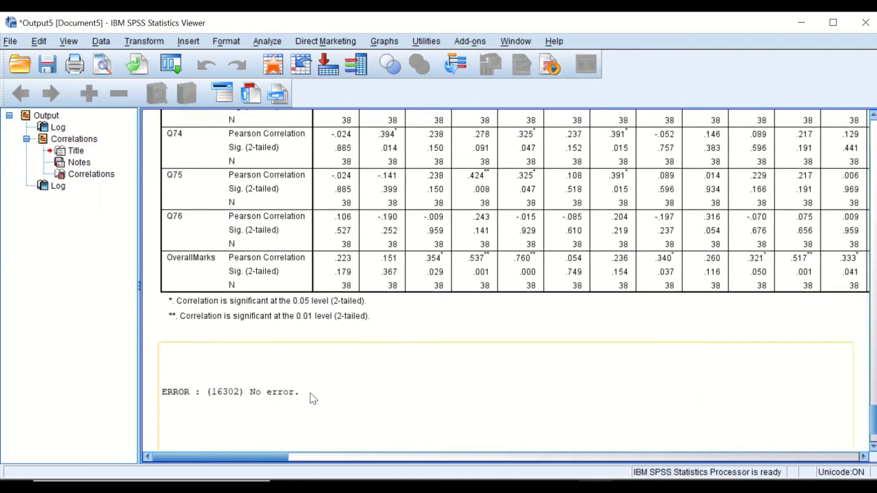
scroll(237, 328, up, 2)
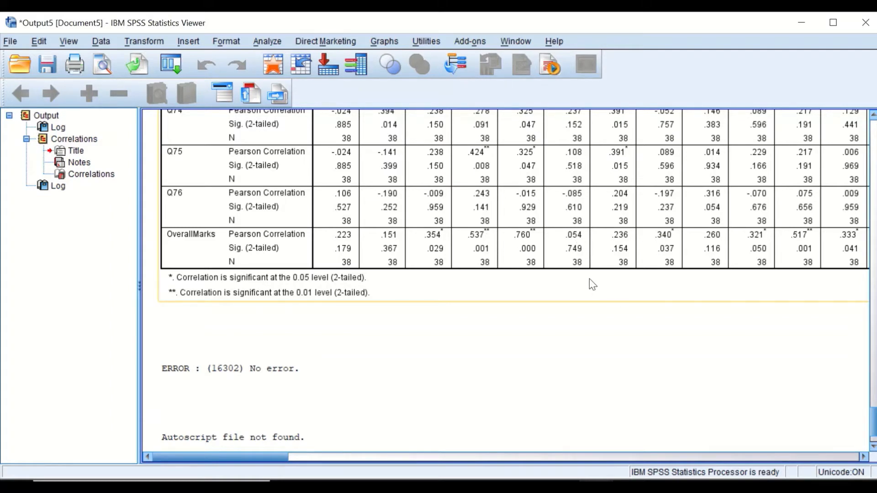
scroll(590, 280, up, 4)
scroll(589, 279, up, 20)
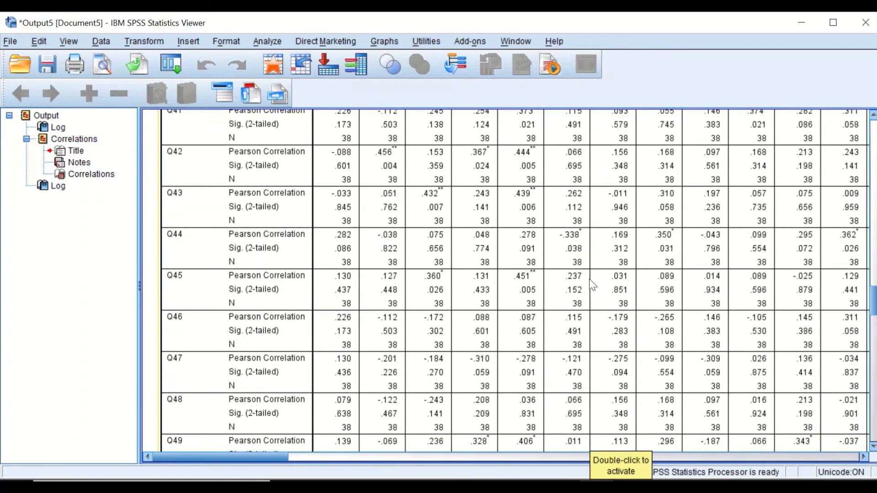
scroll(583, 264, up, 14)
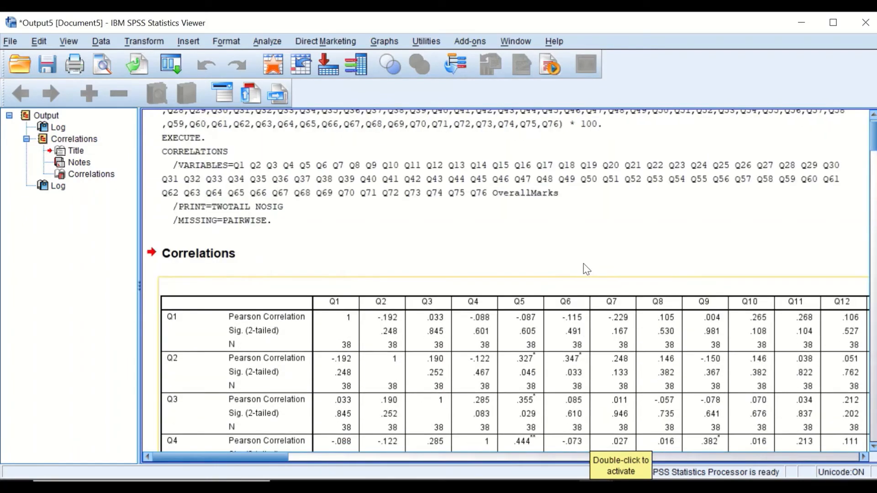
scroll(583, 264, down, 5)
scroll(583, 264, down, 3)
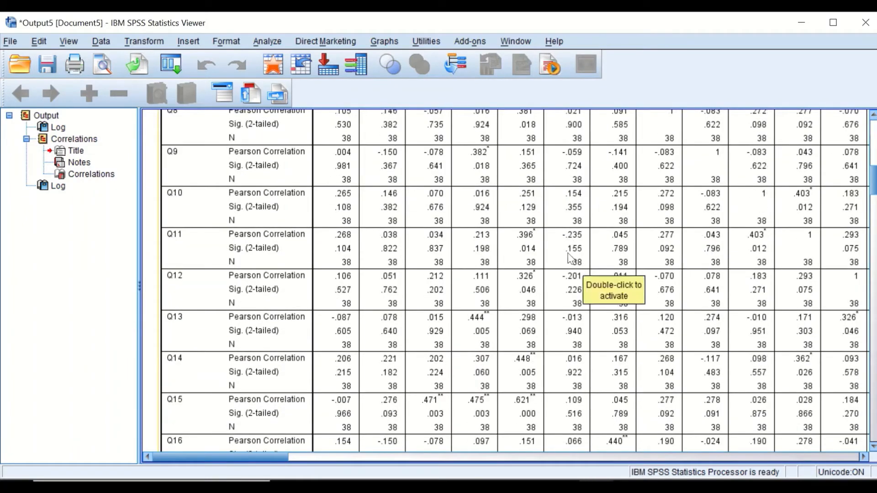
scroll(462, 242, up, 12)
scroll(383, 250, down, 6)
scroll(383, 250, up, 6)
scroll(358, 274, down, 3)
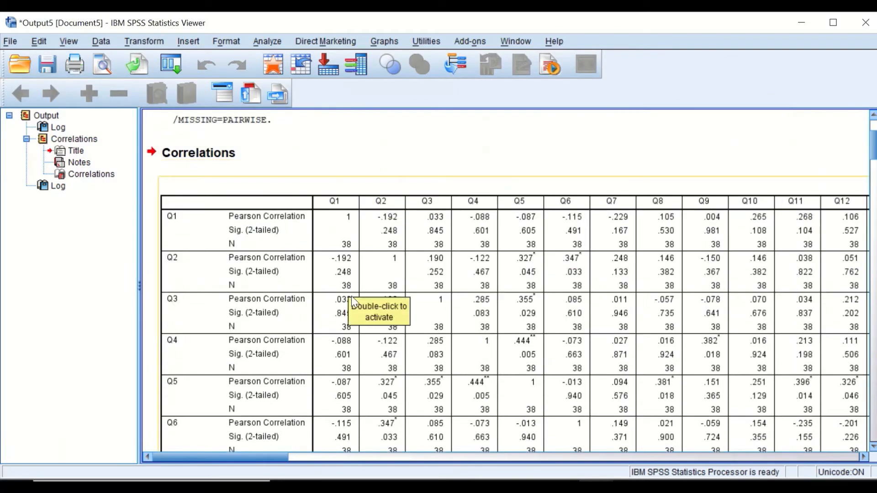
- Export only the selected Correlations table as an Excel 2007 and Higher (*.xlsx) workbook, replacing pb.xlsx on the Desktop
click(319, 284)
scroll(318, 284, down, 2)
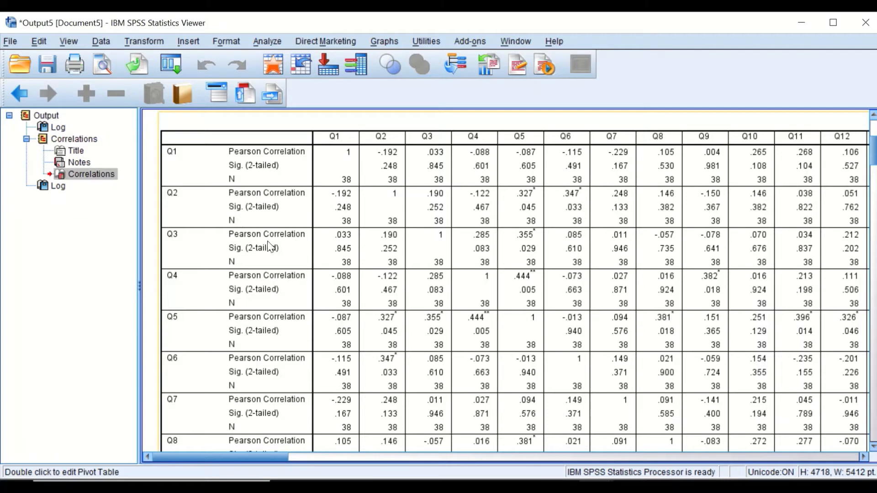
right_click(171, 232)
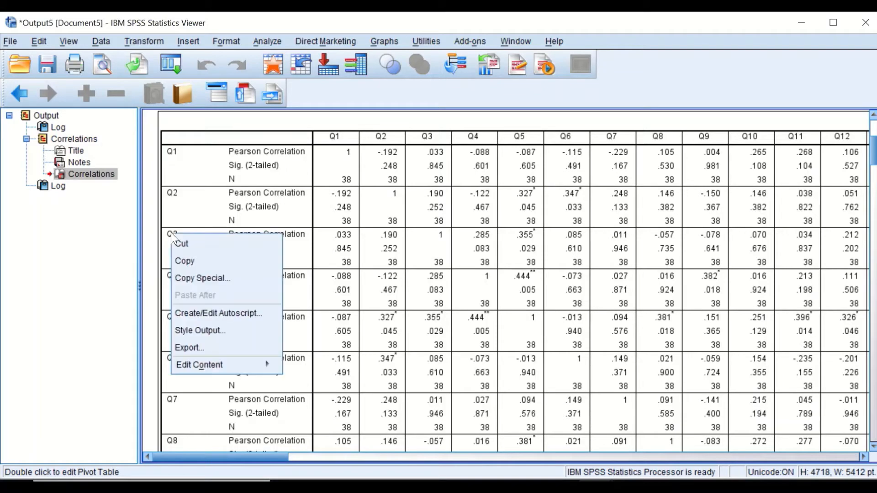
click(206, 354)
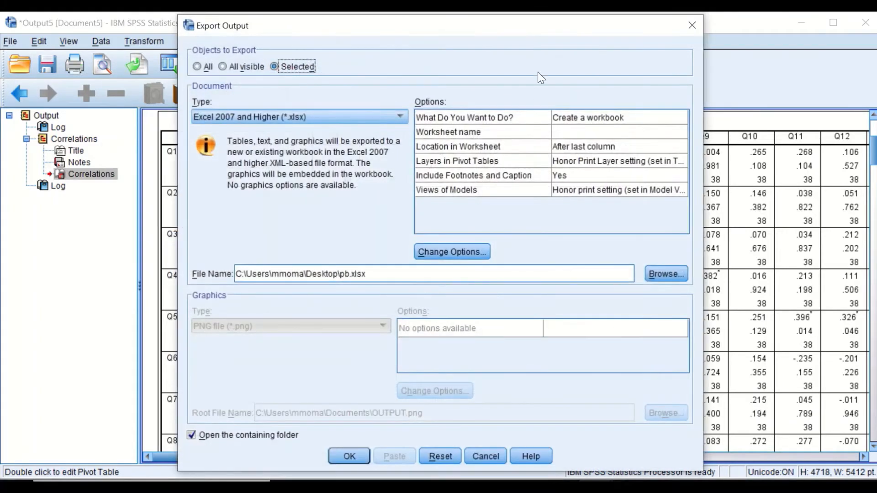
drag(527, 33, 475, 45)
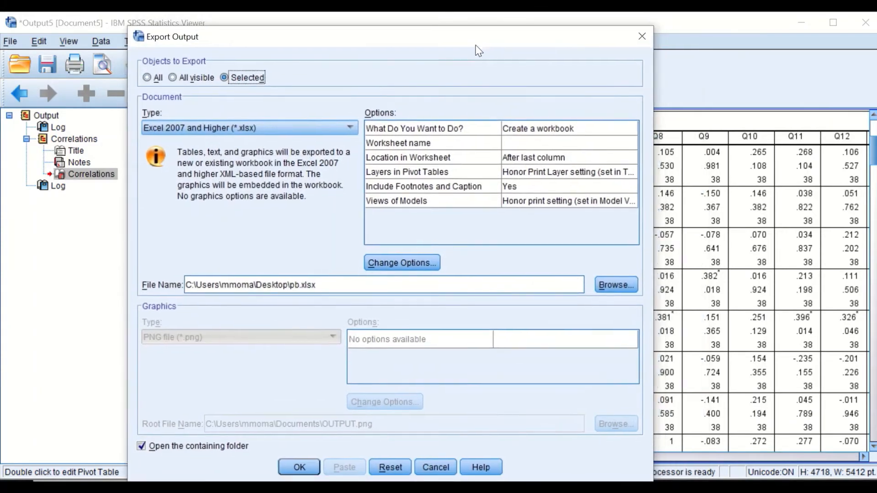
click(329, 129)
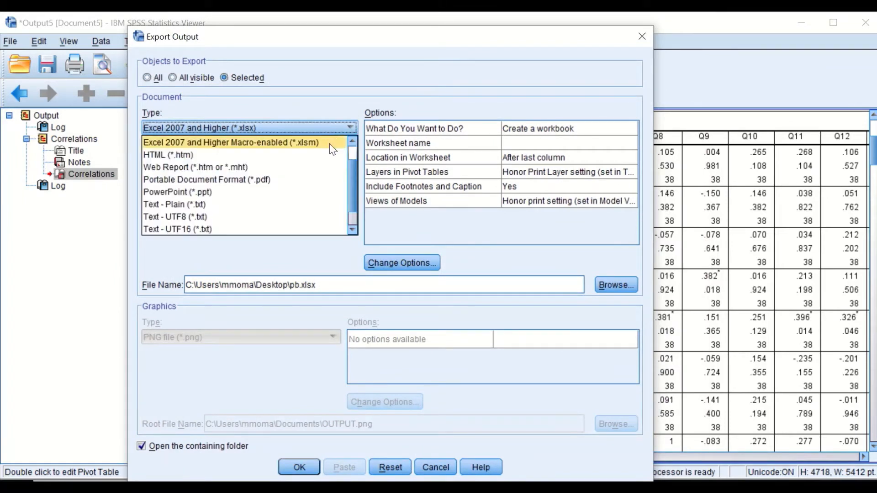
scroll(329, 143, up, 1)
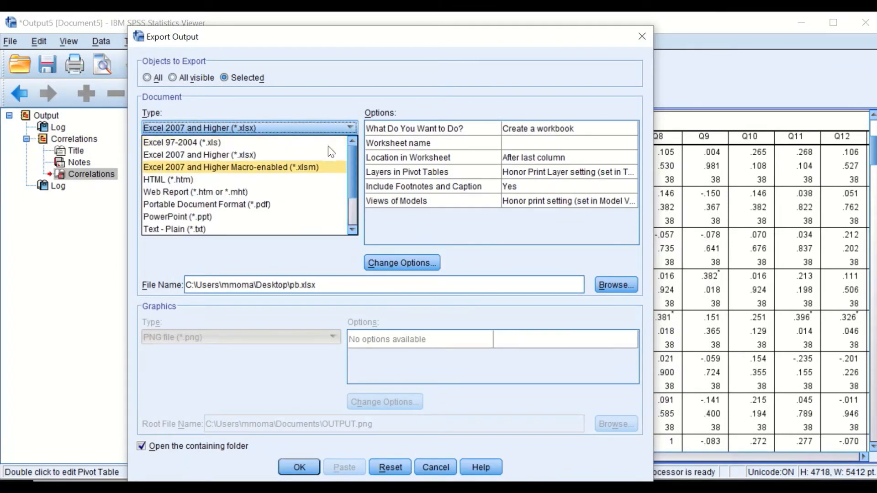
click(243, 154)
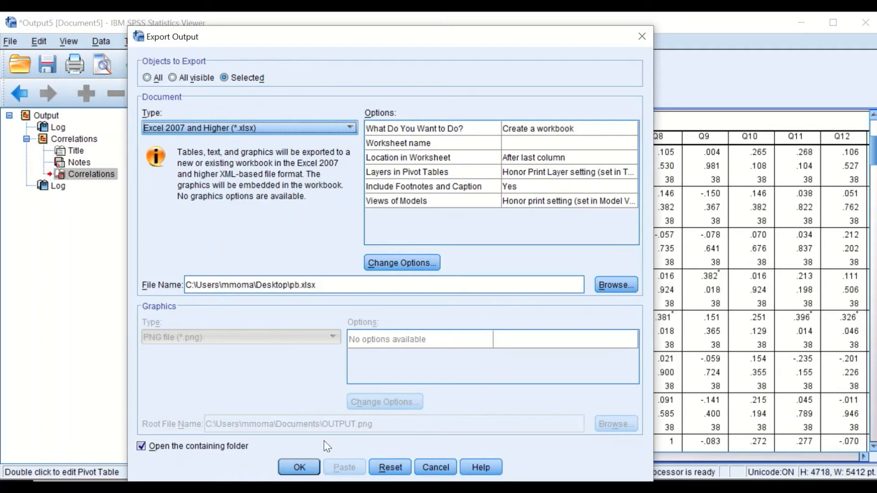
click(302, 468)
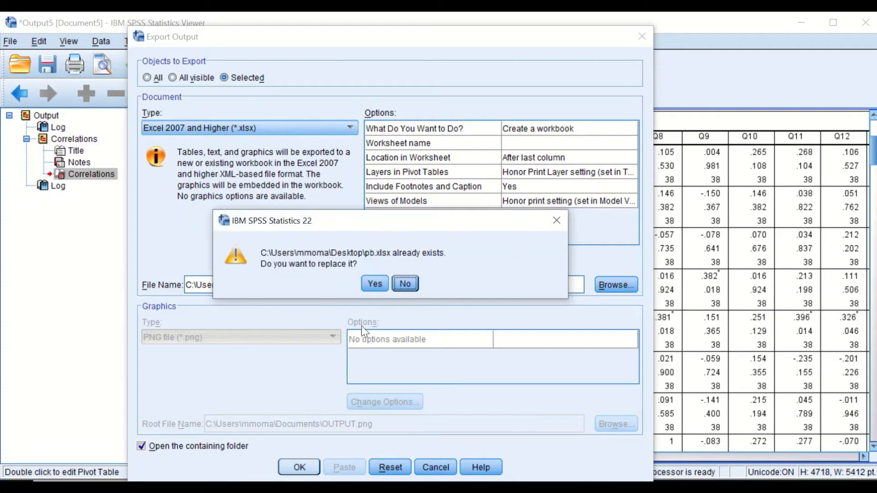
click(375, 287)
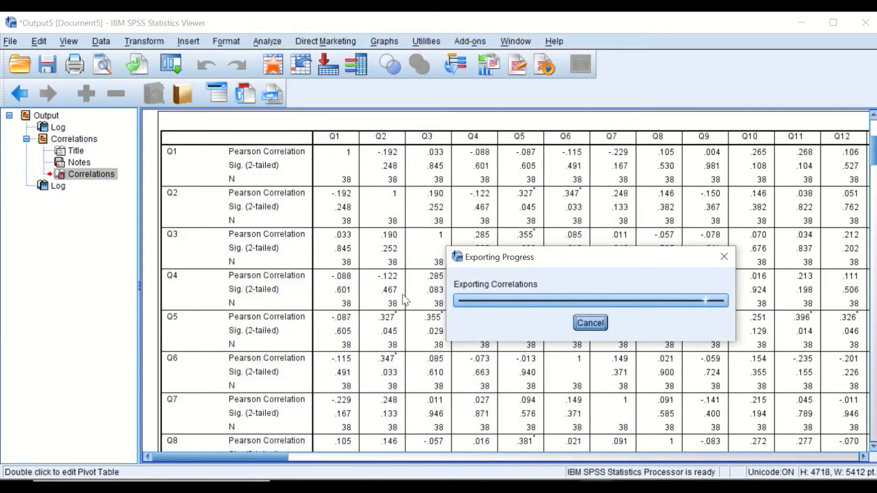
- Switch to the Desktop folder, open pb.xlsx in Excel and examine the exported matrix down to the OverallMarks rows
key(alt+Tab)
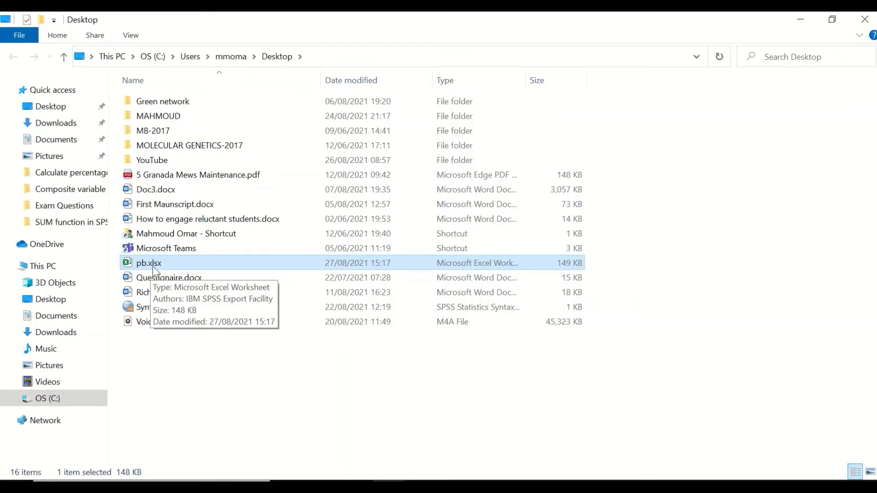
double_click(150, 264)
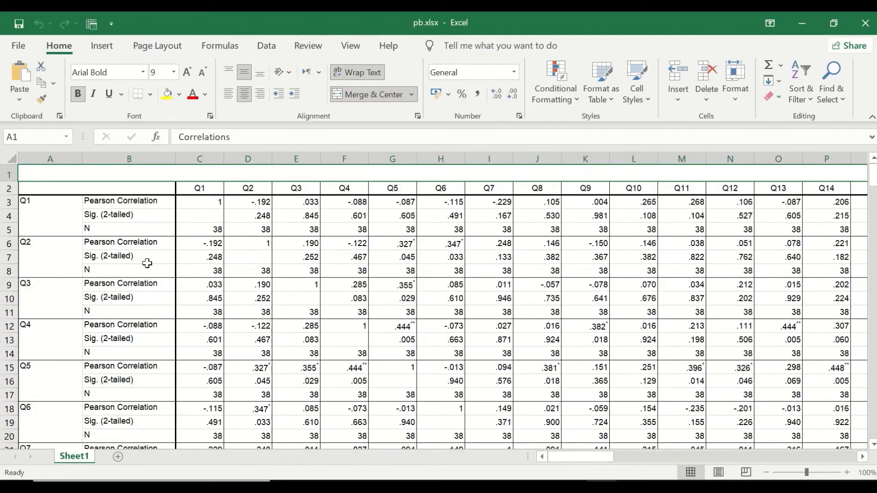
scroll(333, 274, down, 2)
scroll(446, 335, up, 1)
scroll(447, 335, down, 20)
scroll(448, 332, down, 20)
scroll(448, 336, down, 17)
scroll(449, 336, up, 4)
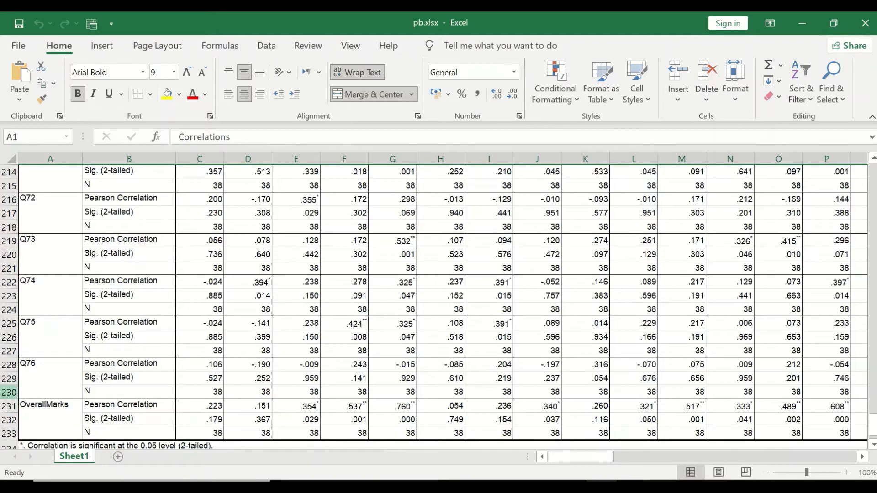
drag(5, 391, 262, 62)
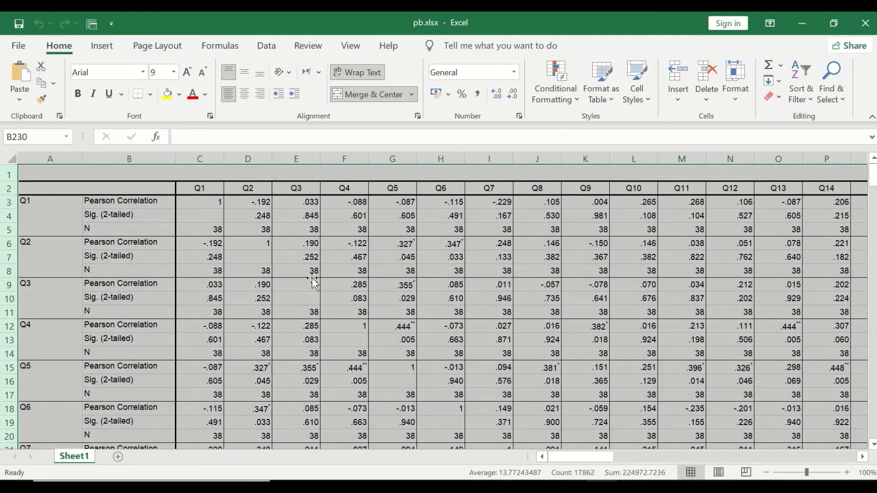
click(313, 283)
scroll(159, 301, down, 6)
scroll(212, 303, up, 6)
- Delete the Q1 to Q76 correlation blocks in rows 3 to 230 across all columns through CA, keeping the OverallMarks block
drag(32, 199, 737, 259)
drag(796, 384, 705, 347)
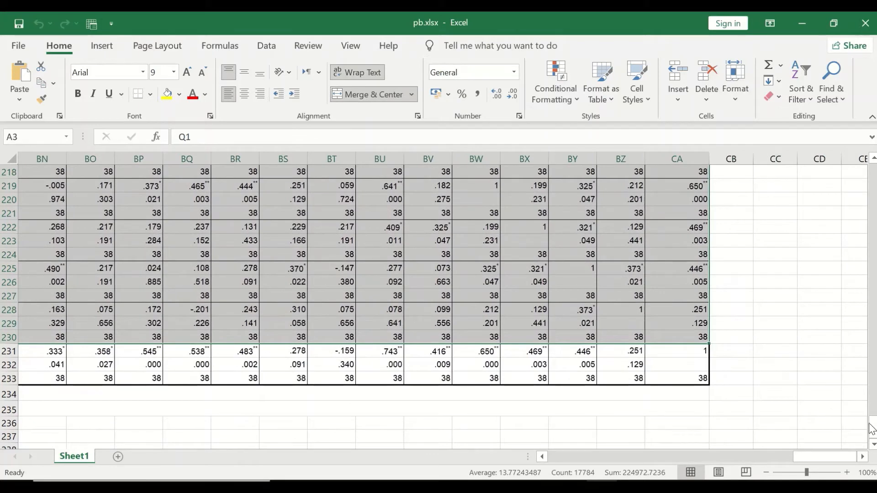
drag(872, 429, 861, 355)
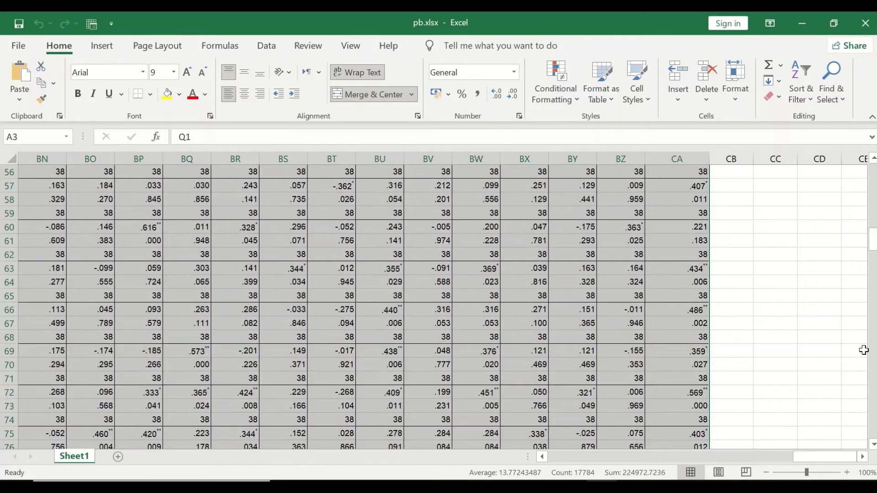
drag(874, 247, 873, 169)
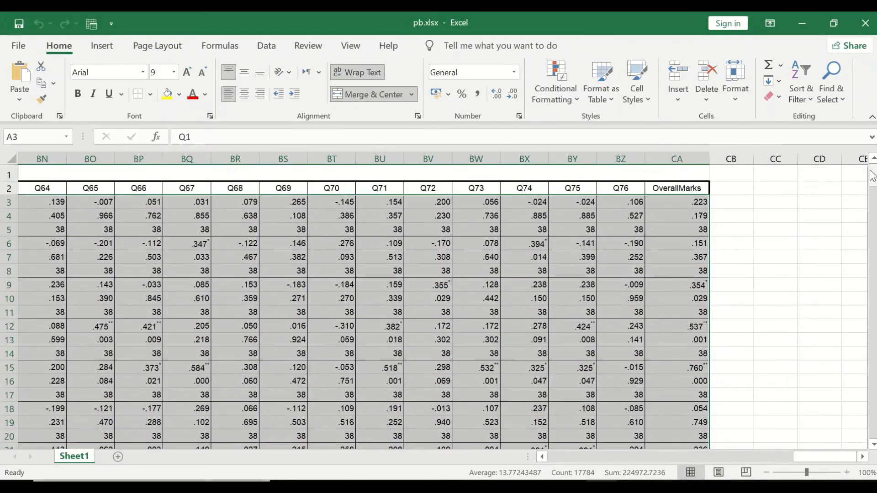
drag(824, 457, 369, 457)
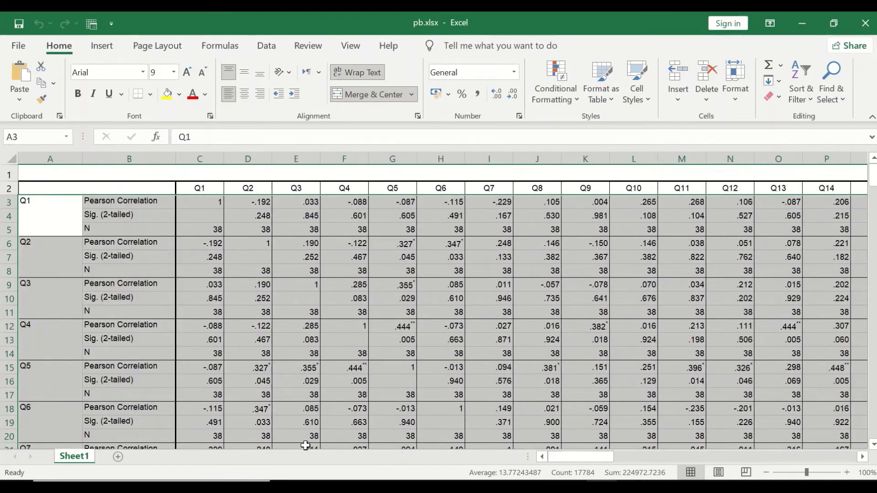
right_click(352, 265)
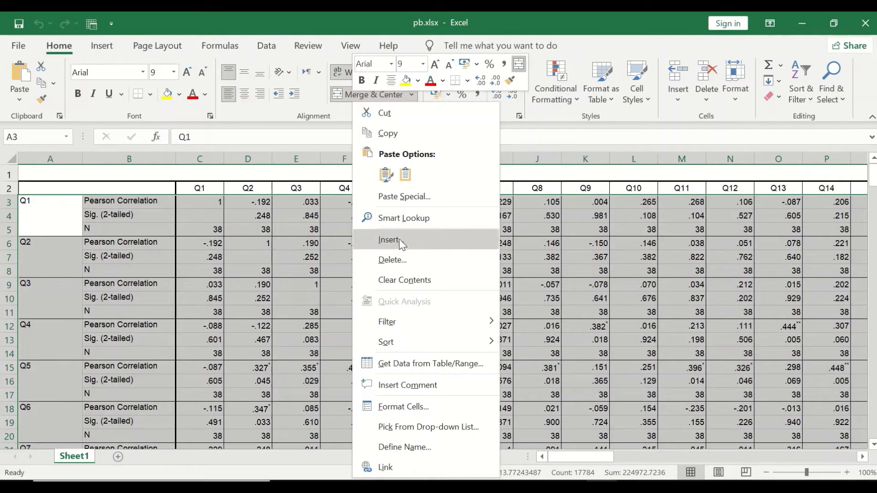
click(398, 259)
click(368, 297)
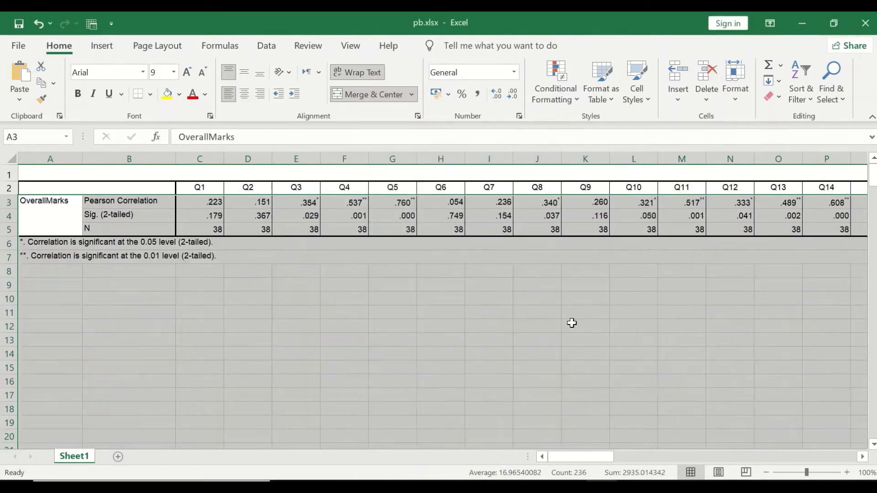
click(171, 379)
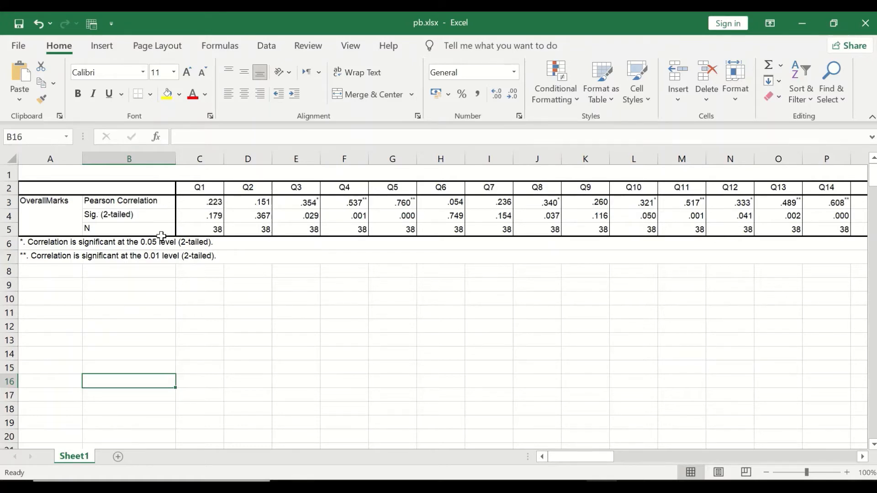
- Delete column A with the OverallMarks label and the row of N values below Sig. (2-tailed)
click(50, 159)
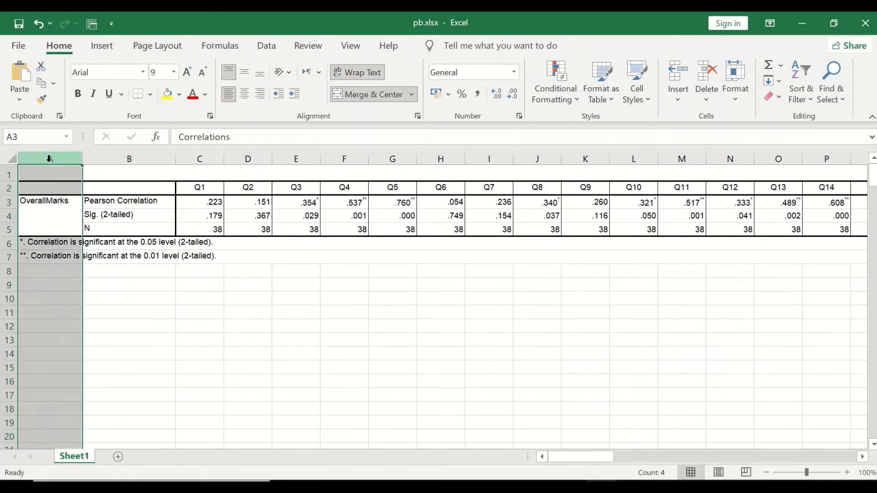
right_click(50, 161)
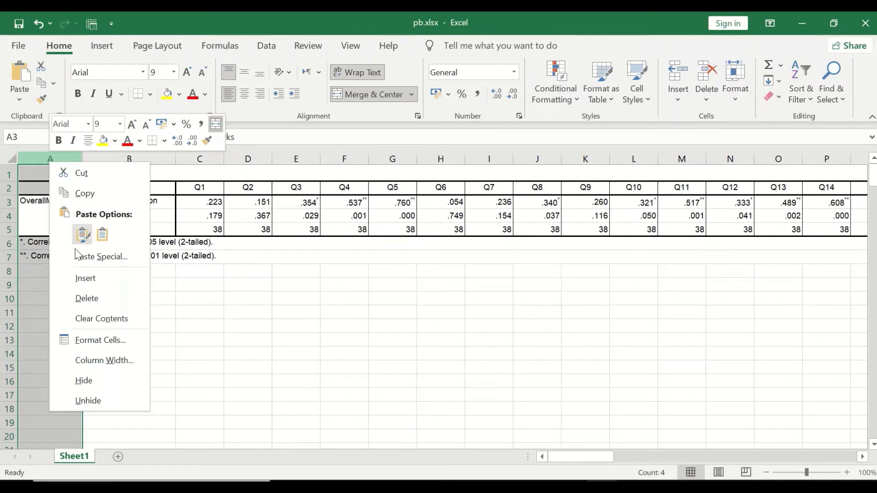
click(93, 299)
key(ctrl+minus)
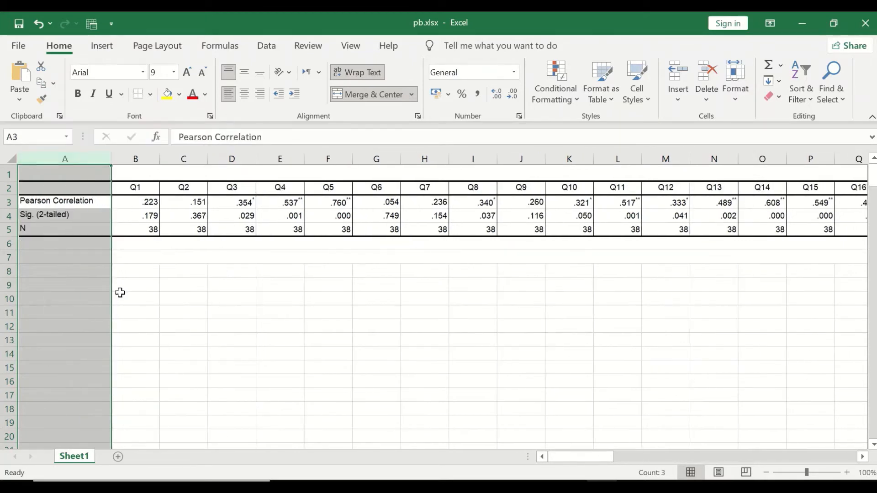
click(9, 229)
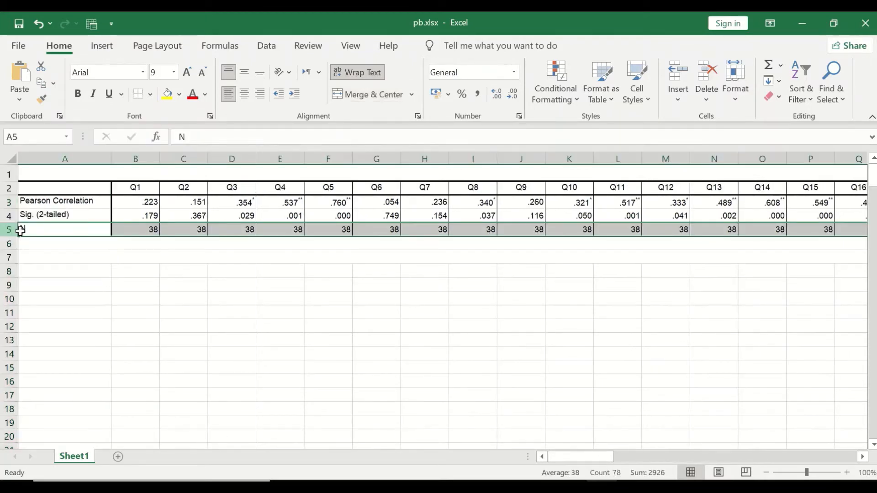
right_click(25, 232)
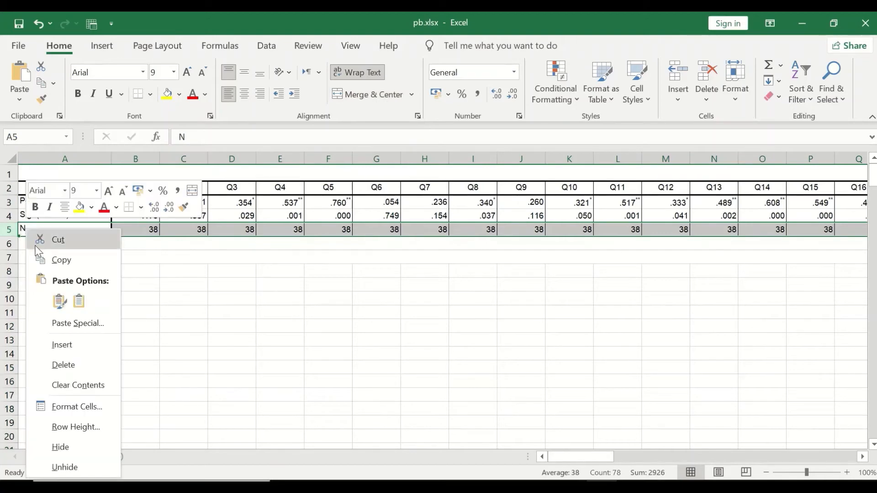
click(68, 363)
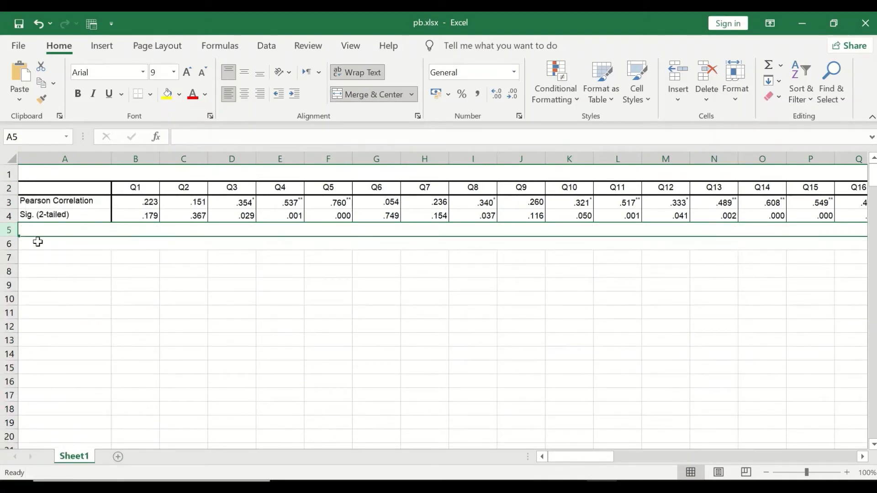
- Replace the Pearson Correlation row label in A3 with Pt.Biserial
click(37, 202)
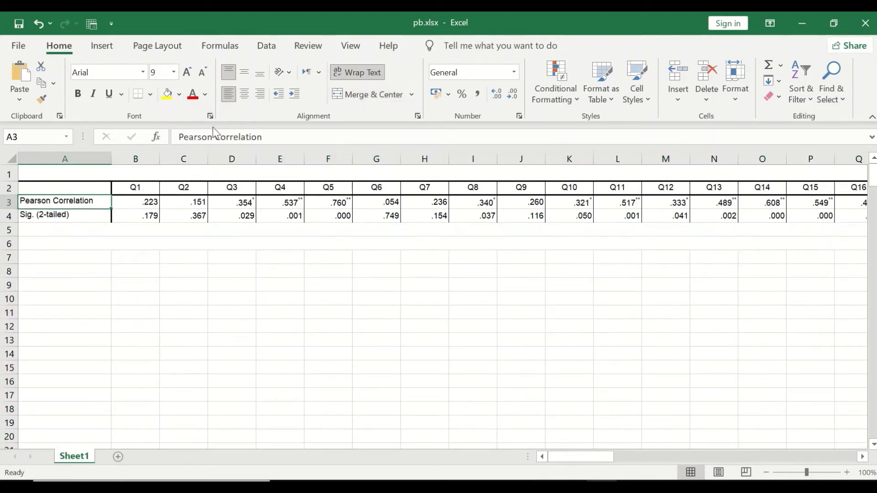
drag(279, 137, 172, 133)
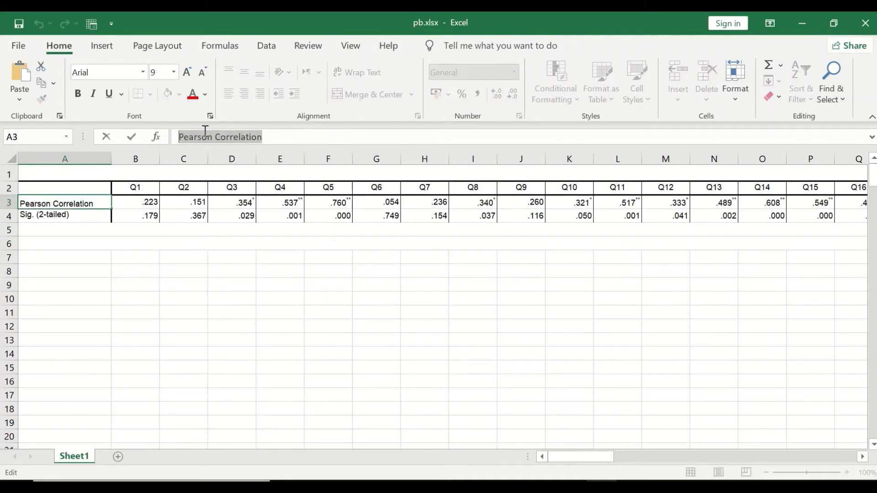
text(Pt.Biserial)
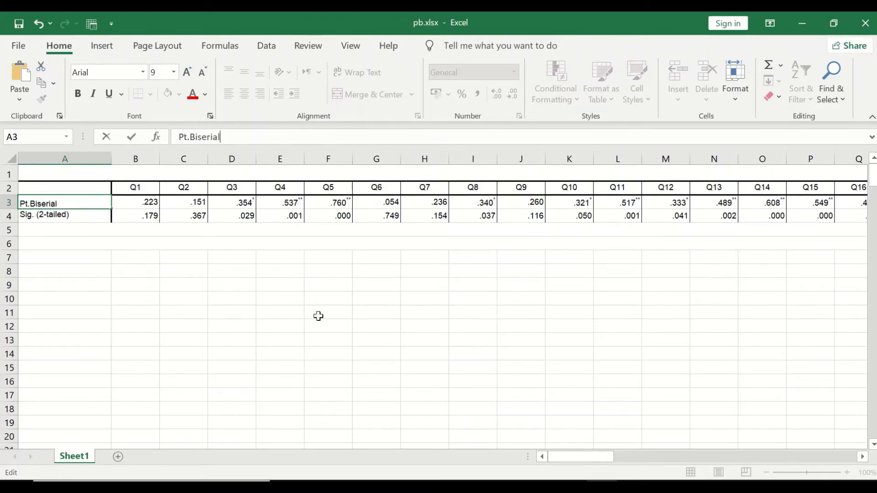
click(144, 288)
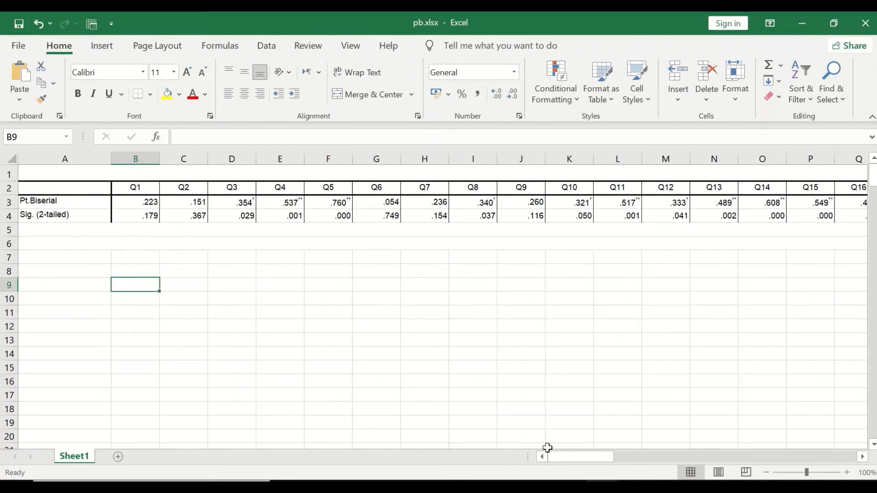
- Delete the OverallMarks column BZ at the end of the table, after Q76
drag(566, 460, 838, 356)
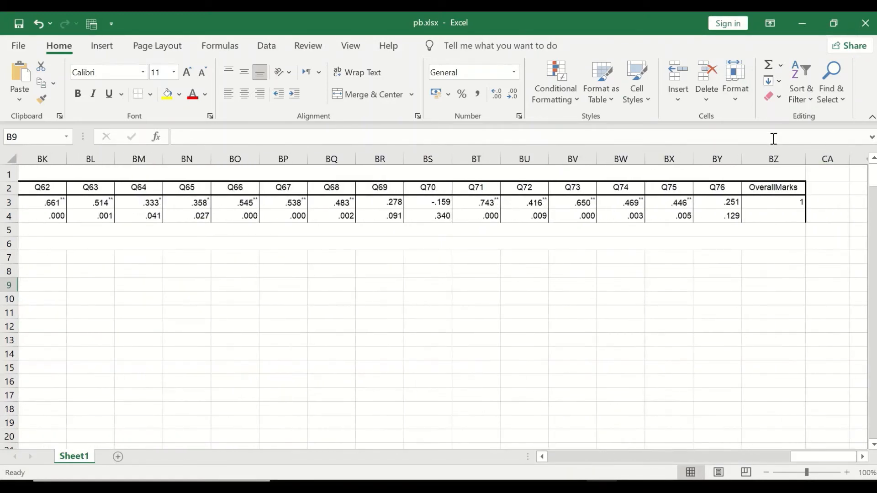
click(773, 159)
right_click(780, 156)
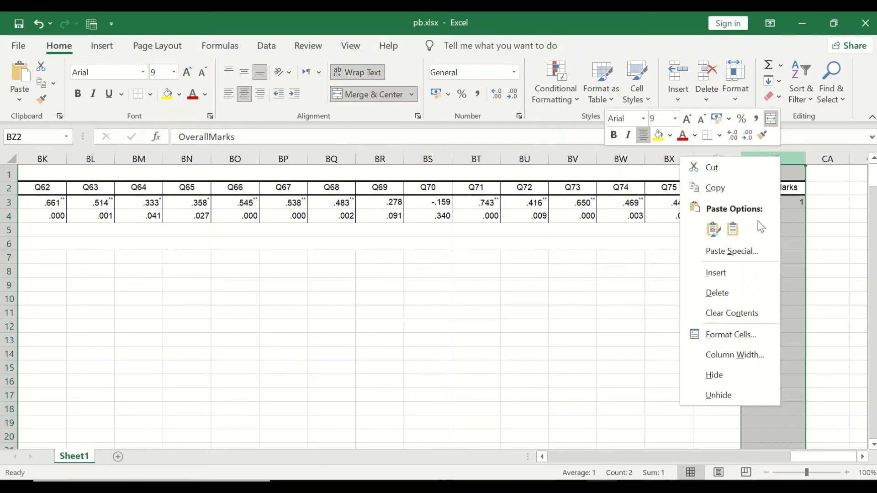
click(745, 294)
click(614, 296)
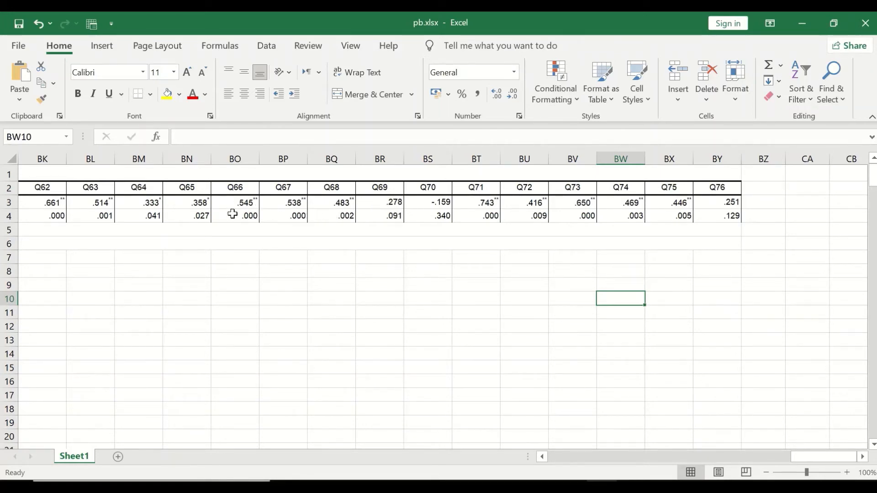
- Examine the Pt.Biserial and Sig. (2-tailed) values across the items, including the coefficient for Q70
drag(802, 454, 553, 431)
drag(416, 423, 794, 437)
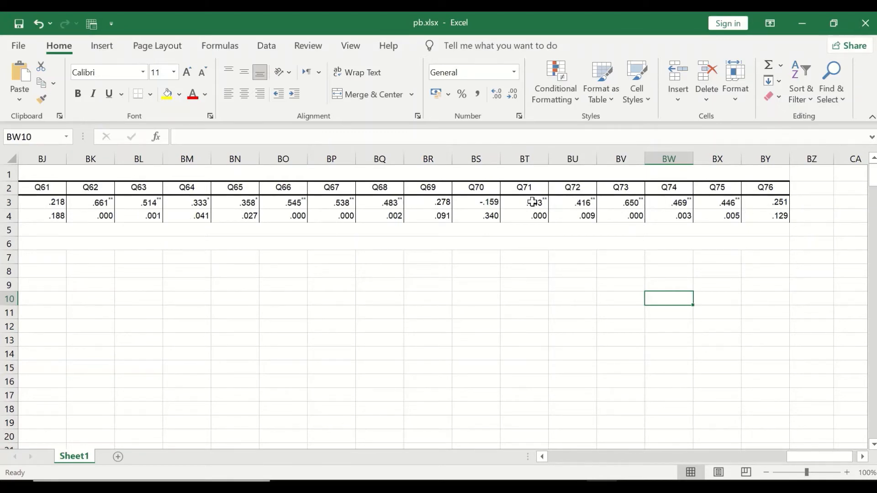
click(475, 205)
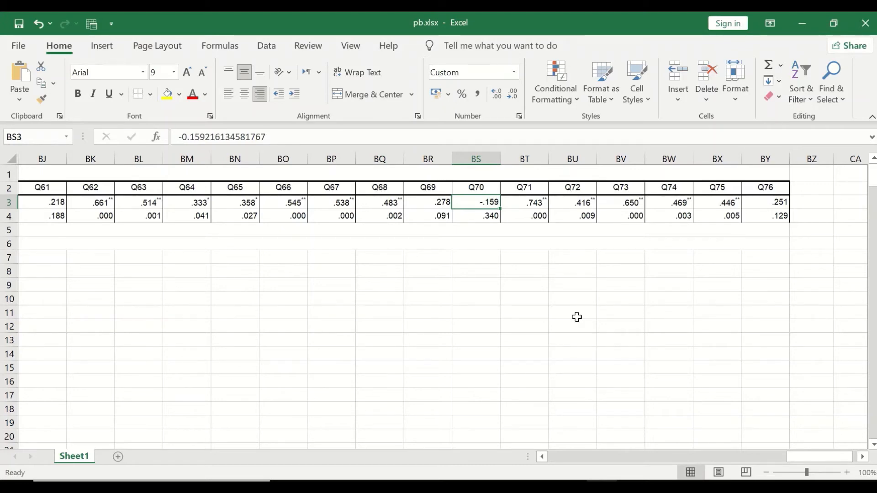
drag(827, 459, 540, 454)
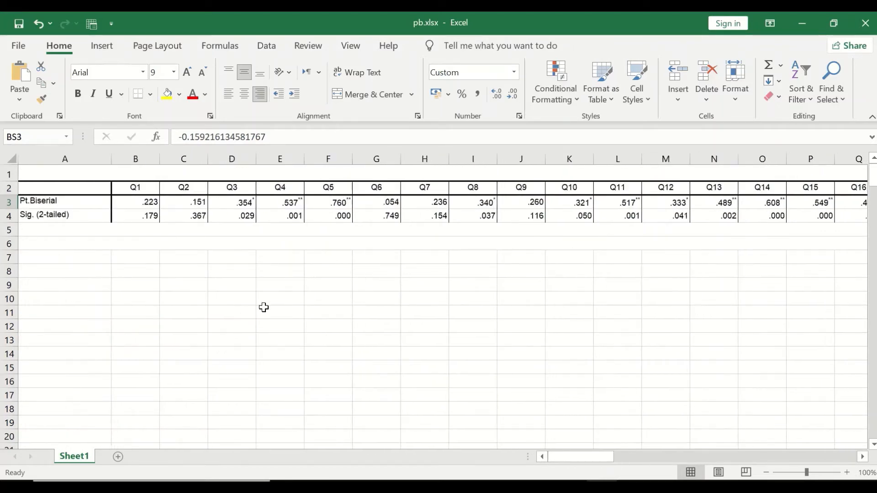
- Copy the entire Pt.Biserial and Sig. (2-tailed) rows, rows 3 and 4
click(18, 188)
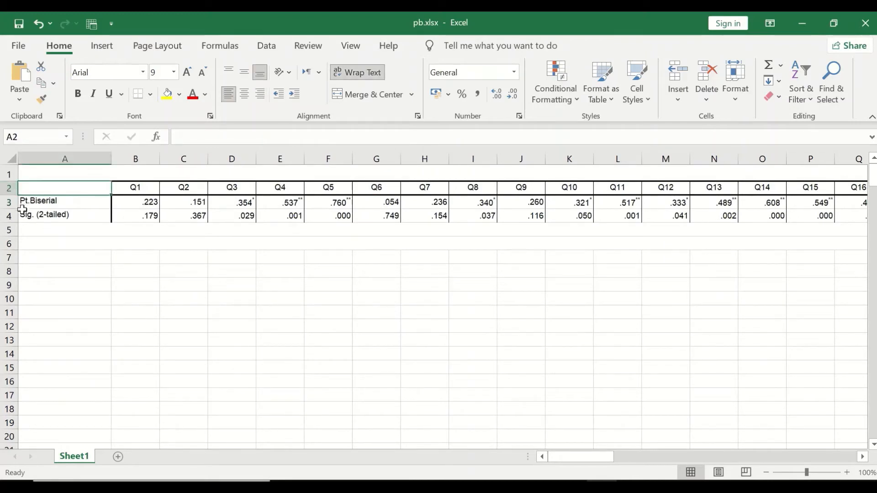
click(12, 202)
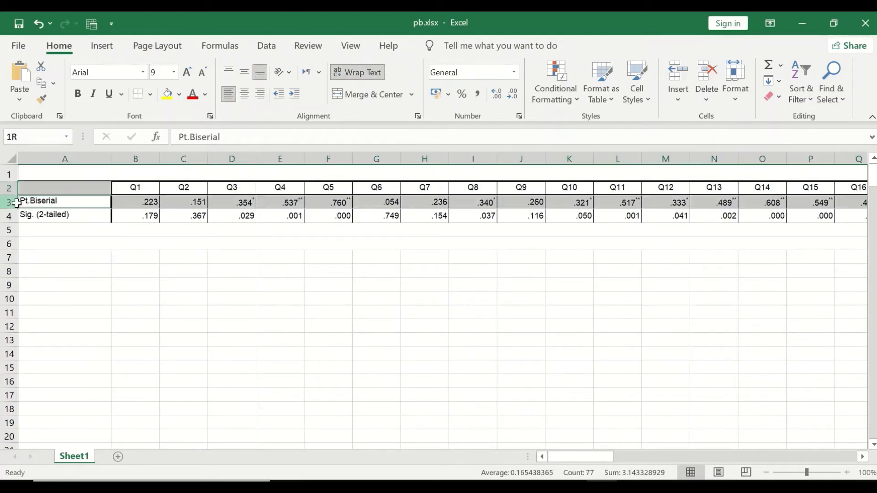
ctrl+click(13, 215)
click(55, 231)
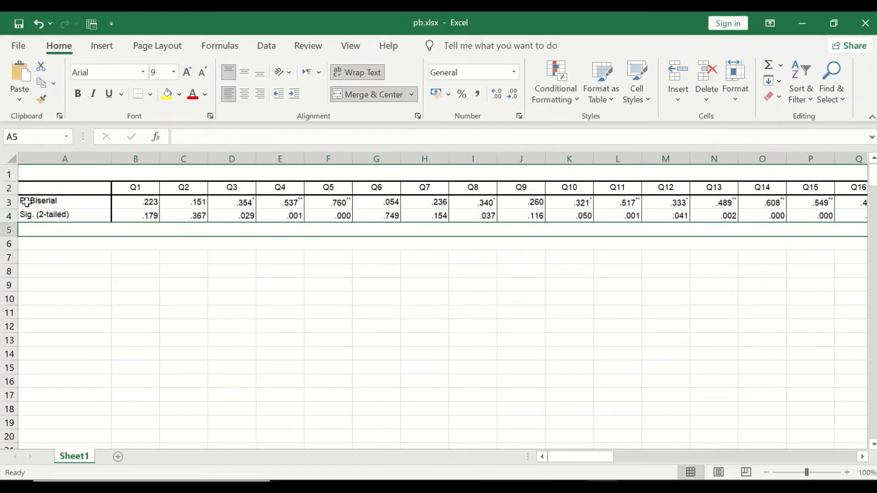
click(16, 202)
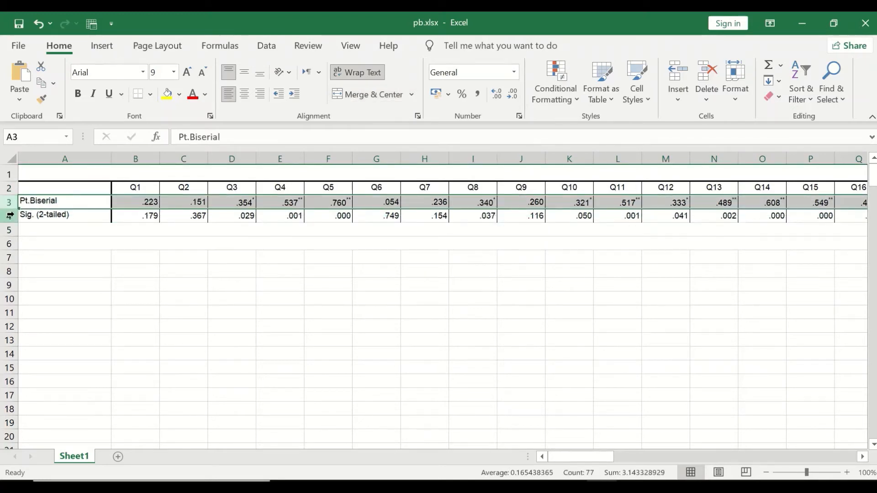
ctrl+click(10, 215)
key(ctrl+c)
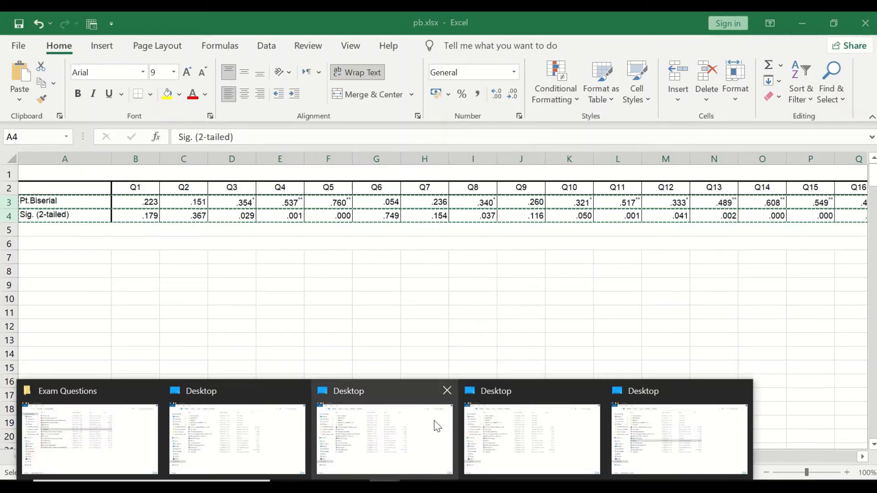
- Open MCQs.xlsx from the Exam Questions folder within YouTube on the Desktop and go to the end of the ID column
click(560, 435)
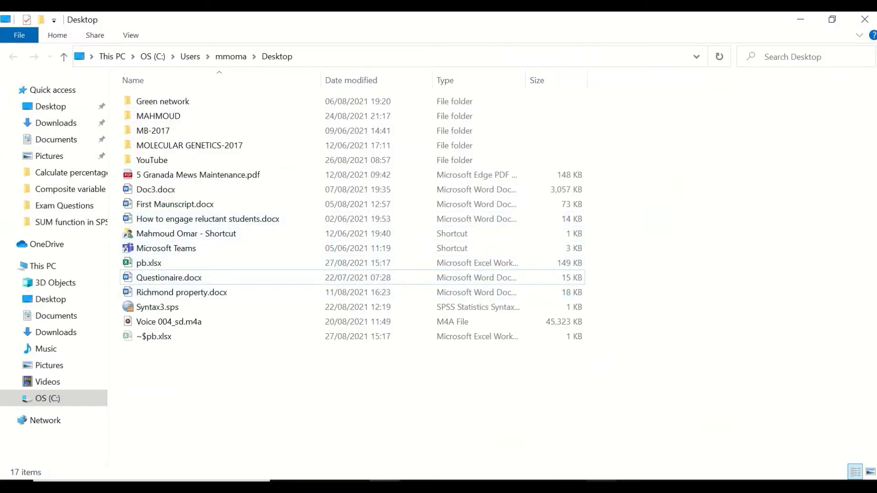
mouse_move(592, 436)
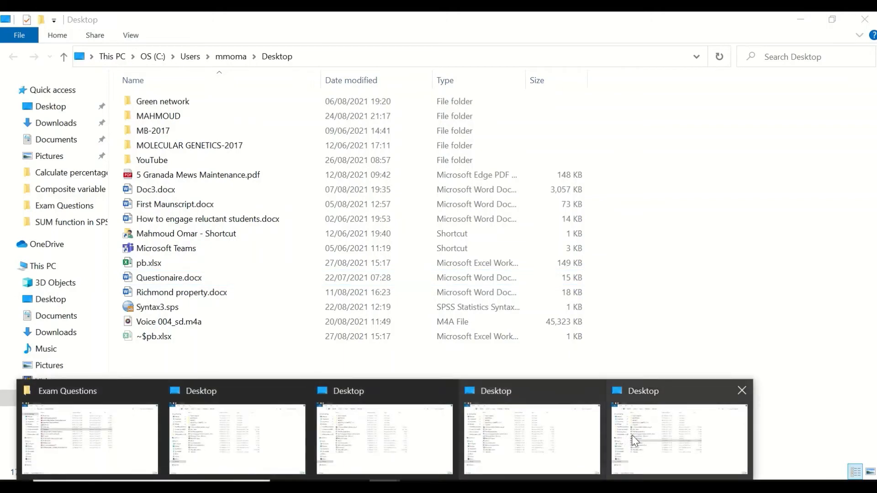
click(282, 443)
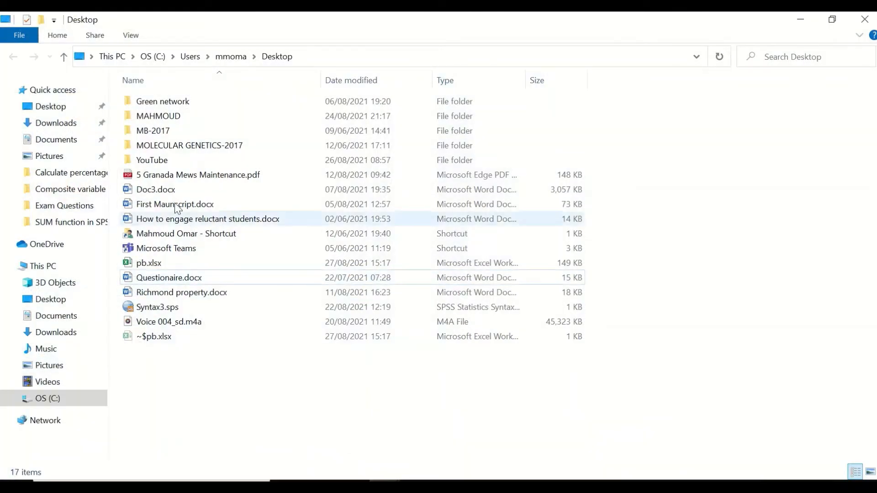
double_click(158, 161)
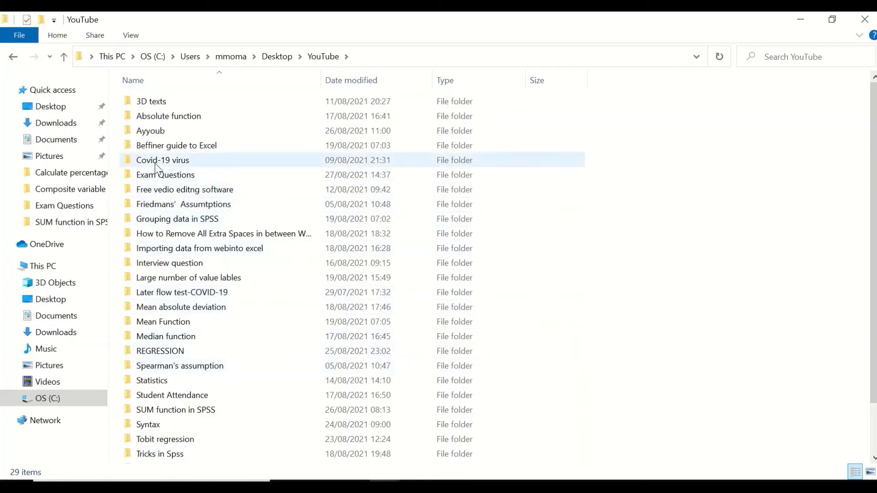
double_click(161, 172)
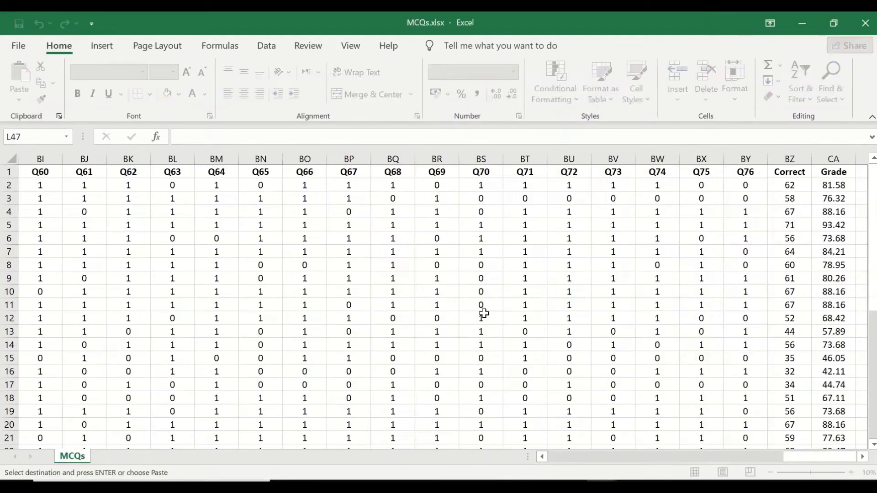
scroll(217, 207, down, 1)
scroll(218, 206, down, 10)
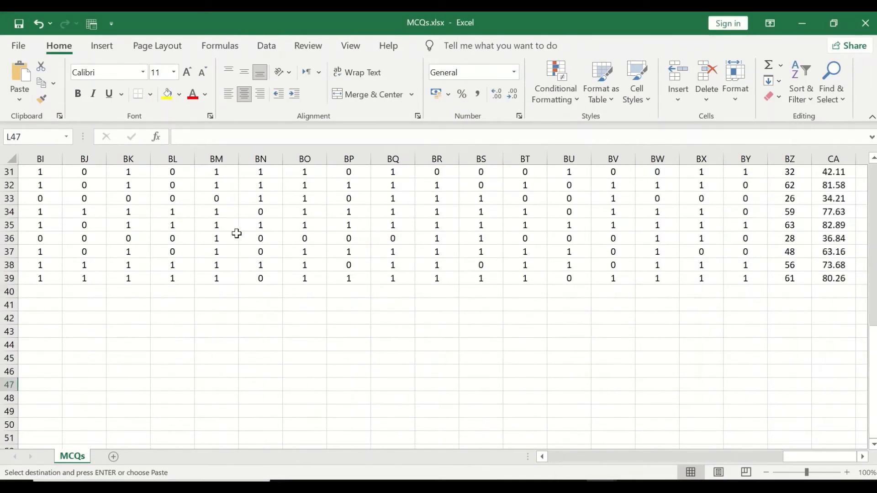
scroll(236, 233, up, 10)
scroll(237, 234, down, 10)
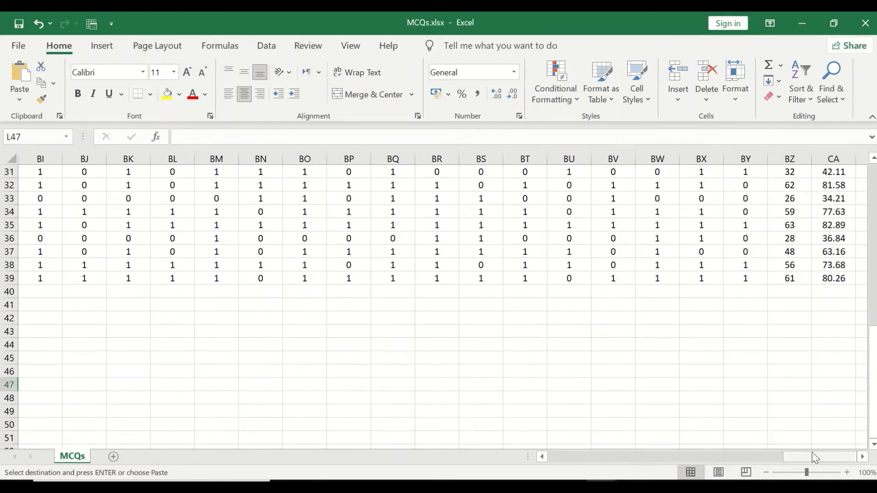
drag(691, 455, 548, 457)
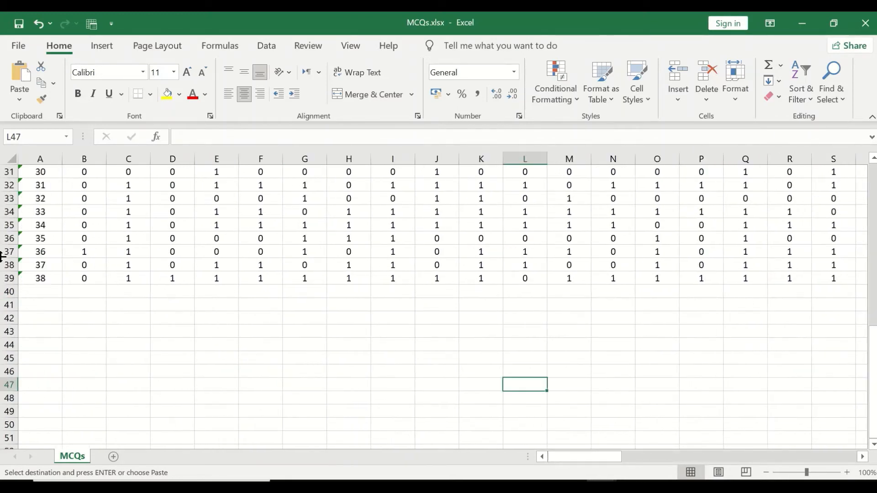
- Try pasting the copied rows transposed at A40, and undo the paste
click(36, 290)
right_click(36, 292)
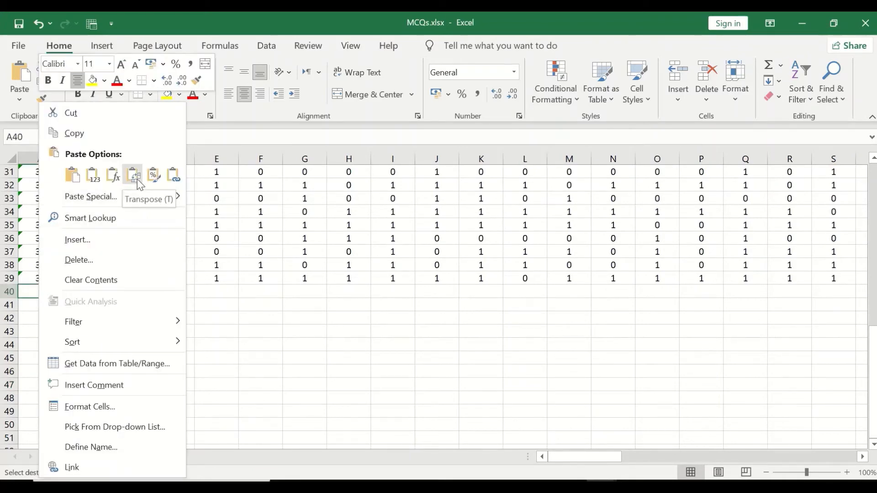
click(92, 175)
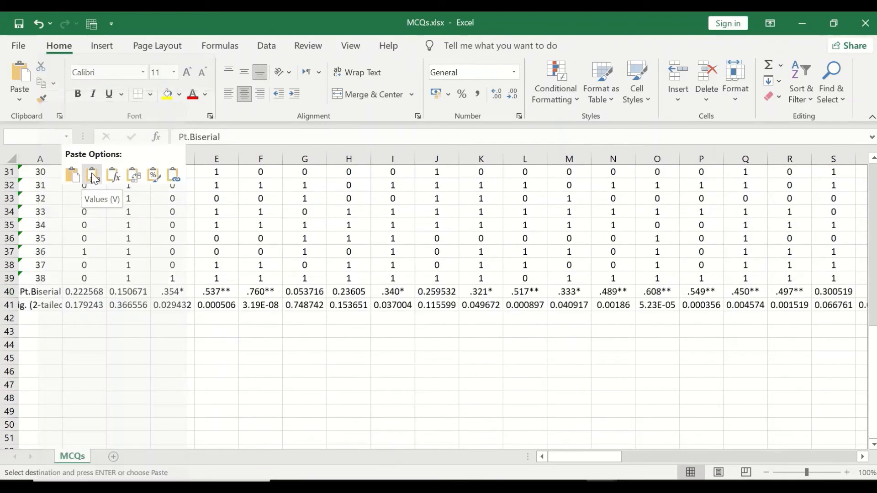
click(132, 175)
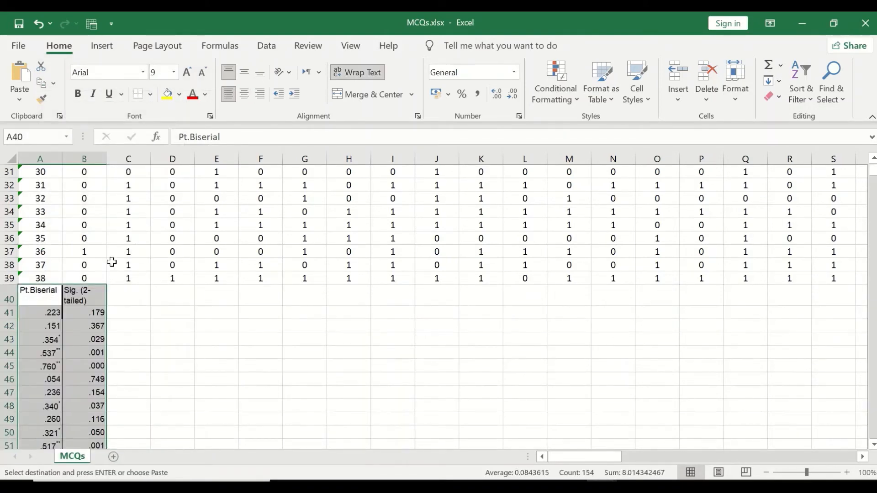
click(39, 24)
- Paste the copied Pt.Biserial and Sig. (2-tailed) rows as values only, starting at A40 below the last student
right_click(35, 292)
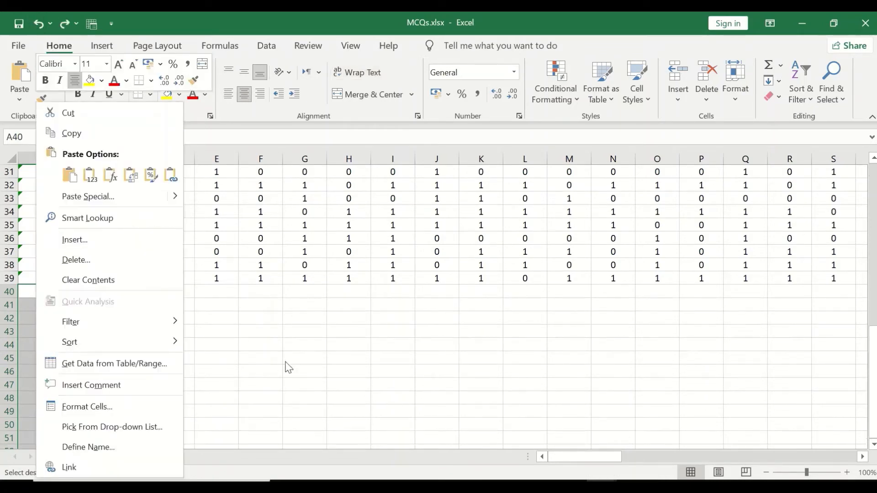
key(Escape)
click(46, 293)
right_click(47, 292)
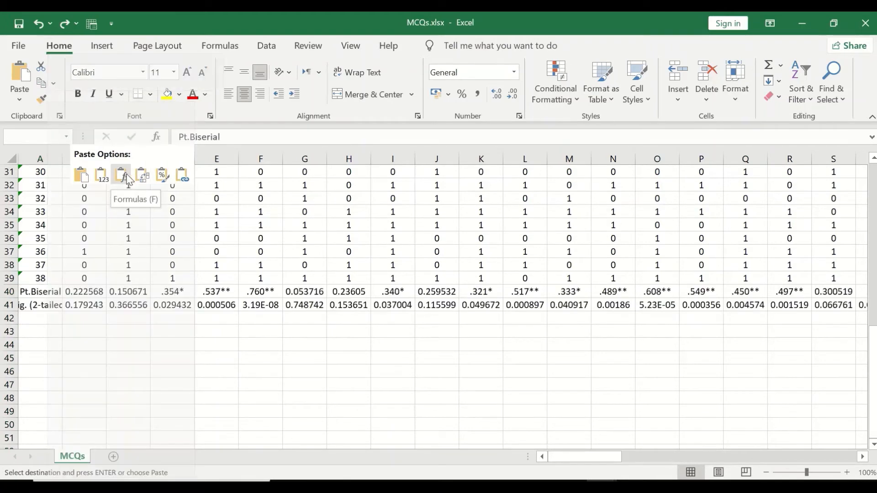
click(102, 176)
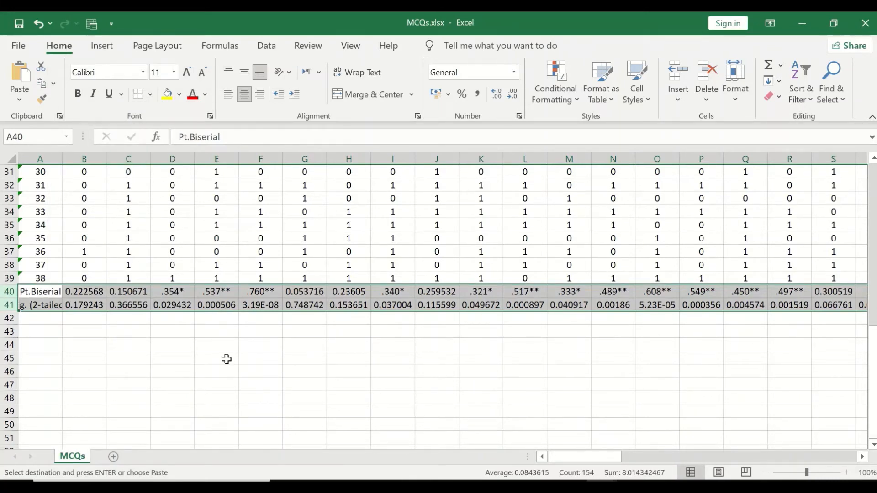
click(287, 395)
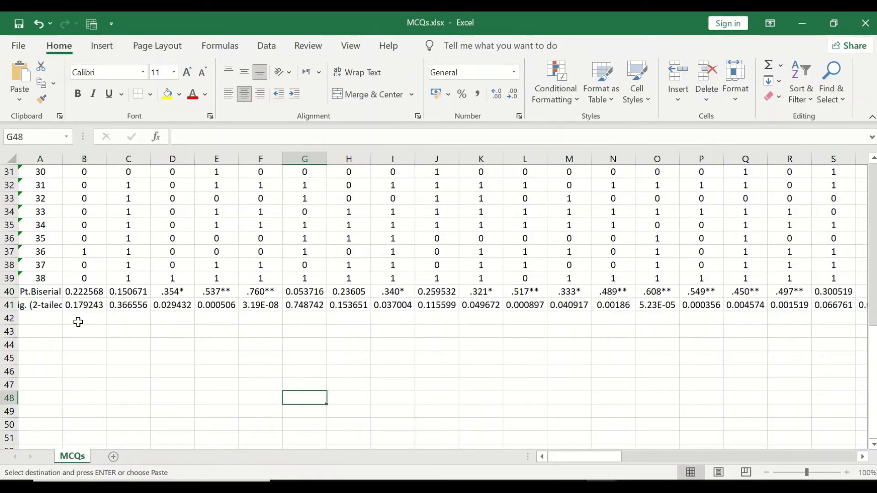
- Check the pasted rows against the question columns of MCQs.xlsx, and switch to the PowerPoint presentation Pt. Biserial for exam questions.pptx
scroll(77, 224, up, 10)
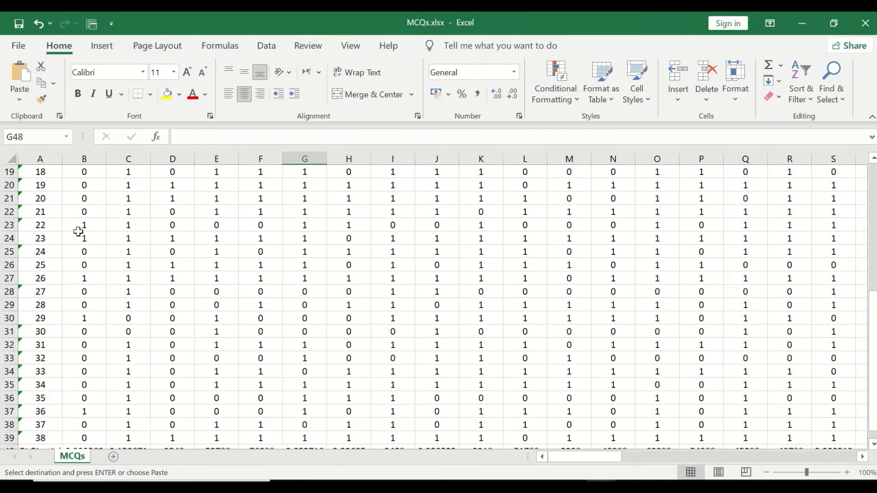
scroll(94, 221, down, 10)
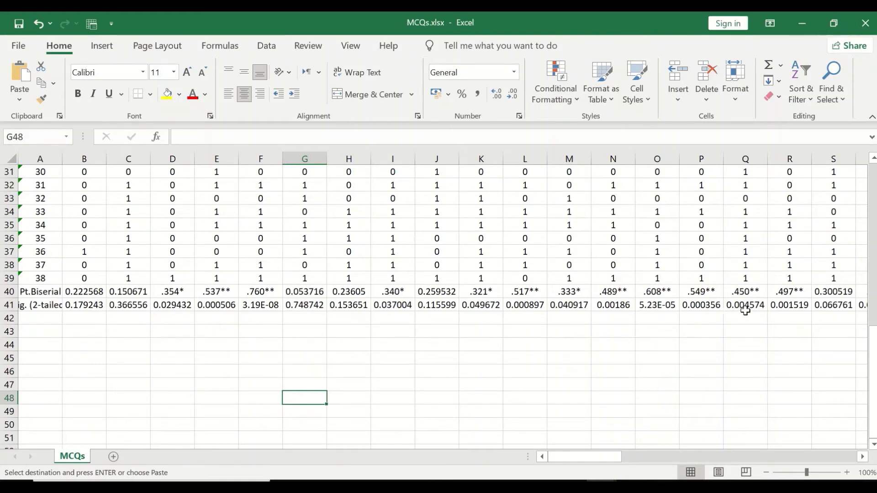
scroll(663, 378, up, 10)
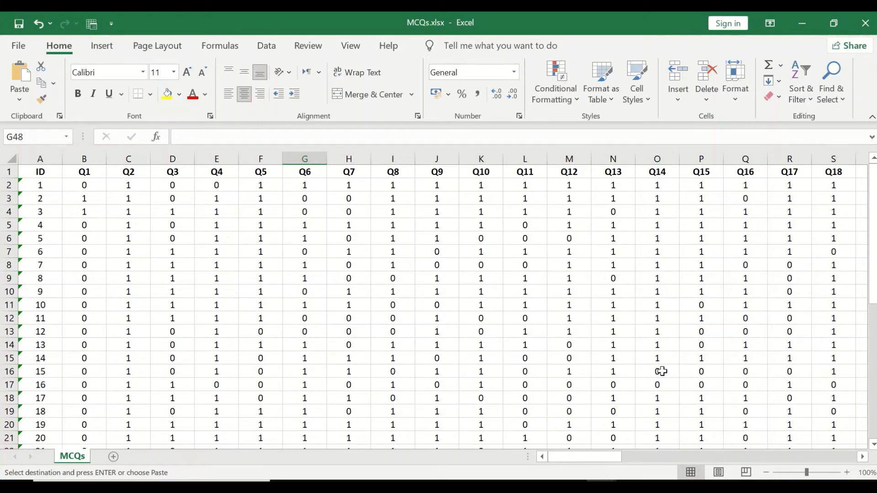
click(540, 487)
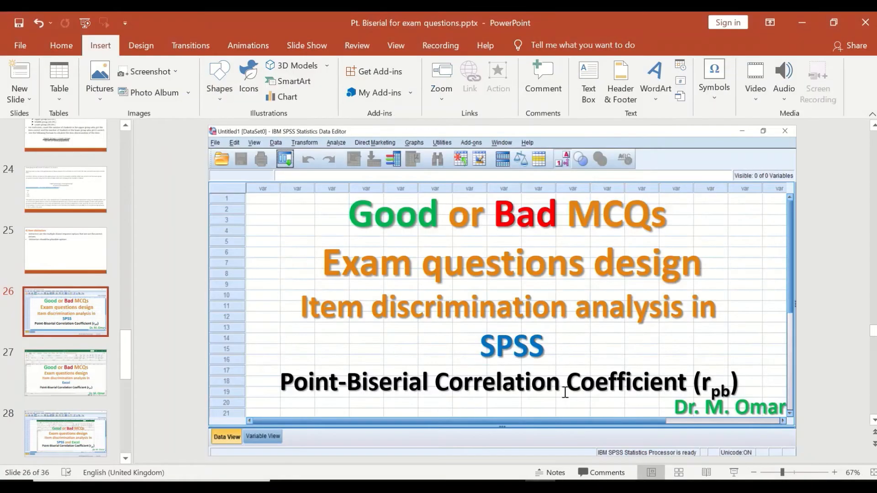
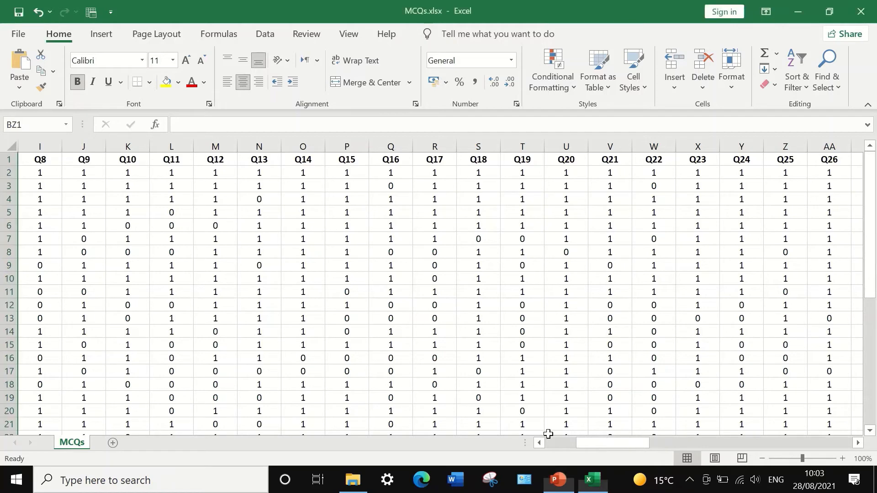
- Look over the item scores in MCQs.xlsx, from the ID column to Q76 and down to the last student
drag(603, 436, 551, 435)
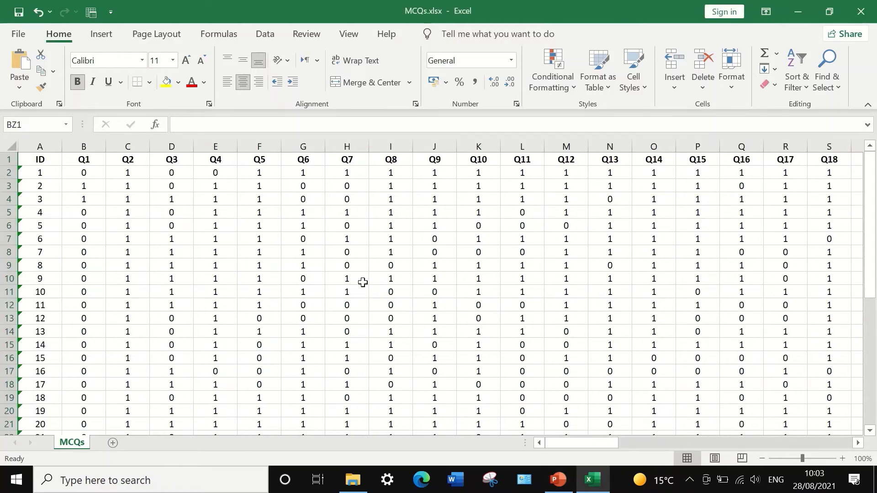
scroll(359, 292, down, 6)
scroll(359, 293, down, 2)
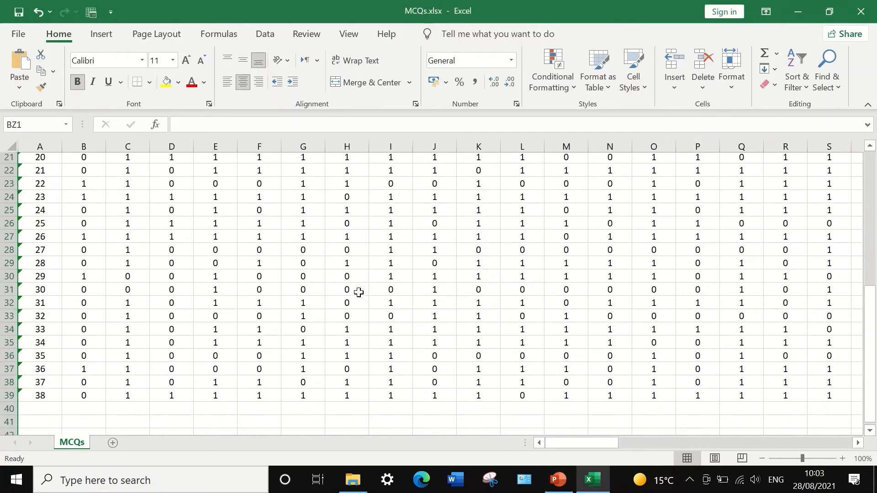
scroll(359, 293, up, 4)
scroll(43, 361, down, 4)
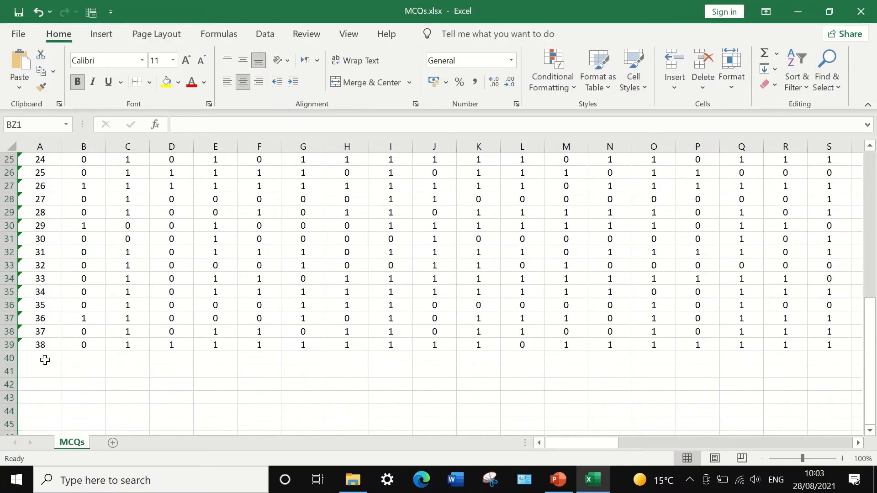
scroll(35, 329, up, 8)
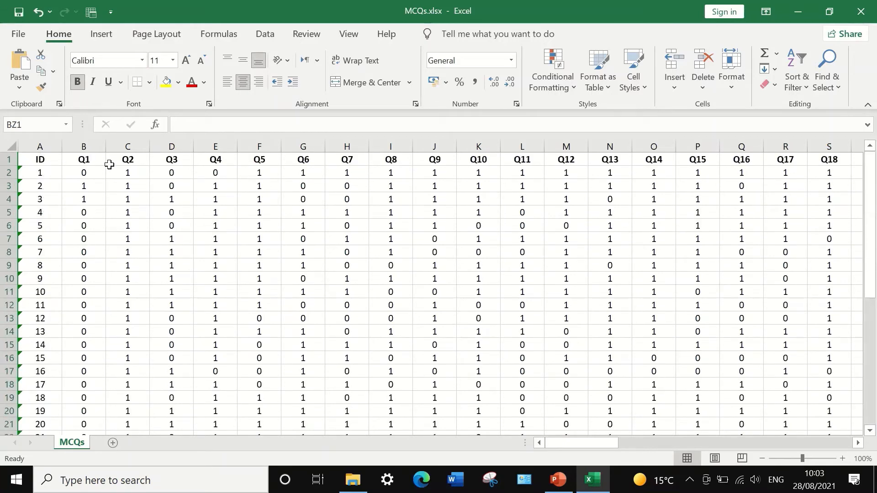
drag(558, 442, 815, 443)
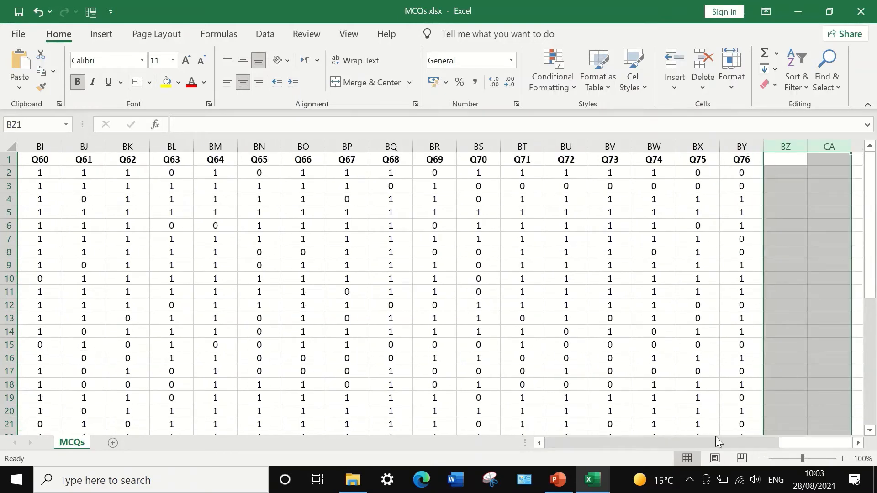
drag(801, 438, 572, 433)
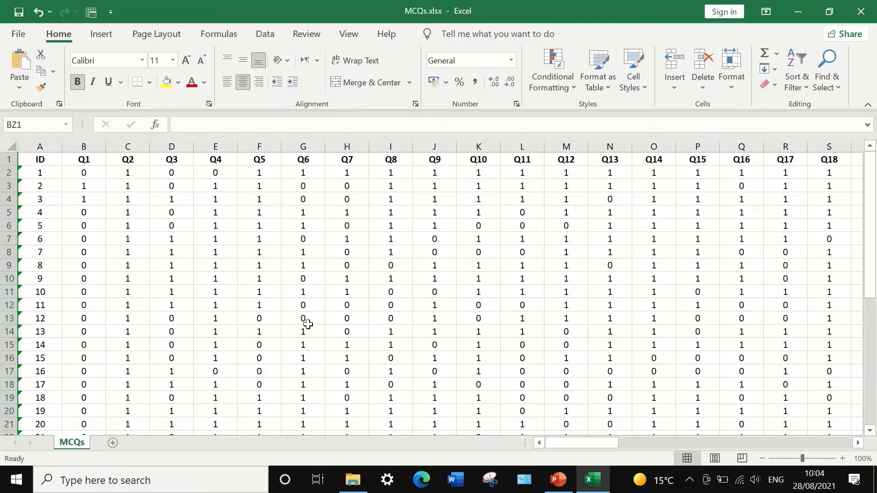
scroll(297, 358, down, 3)
scroll(307, 366, up, 3)
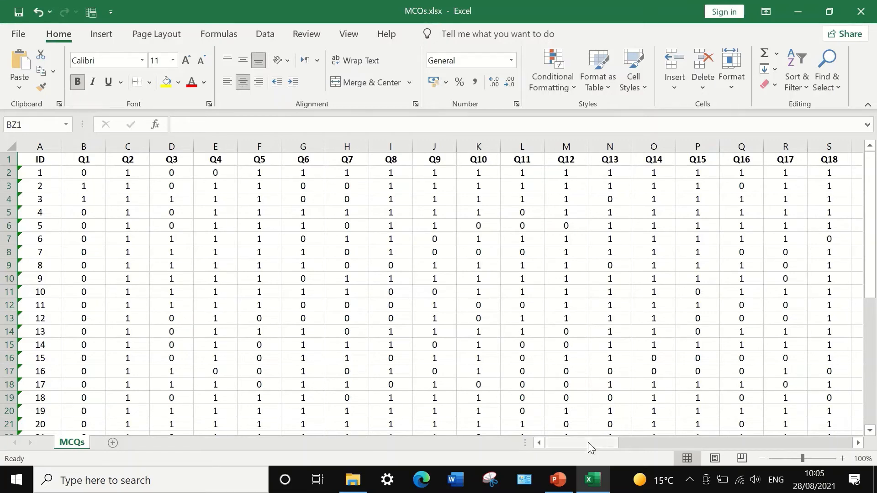
- Enter the header "Total Score" in BZ1, beside the Q76 column
drag(588, 442, 332, 412)
drag(583, 442, 826, 386)
click(784, 159)
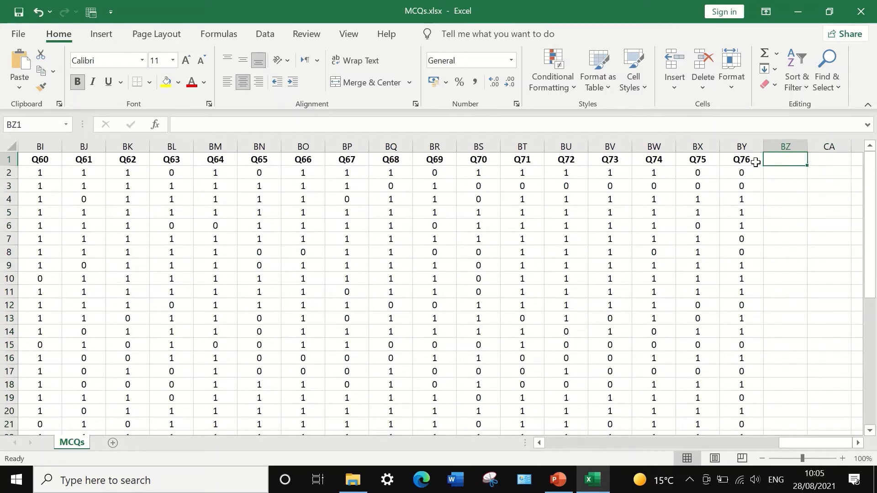
click(235, 130)
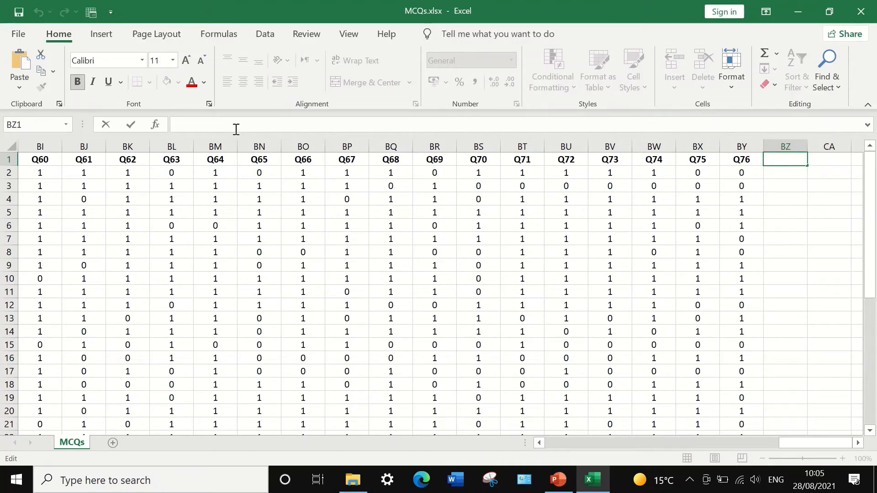
text(Total Score)
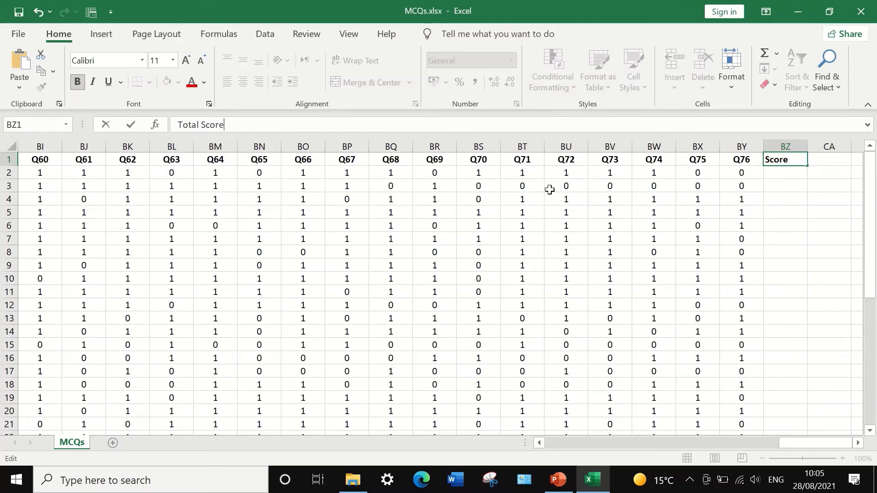
click(774, 172)
click(783, 160)
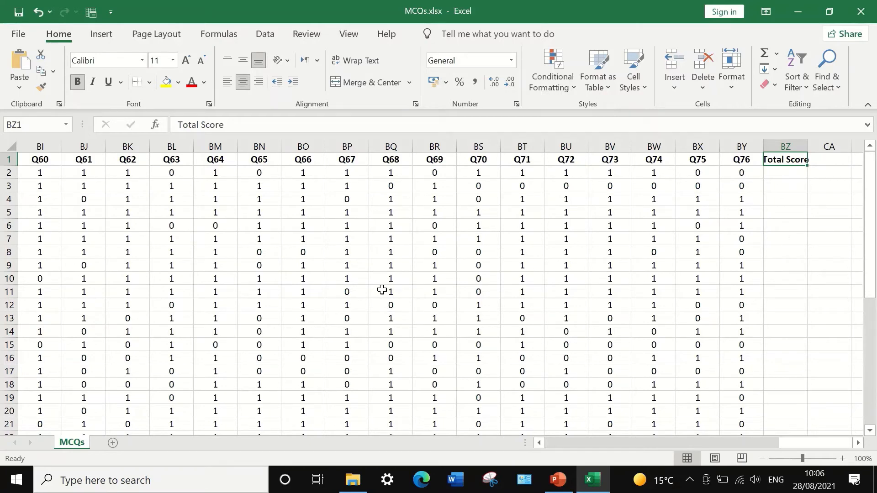
- Calculate the first student's percentage score in BZ2 with =SUM(B2:BY2)/76*100
click(785, 173)
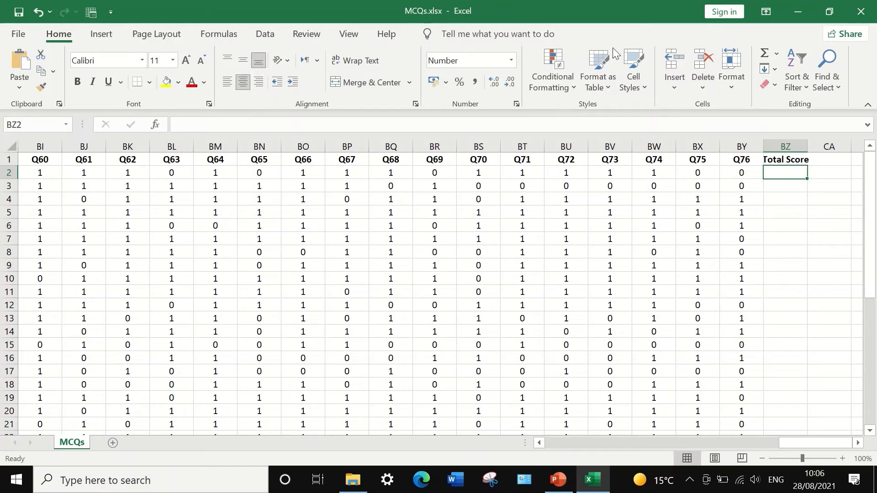
click(775, 54)
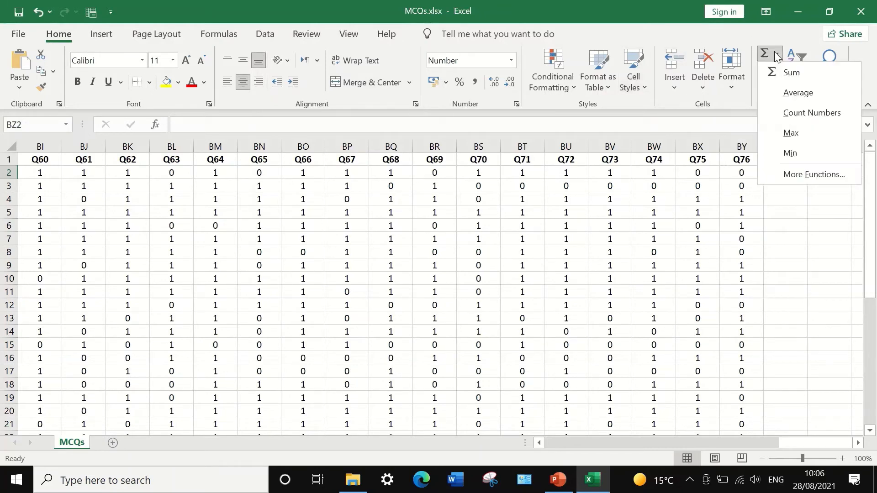
click(798, 76)
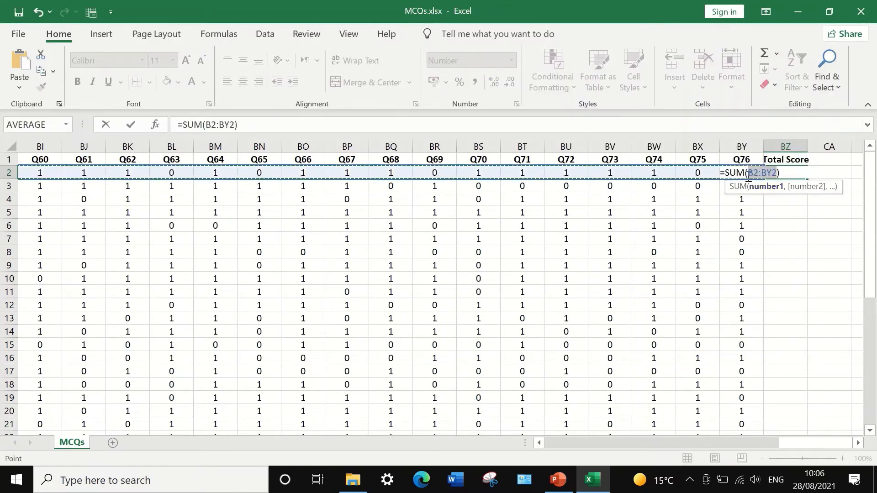
drag(811, 443, 550, 440)
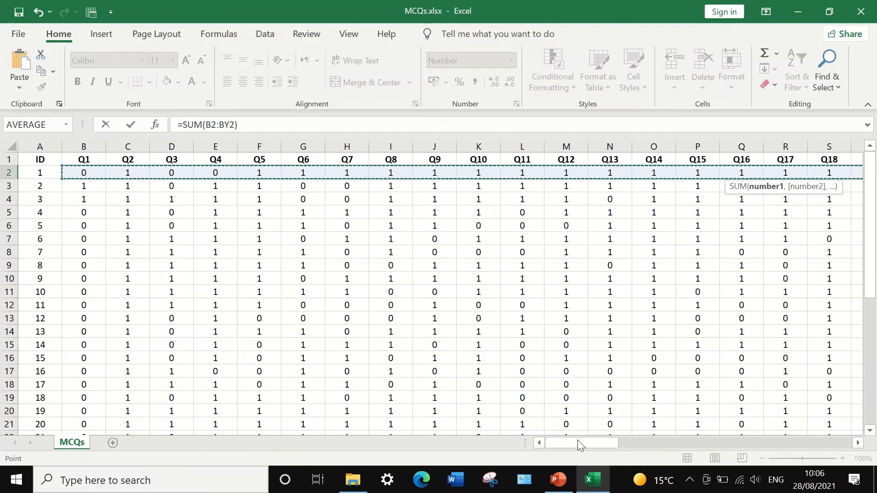
drag(579, 440, 813, 441)
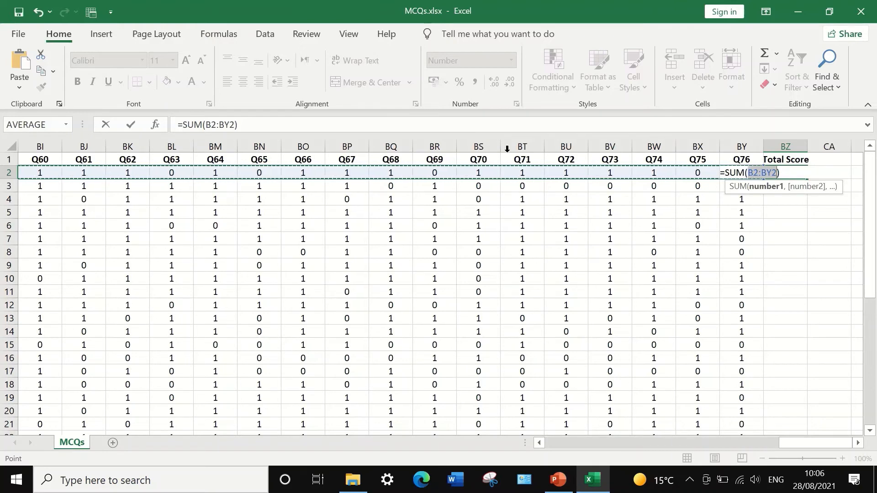
click(255, 127)
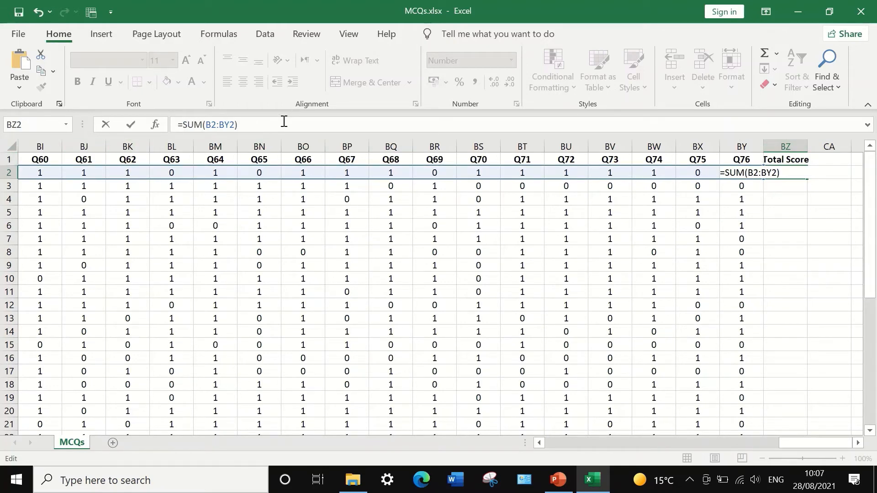
text(/)
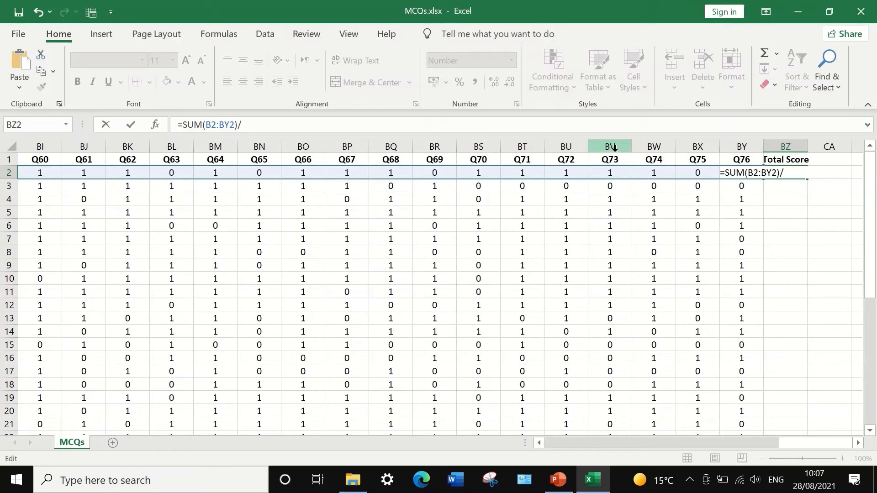
text(76)
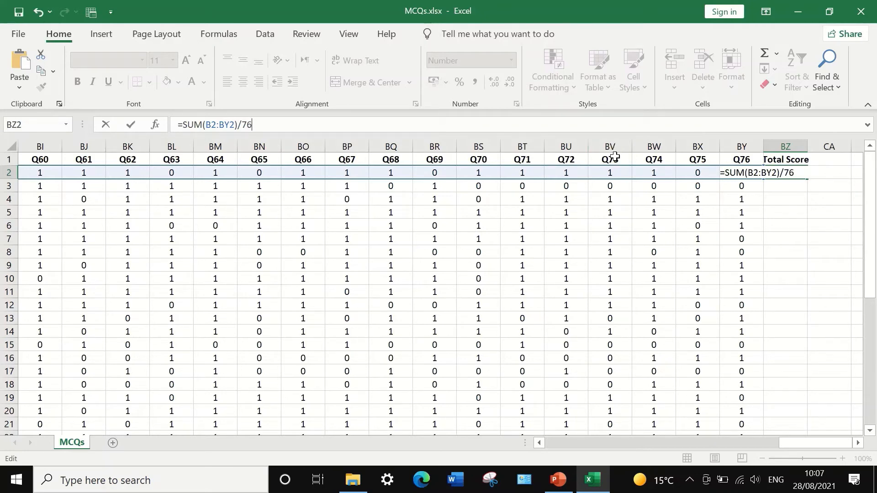
text(*100)
key(Return)
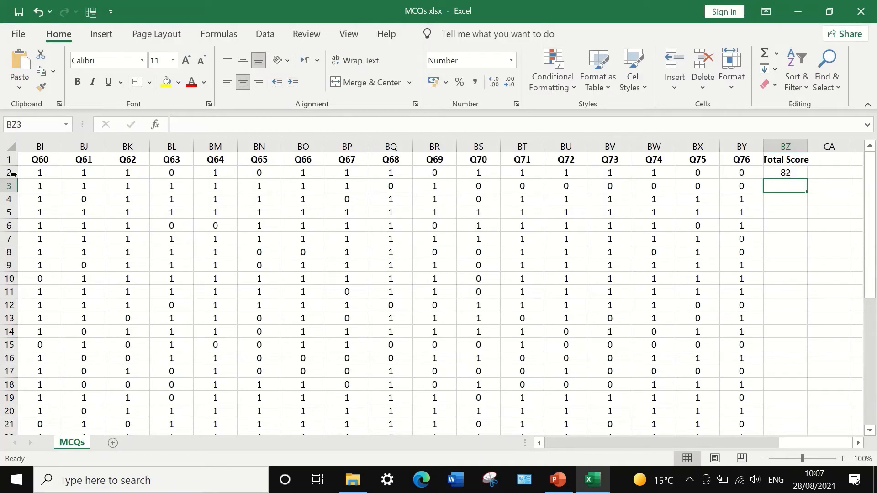
- Fill the Total Score formula from BZ2 down to the last student in BZ39
key(ctrl+z)
click(784, 172)
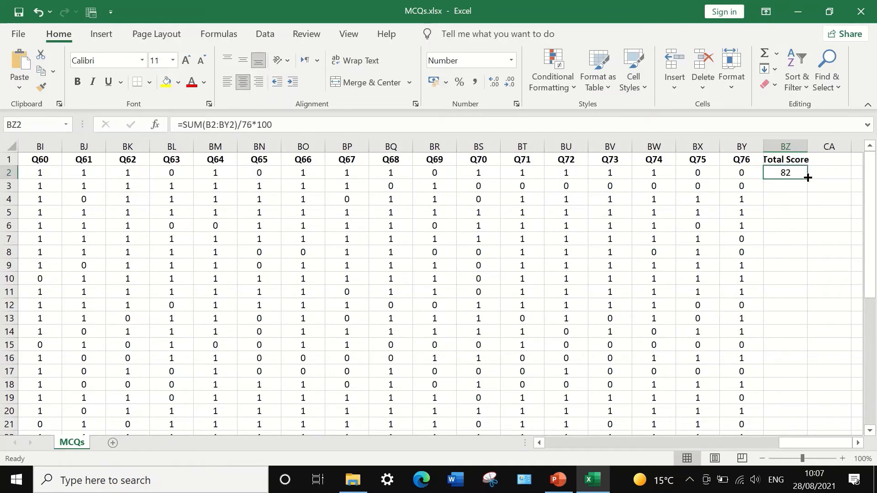
drag(807, 177, 799, 391)
scroll(810, 375, up, 7)
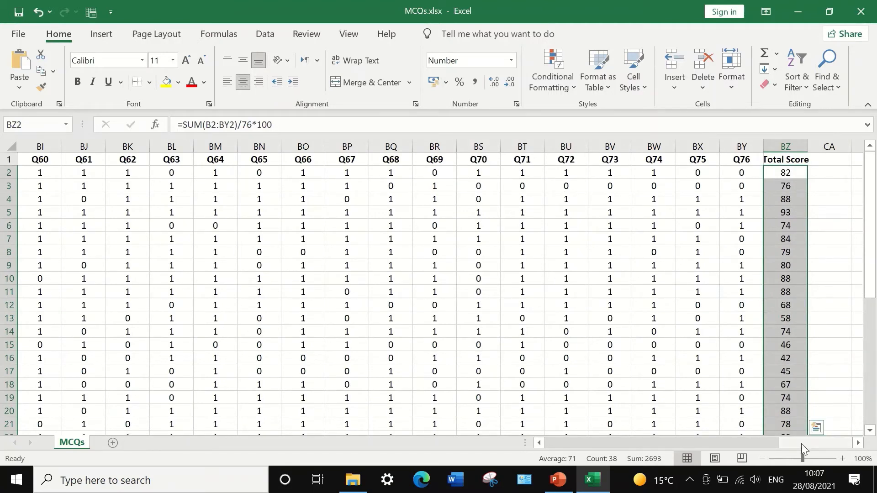
mouse_move(809, 442)
mouse_down()
mouse_move(566, 434)
mouse_move(804, 443)
mouse_up()
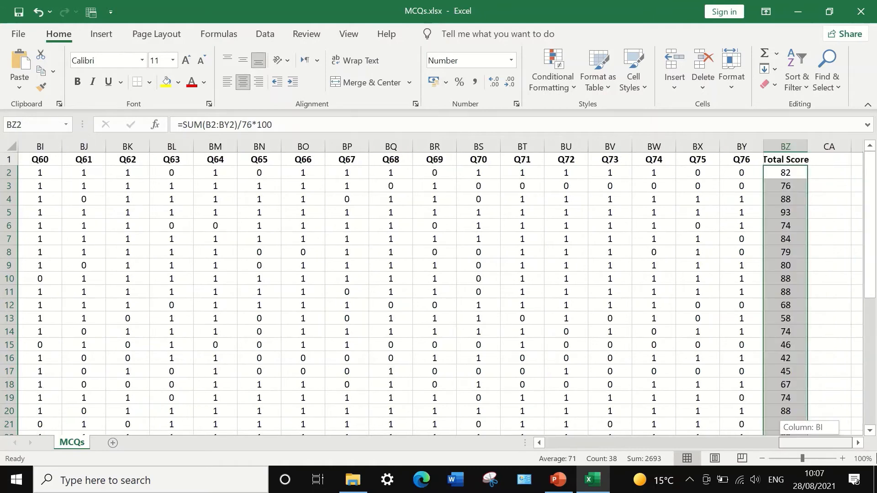
mouse_move(872, 459)
mouse_down()
mouse_move(618, 425)
mouse_move(870, 444)
mouse_up()
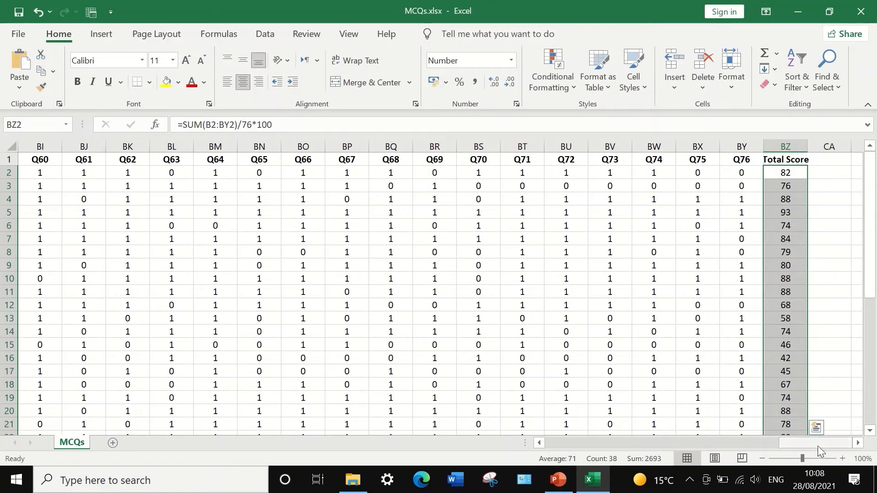
drag(817, 445, 872, 442)
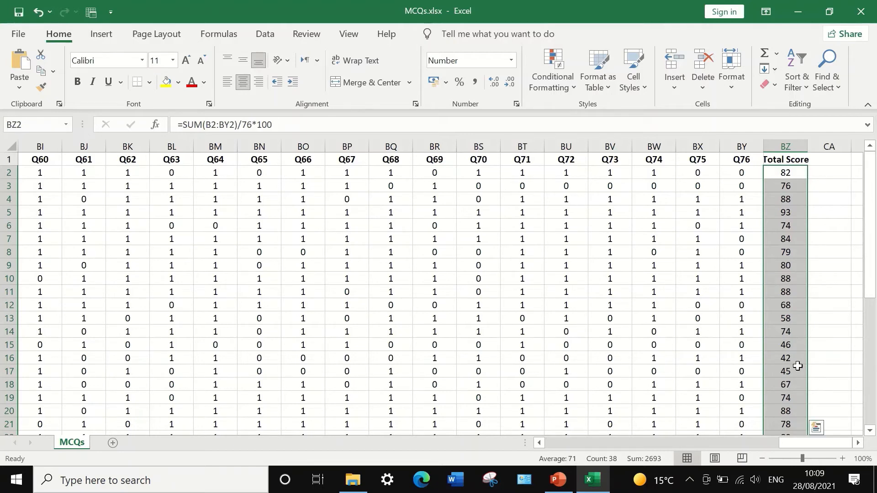
scroll(796, 367, down, 1)
scroll(796, 367, up, 1)
- Check in the Excel add-ins options that Analysis ToolPak is enabled, and close the add-ins list without changes
click(269, 37)
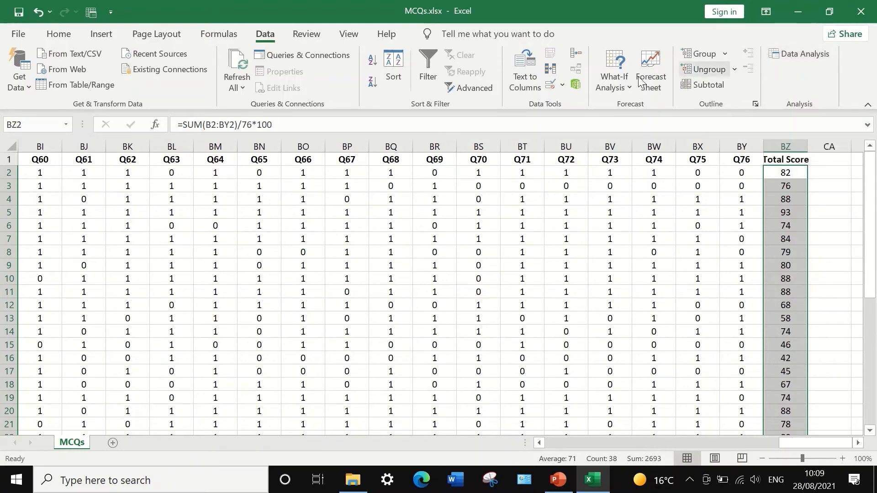
click(19, 36)
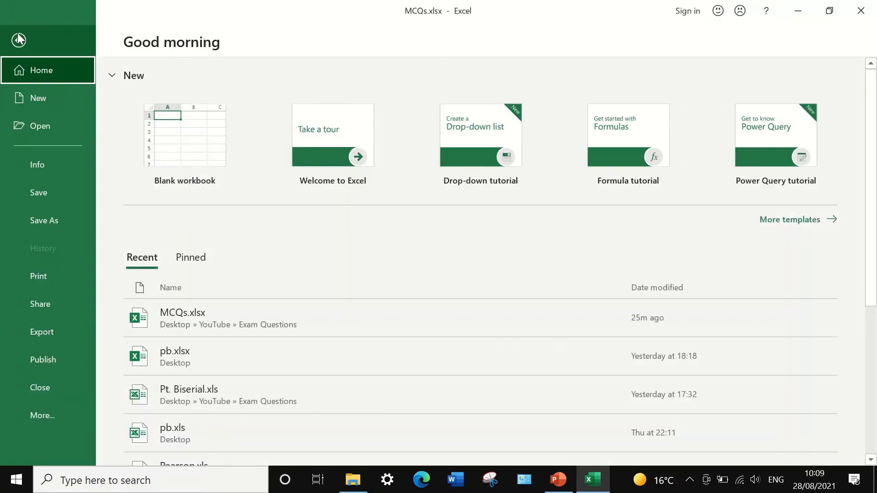
click(43, 421)
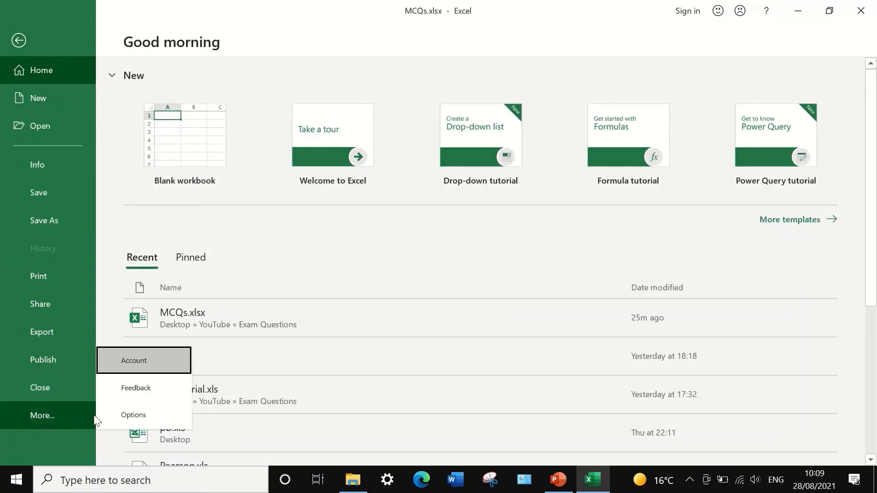
click(122, 416)
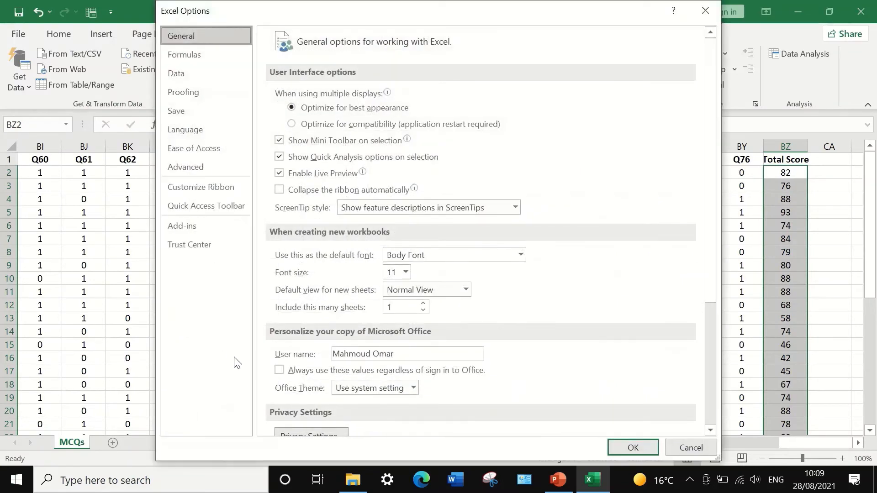
click(168, 225)
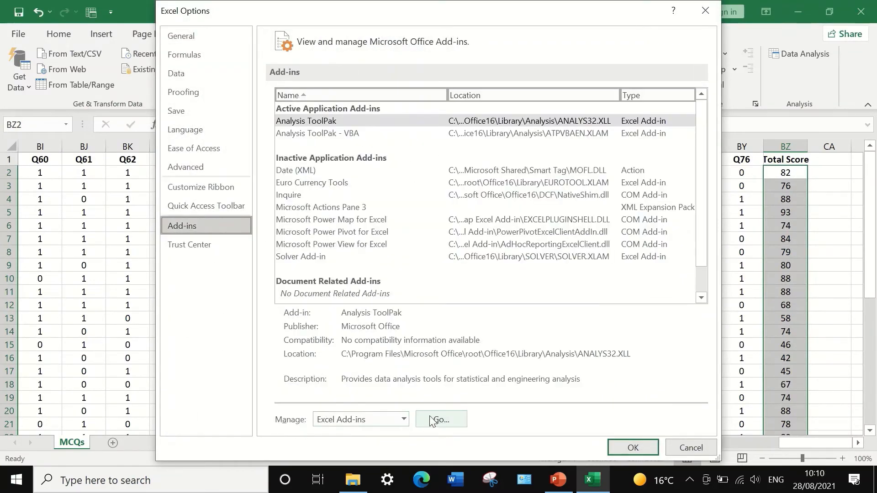
click(437, 420)
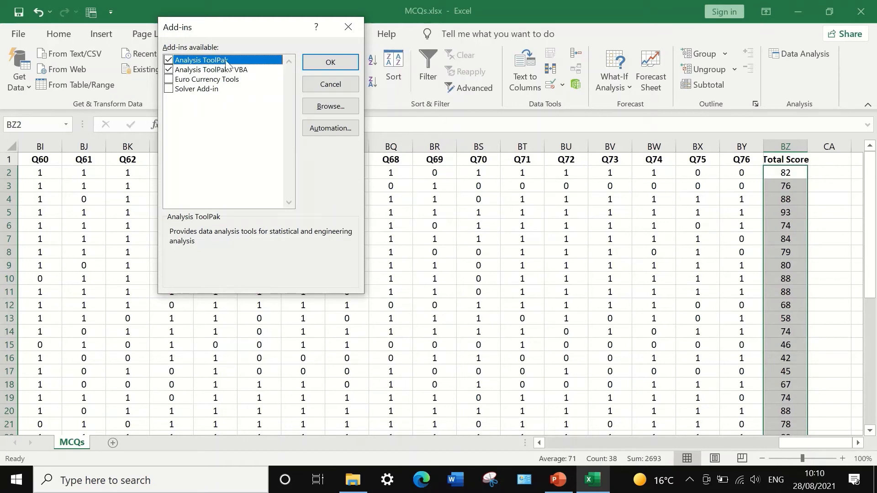
click(352, 29)
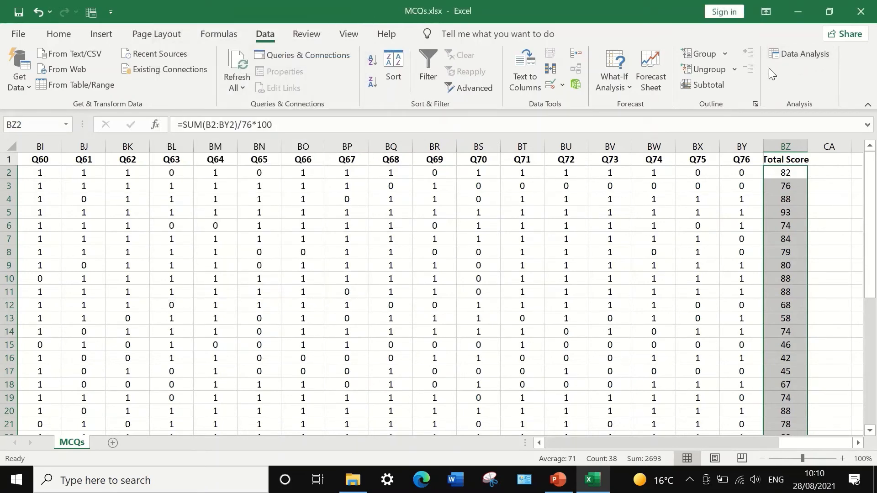
- Open the Correlation tool from the data analysis tools and move its dialog aside
click(791, 57)
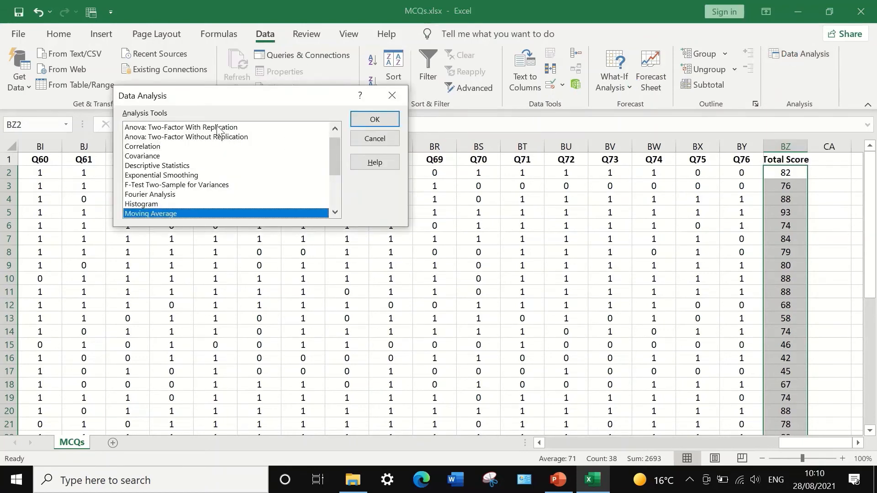
mouse_move(334, 147)
mouse_down()
mouse_move(322, 192)
mouse_move(330, 132)
mouse_up()
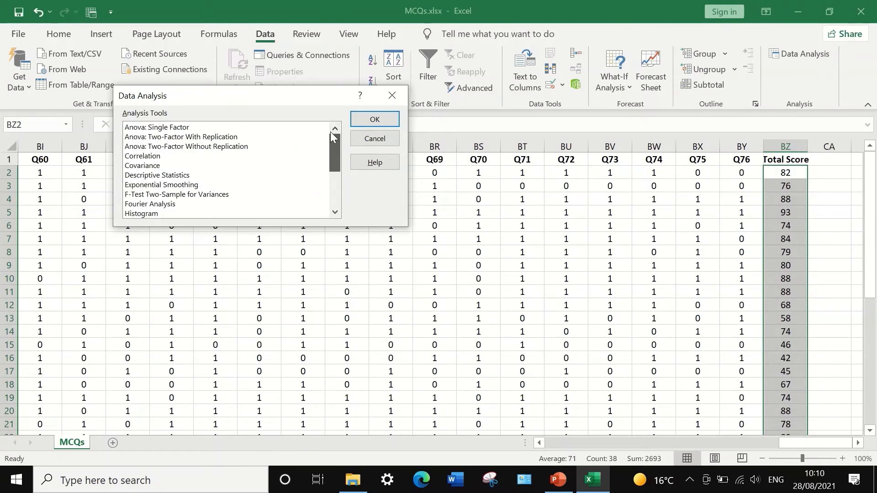
click(148, 158)
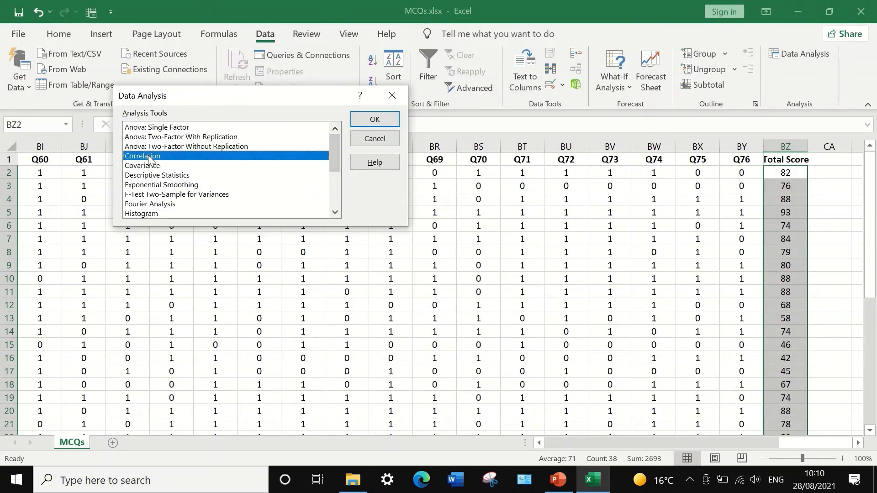
click(371, 122)
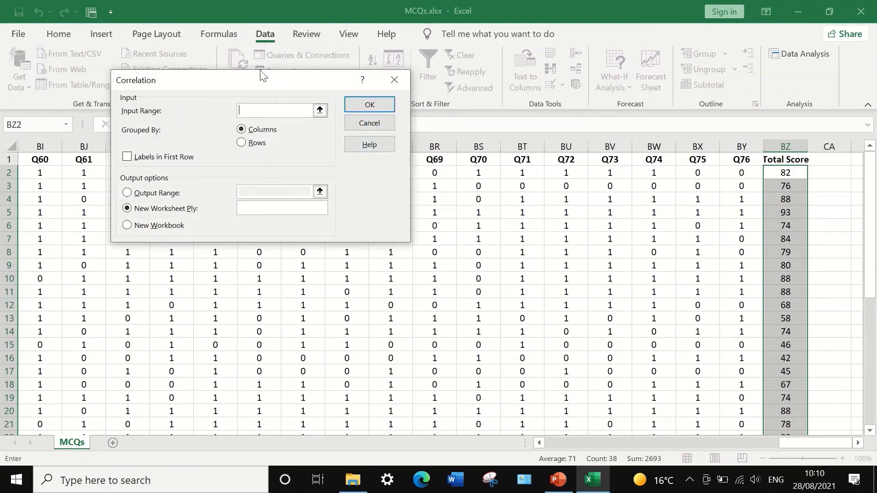
drag(275, 83, 204, 87)
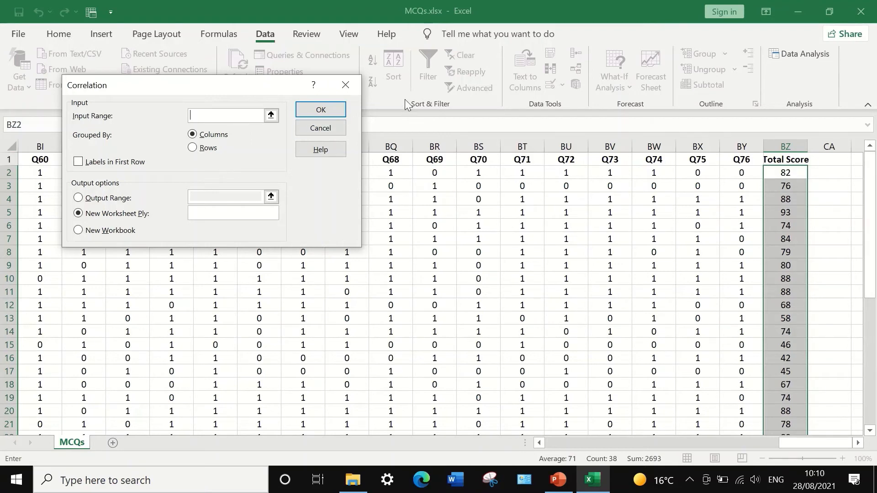
- Run the correlation on $B$1:$BZ$39, covering Q1 through Total Score, with labels in the first row and output to a new worksheet
click(271, 117)
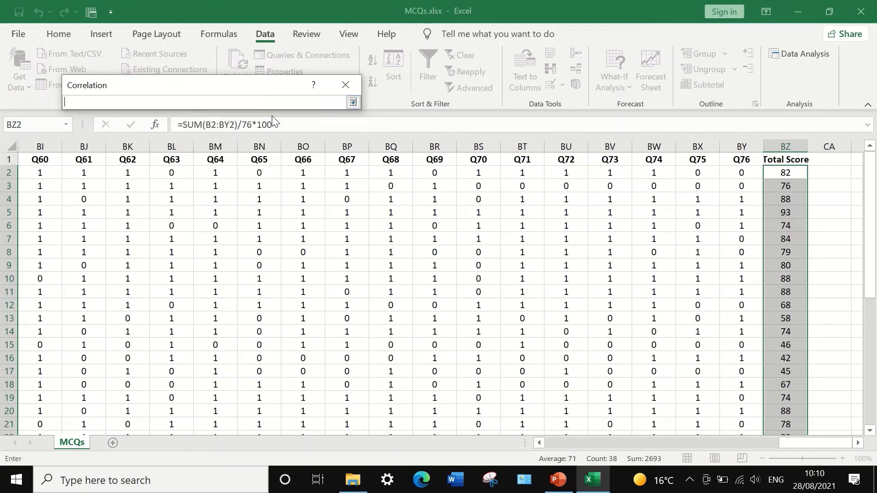
click(785, 159)
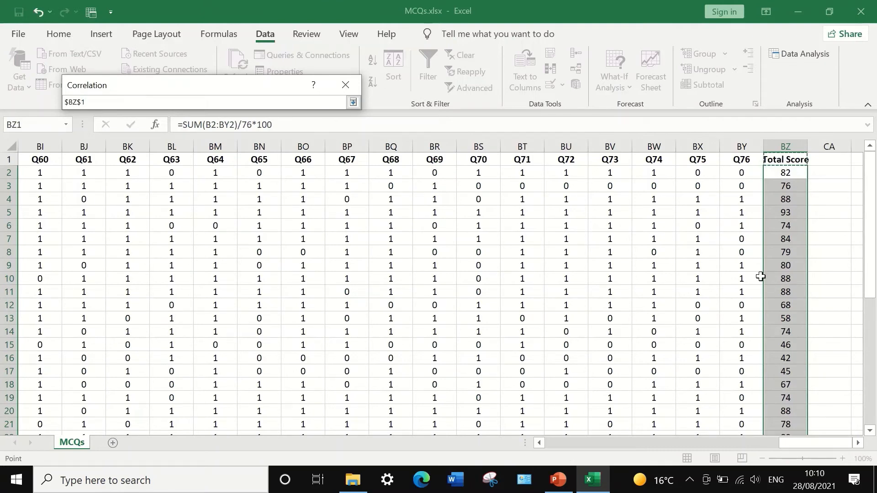
drag(819, 445, 479, 424)
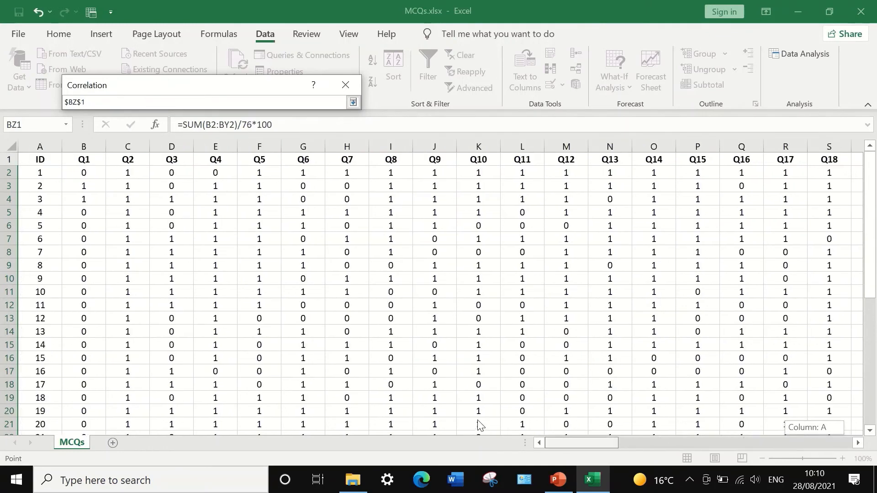
shift+click(85, 160)
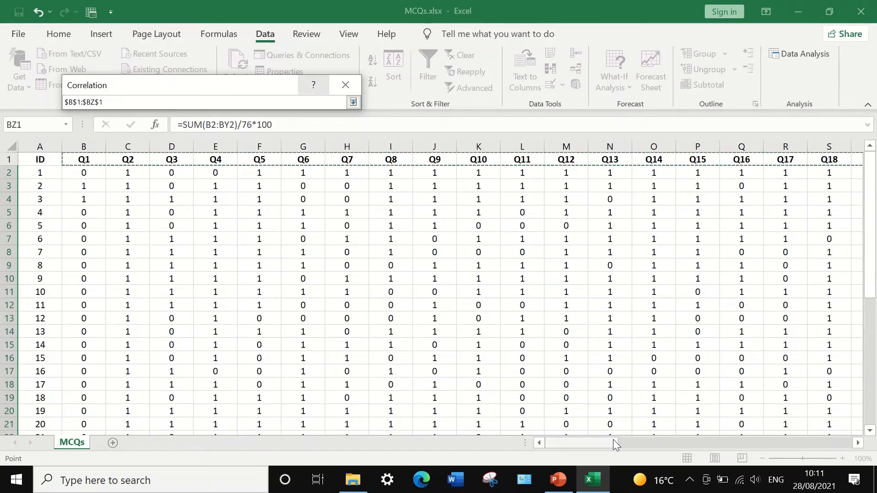
drag(613, 440, 623, 374)
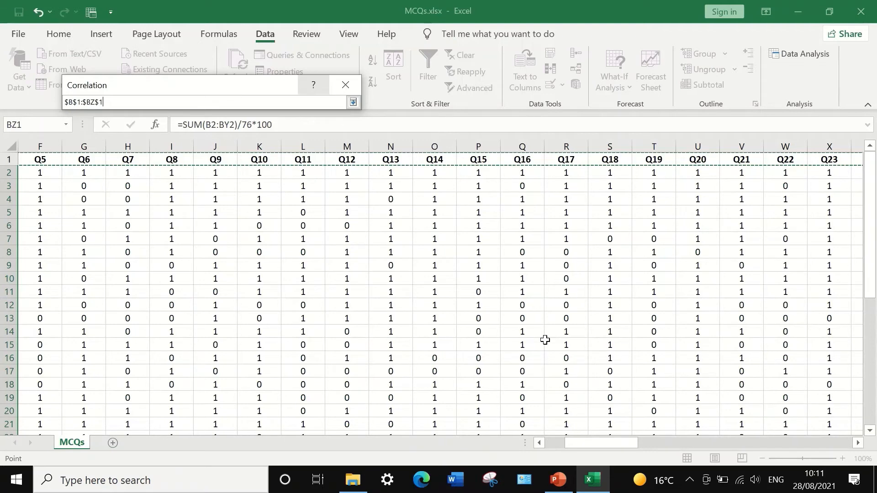
key(ctrl+shift+Down)
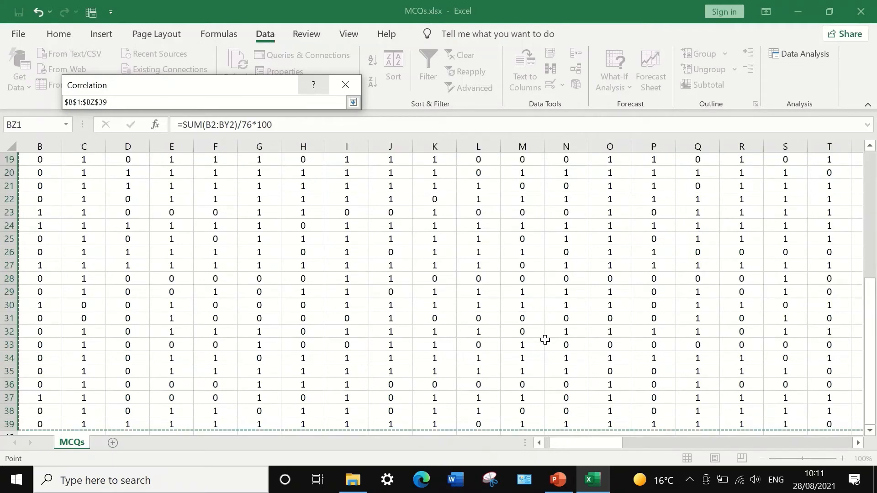
scroll(874, 399, up, 6)
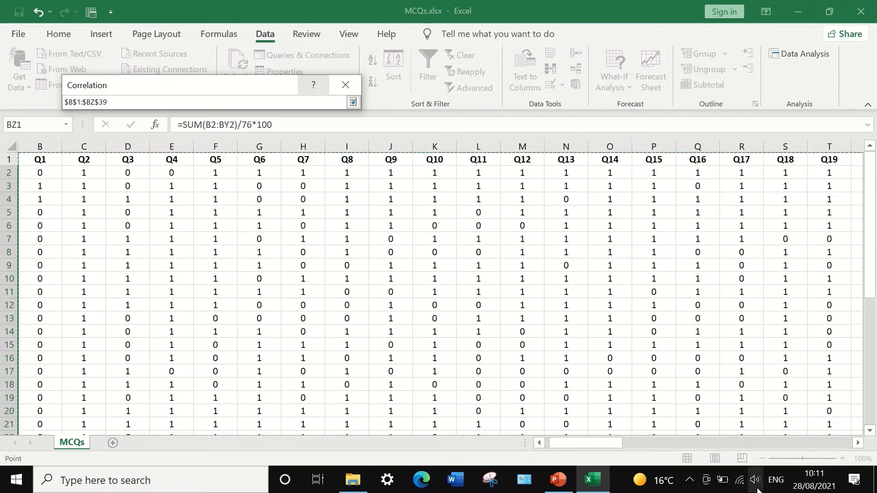
drag(577, 446, 665, 413)
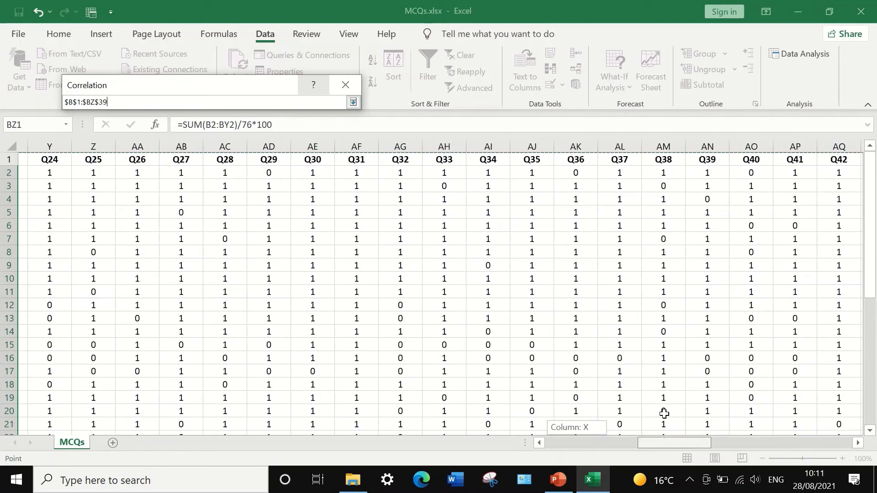
click(352, 100)
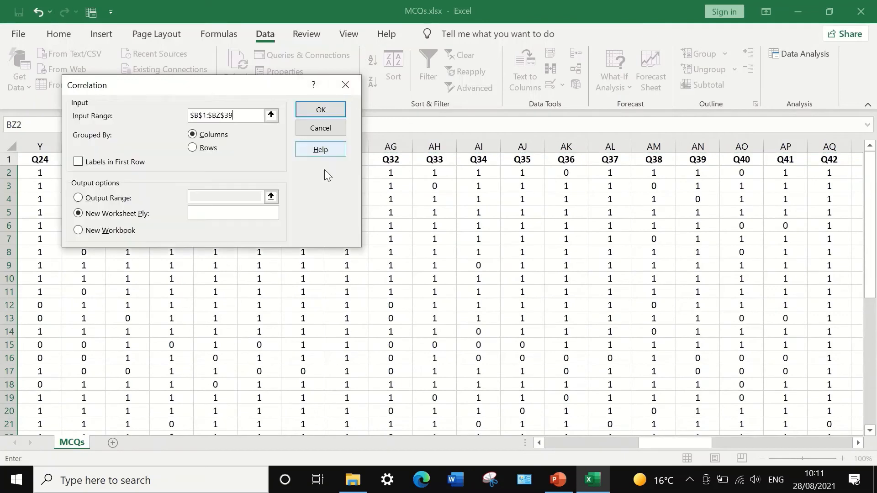
click(78, 163)
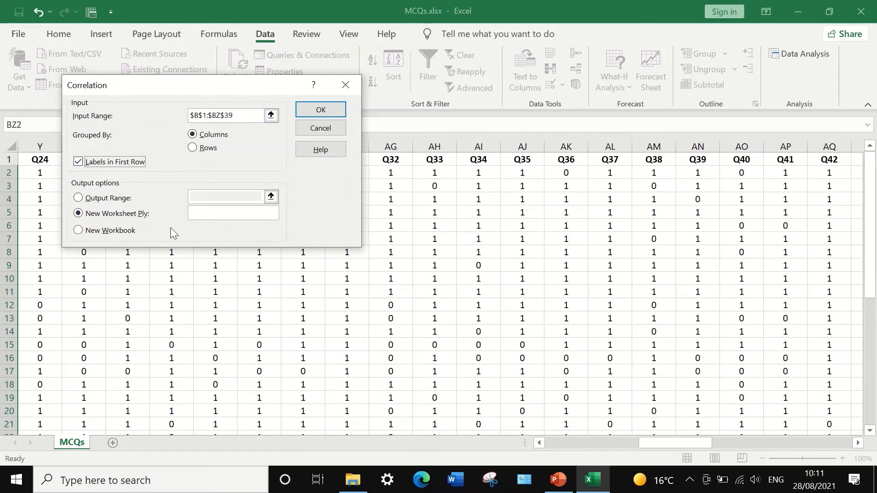
click(321, 110)
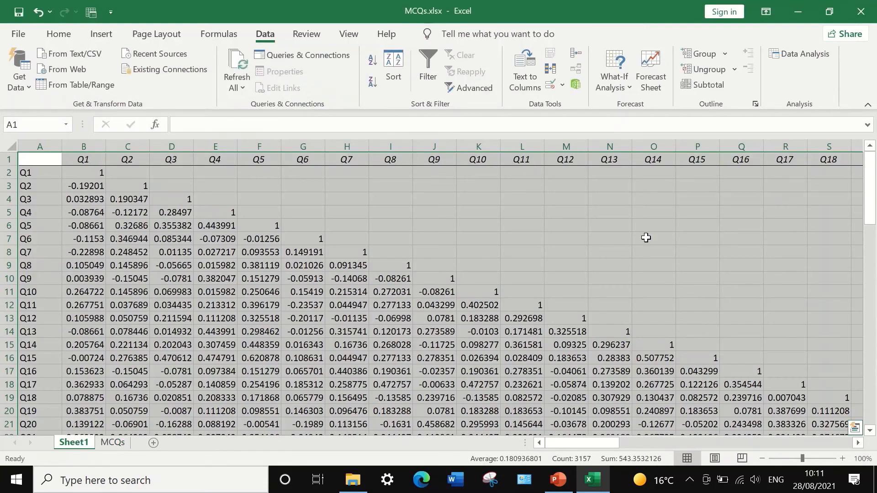
- Examine the correlation matrix on Sheet1 from the Q1 row down to the Total Score row
scroll(648, 242, down, 3)
scroll(652, 248, down, 7)
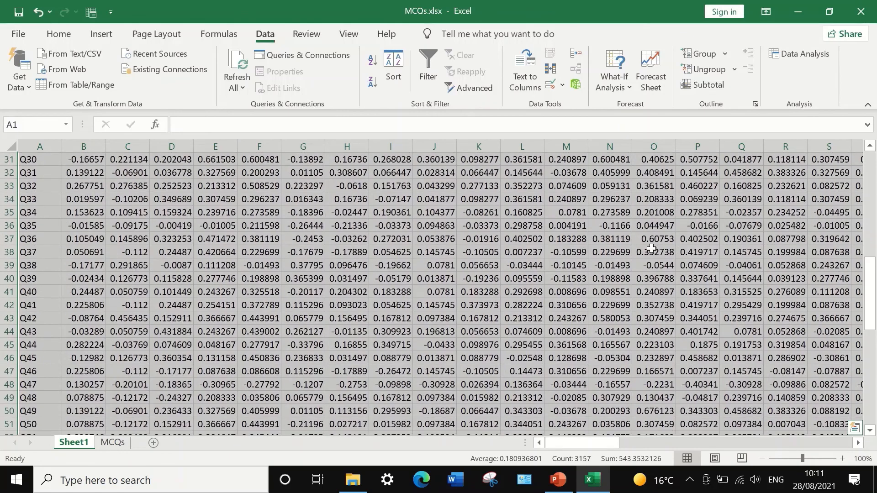
scroll(652, 248, down, 10)
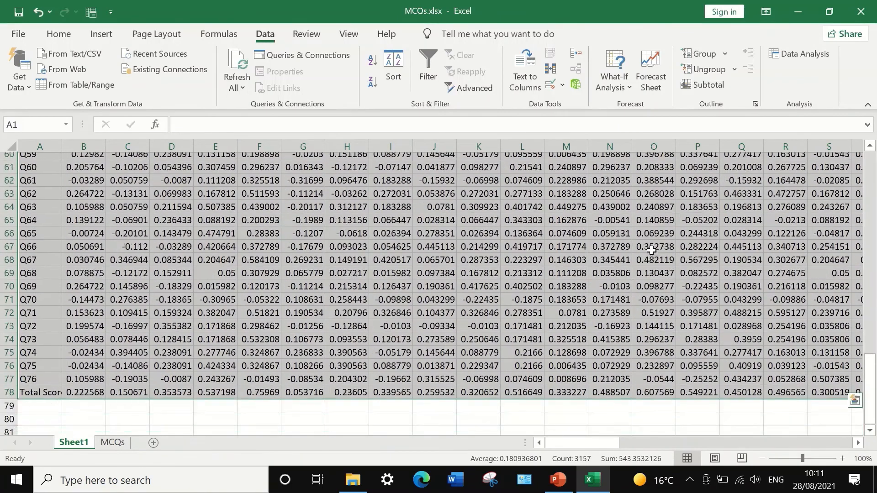
scroll(652, 250, up, 20)
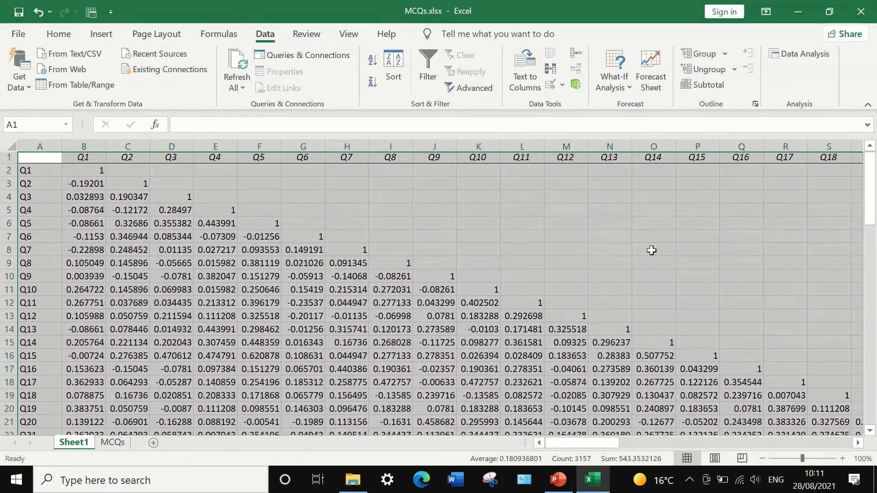
scroll(151, 279, down, 4)
scroll(85, 196, up, 4)
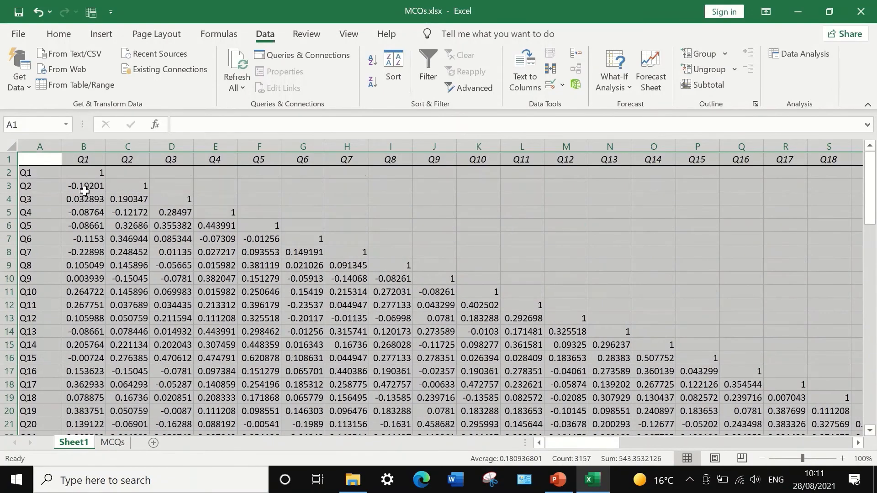
scroll(89, 215, down, 7)
scroll(94, 233, down, 14)
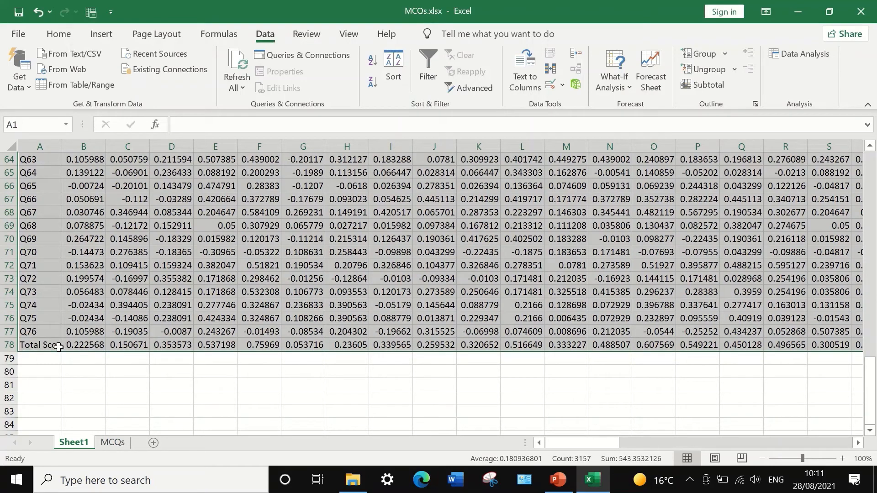
scroll(130, 341, up, 13)
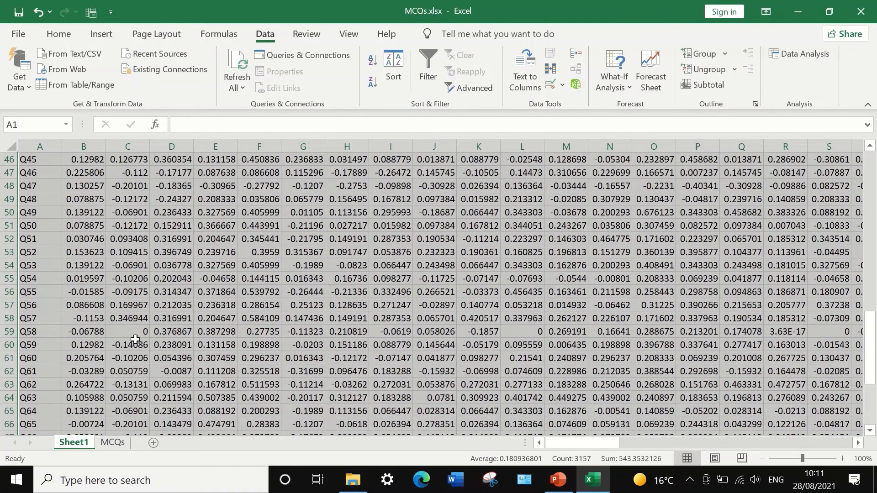
scroll(130, 330, up, 8)
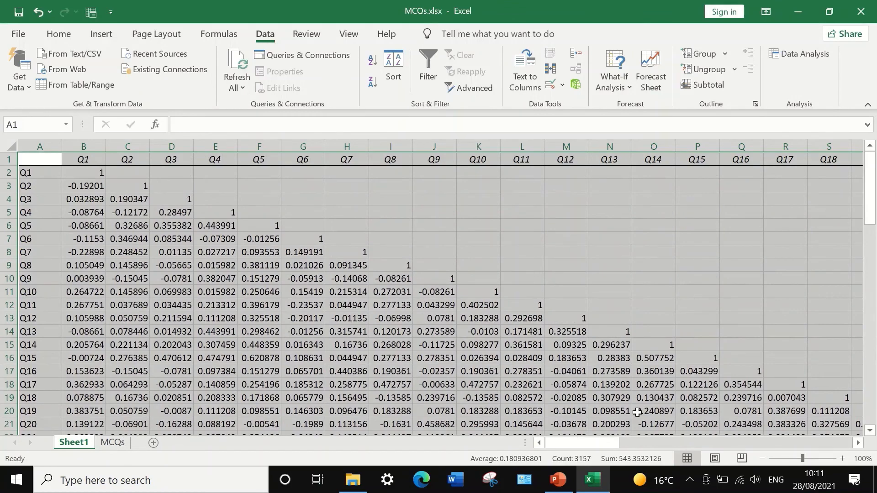
scroll(534, 416, down, 4)
drag(594, 443, 541, 443)
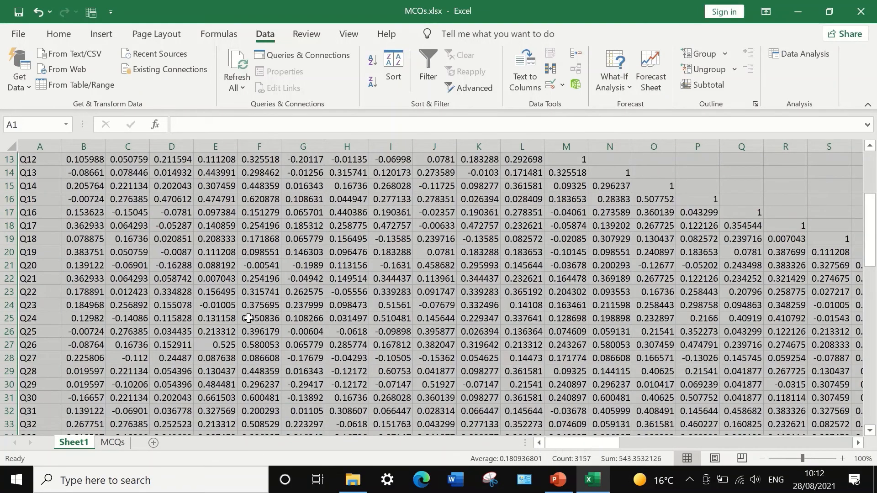
scroll(243, 328, down, 5)
scroll(243, 328, down, 20)
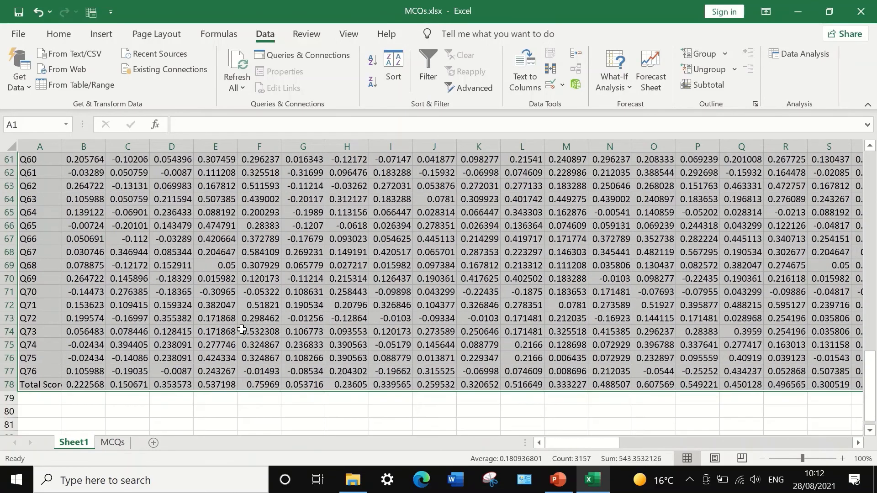
scroll(242, 329, up, 20)
scroll(242, 329, up, 15)
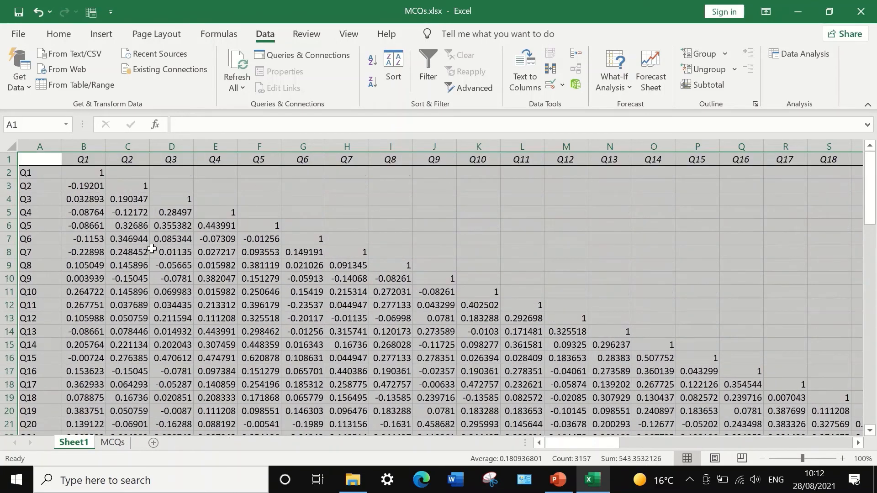
- Delete the inter-item correlation rows for Q1 to Q76, rows 2 to 77, keeping the header and Total Score rows
click(4, 174)
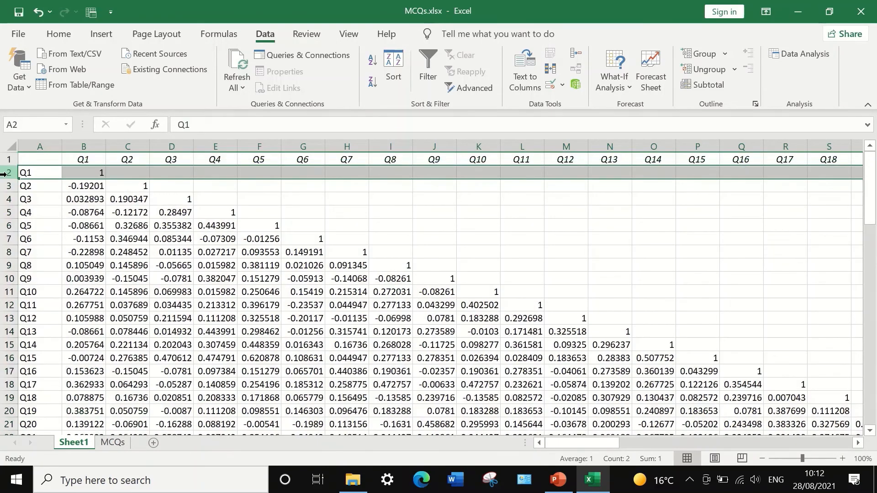
scroll(8, 180, down, 16)
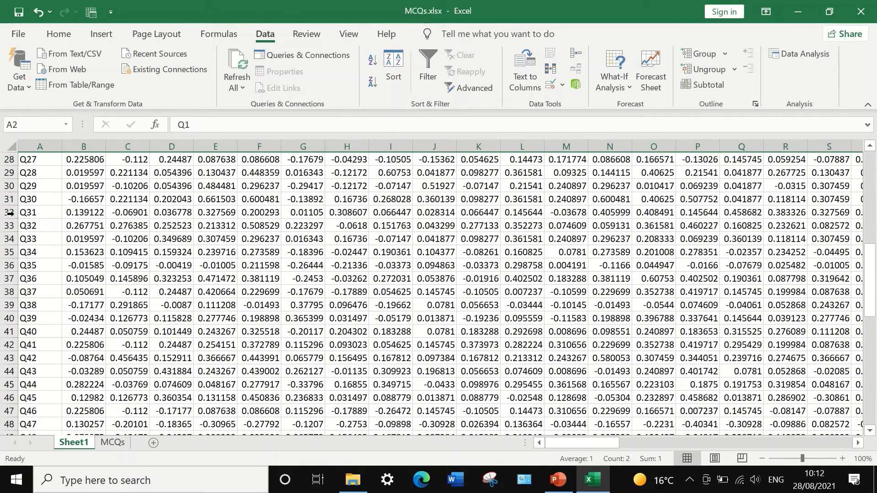
scroll(21, 272, down, 6)
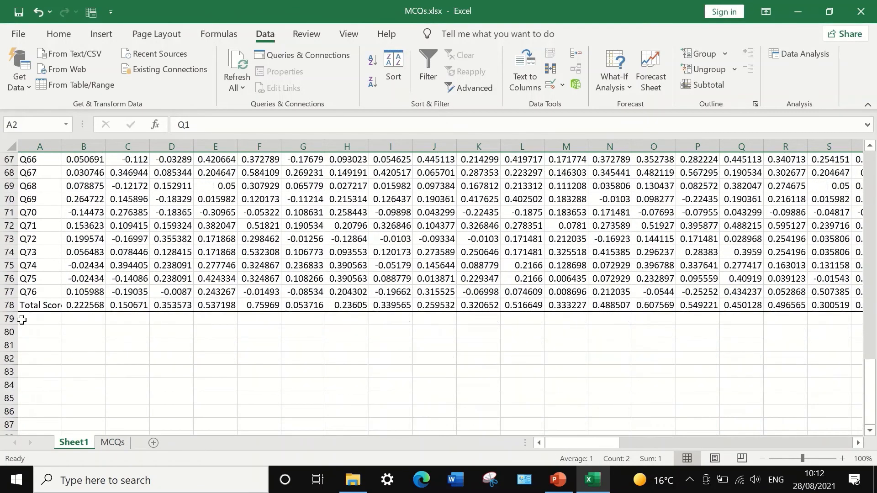
shift+click(3, 292)
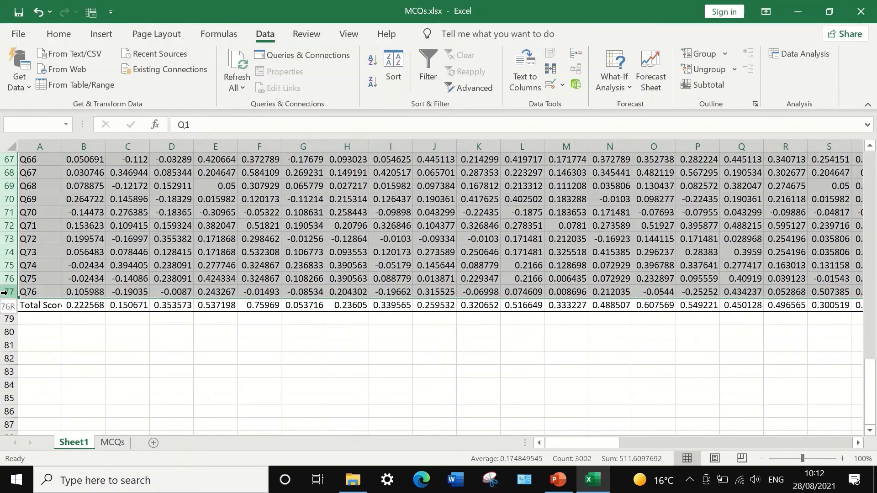
right_click(194, 213)
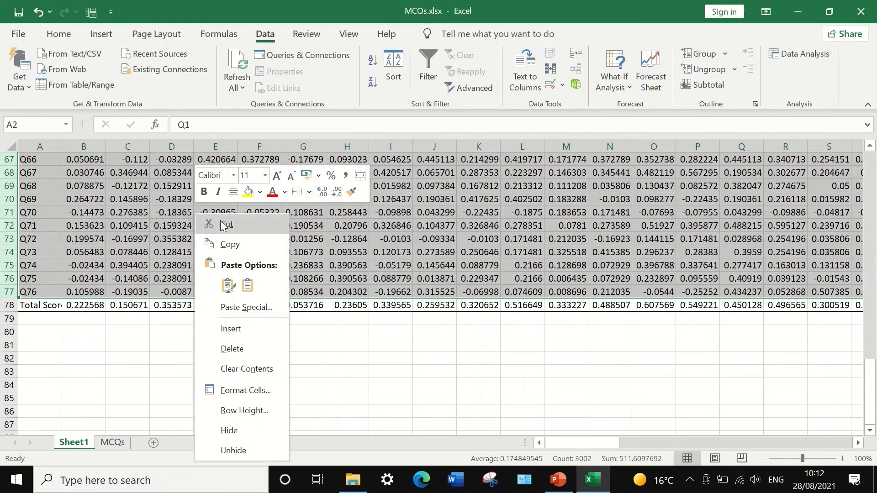
click(232, 349)
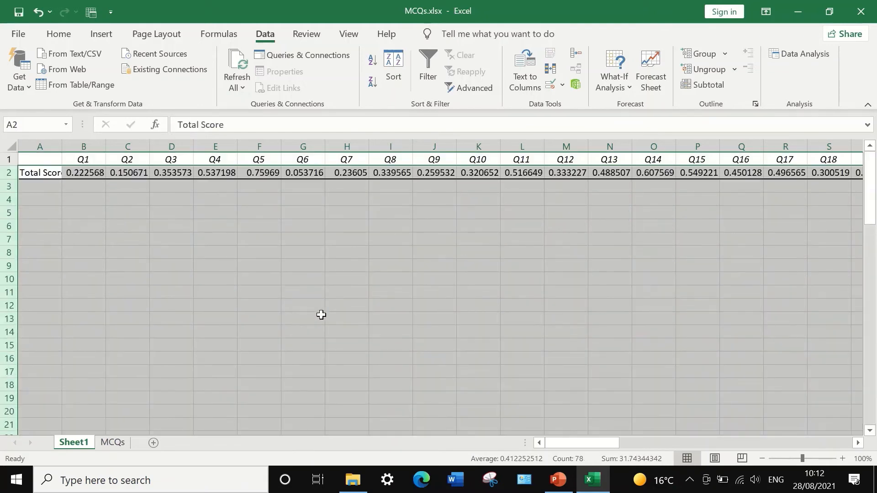
click(434, 264)
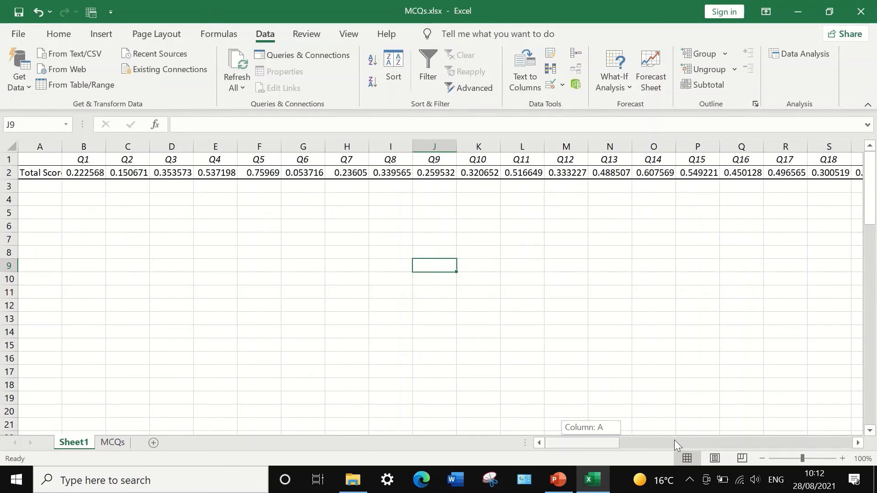
- Format the Total Score correlation row (row 2) as Number with 3 decimal places
drag(674, 440, 845, 440)
drag(519, 431, 525, 440)
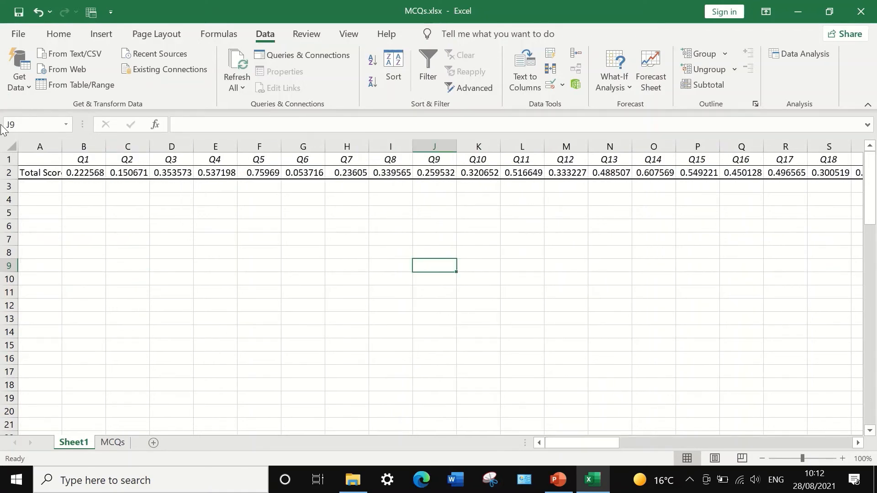
click(7, 174)
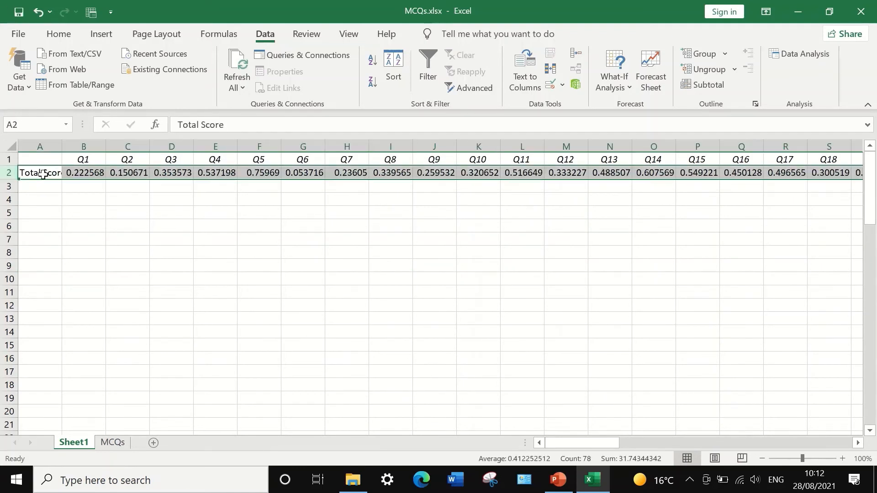
right_click(96, 173)
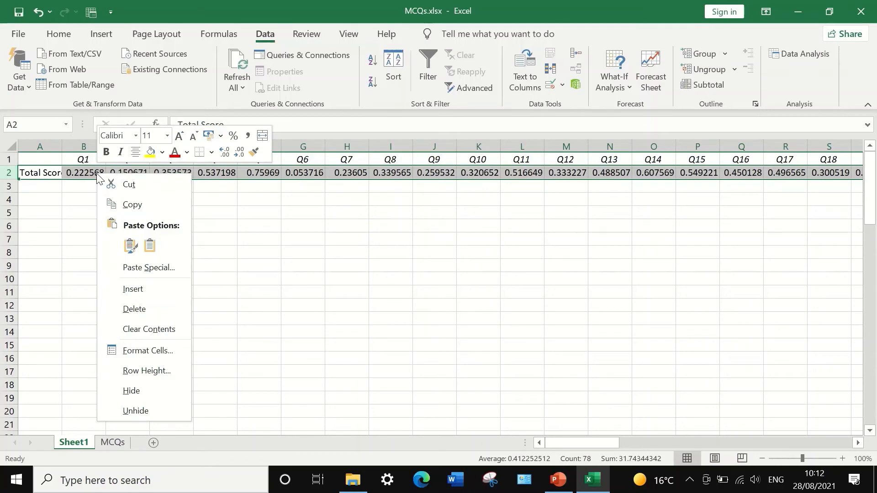
click(135, 348)
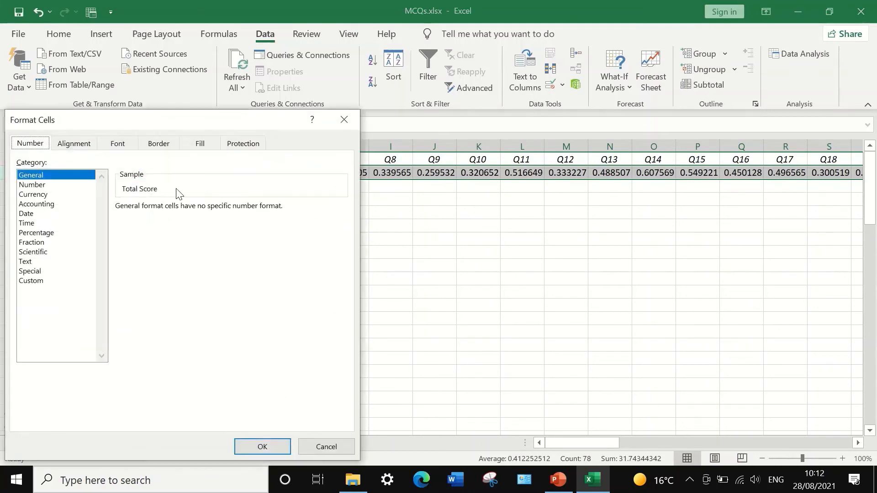
click(32, 185)
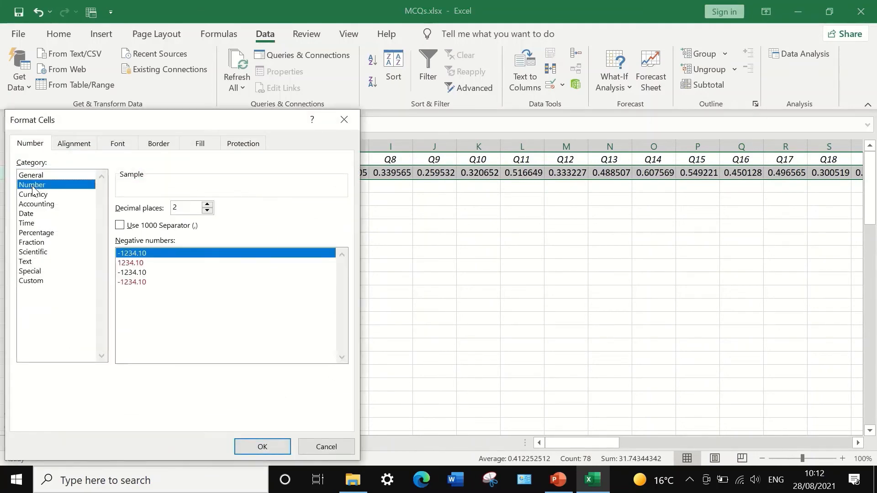
click(208, 205)
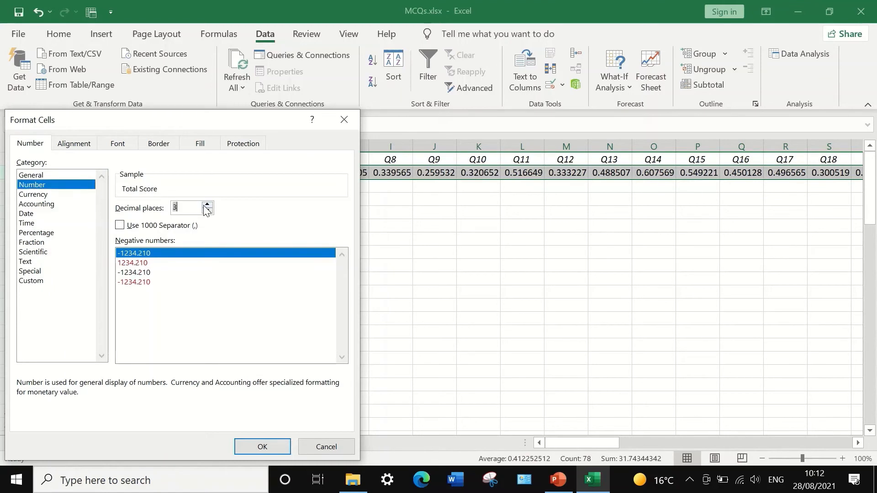
click(255, 441)
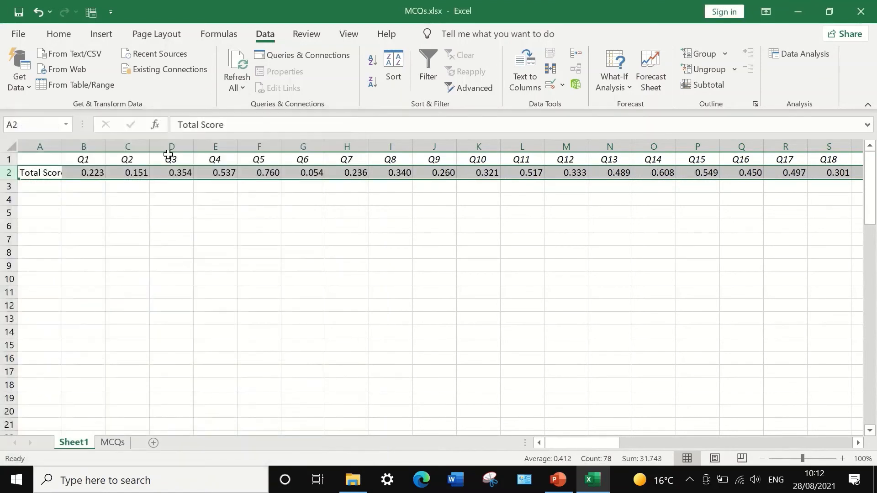
- Delete the Total Score column BZ, keeping only the Q1 to Q76 correlations
click(85, 173)
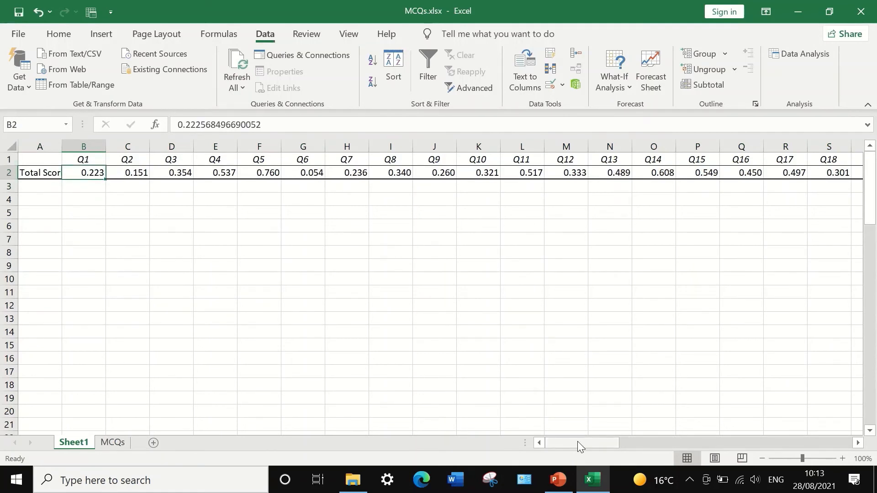
drag(577, 441, 828, 424)
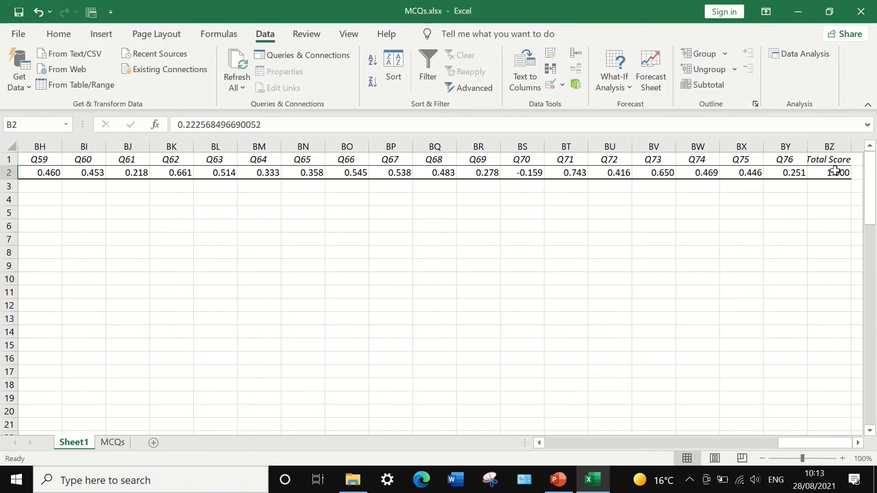
click(827, 145)
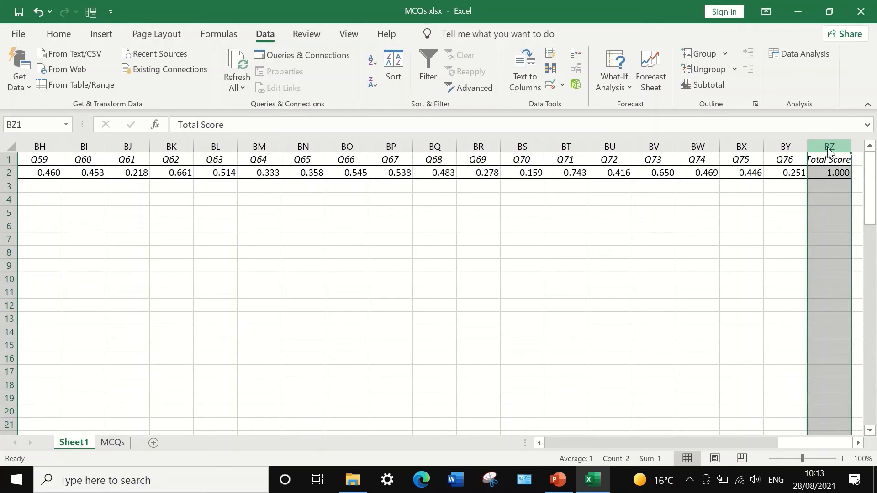
right_click(827, 147)
click(801, 281)
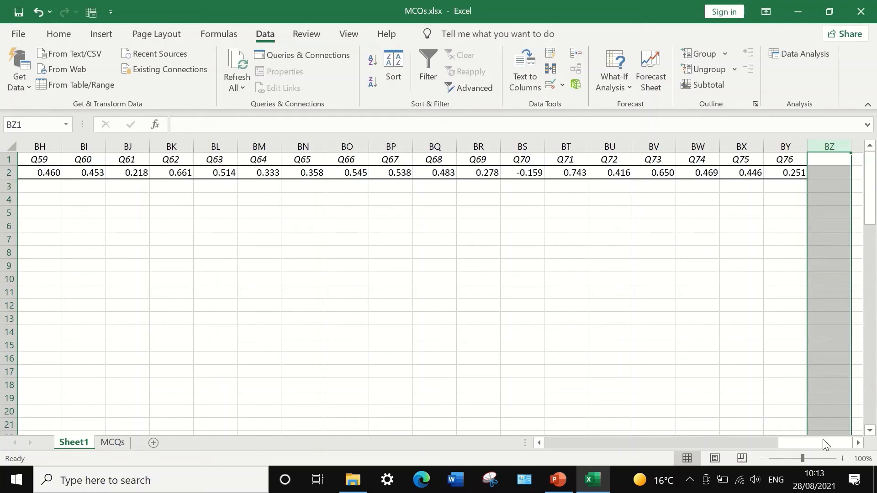
- Create a new conditional formatting rule for row 2 that uses the 3-Color Scale format style
drag(820, 442, 310, 305)
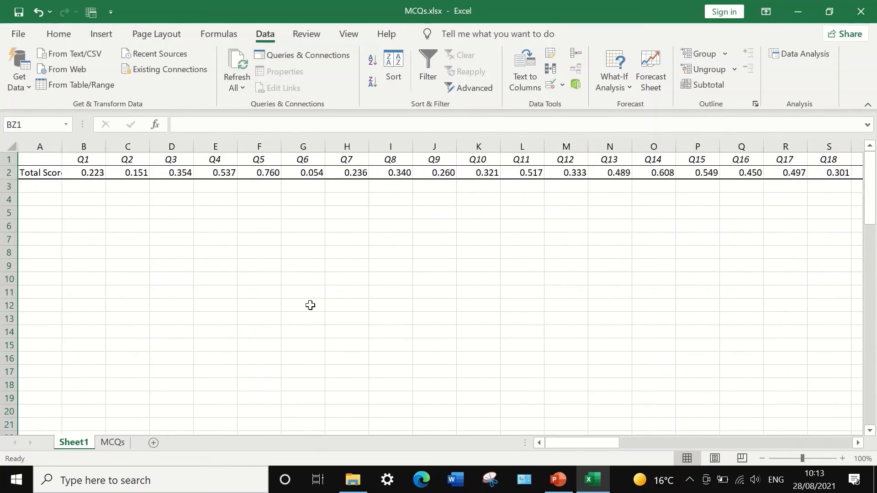
click(4, 172)
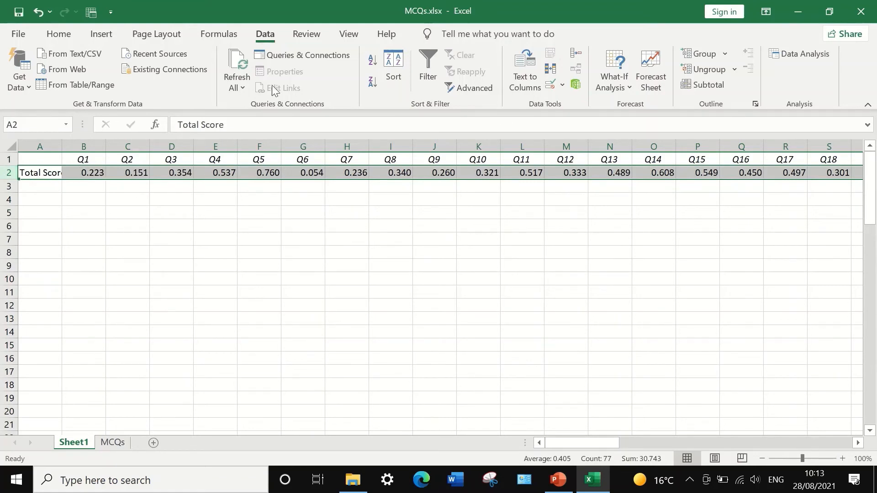
click(64, 36)
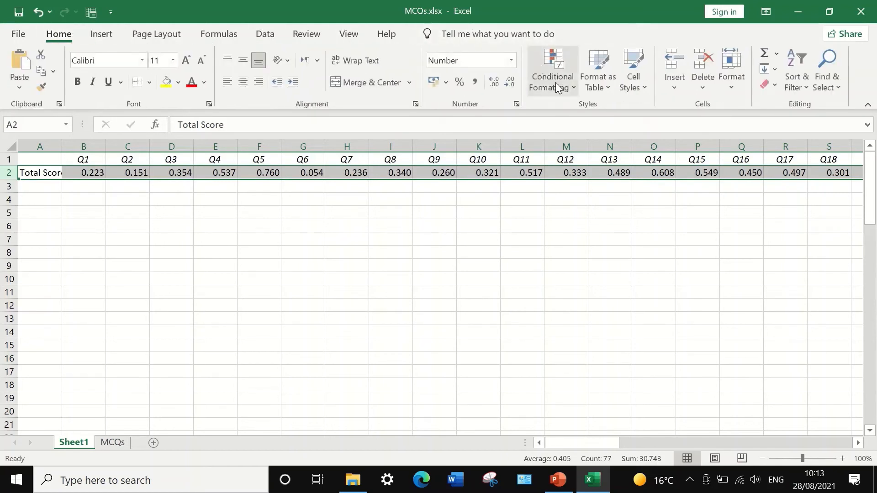
click(562, 90)
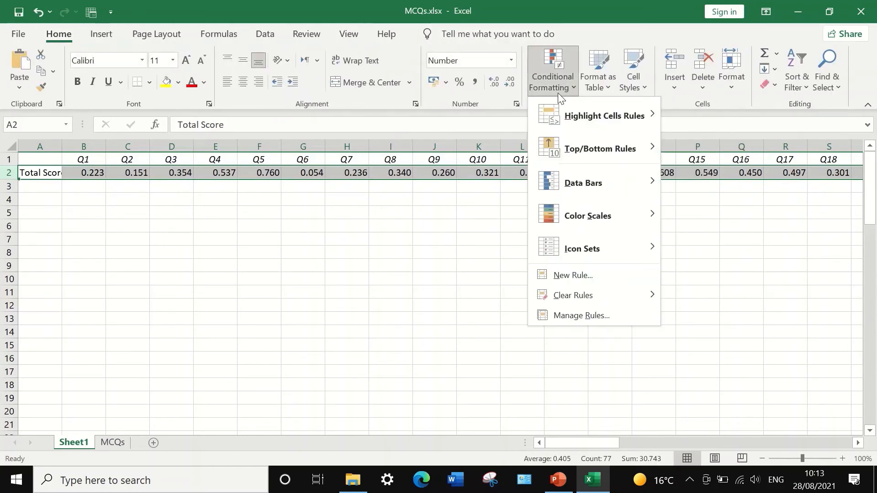
click(603, 274)
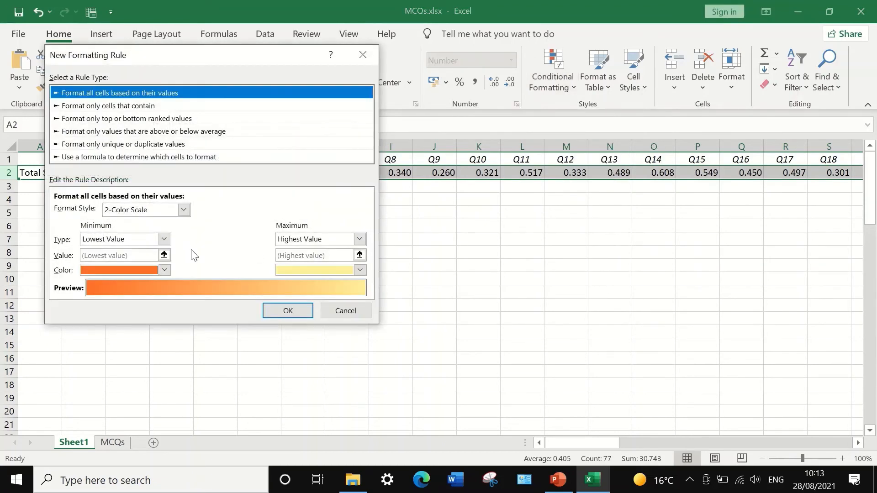
click(183, 210)
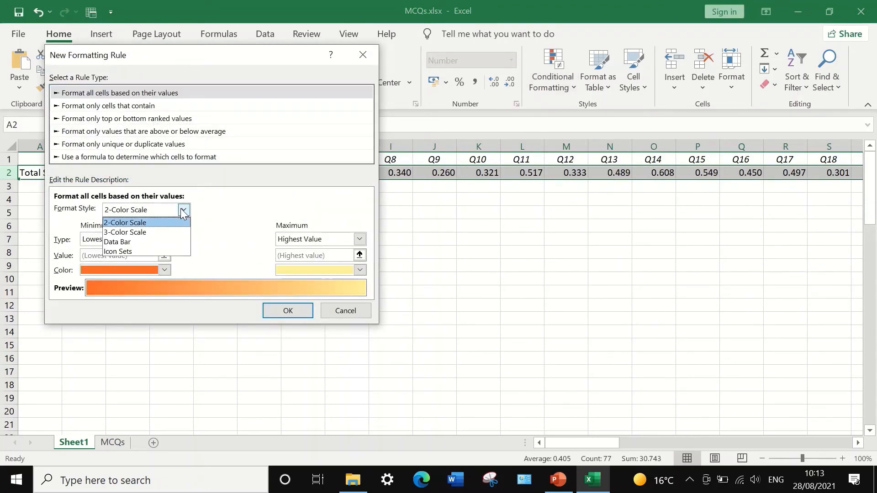
click(137, 232)
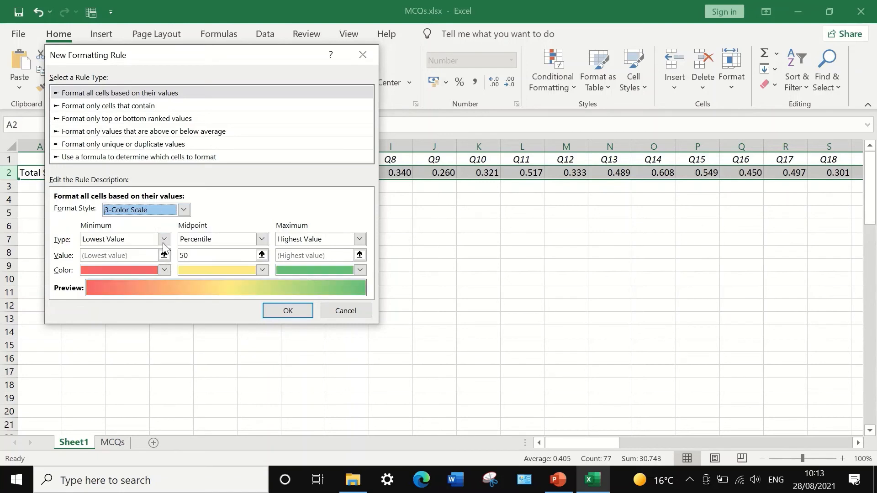
- Set the color scale's minimum, midpoint and maximum types to Number
click(164, 240)
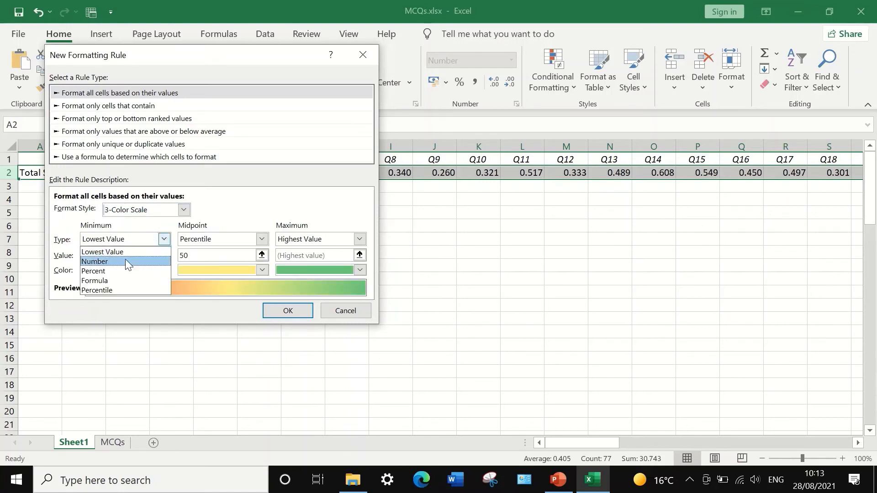
click(109, 262)
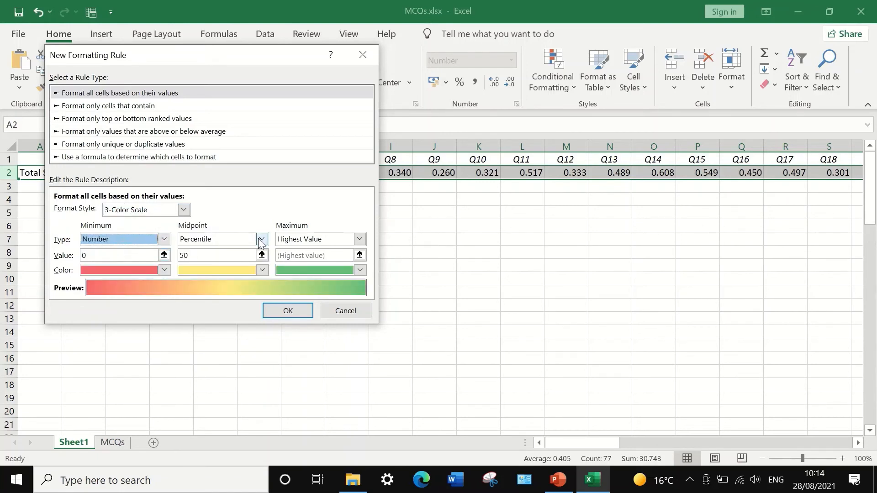
click(261, 239)
key(Up)
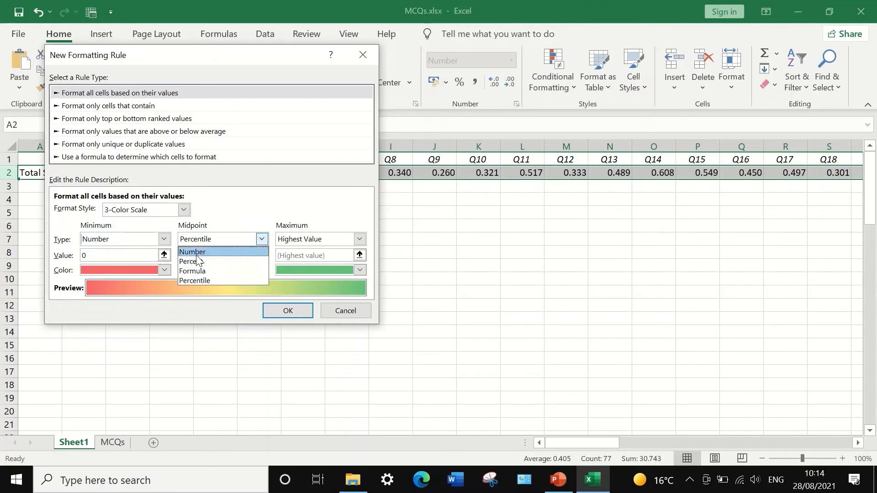
key(Return)
click(359, 239)
key(Down)
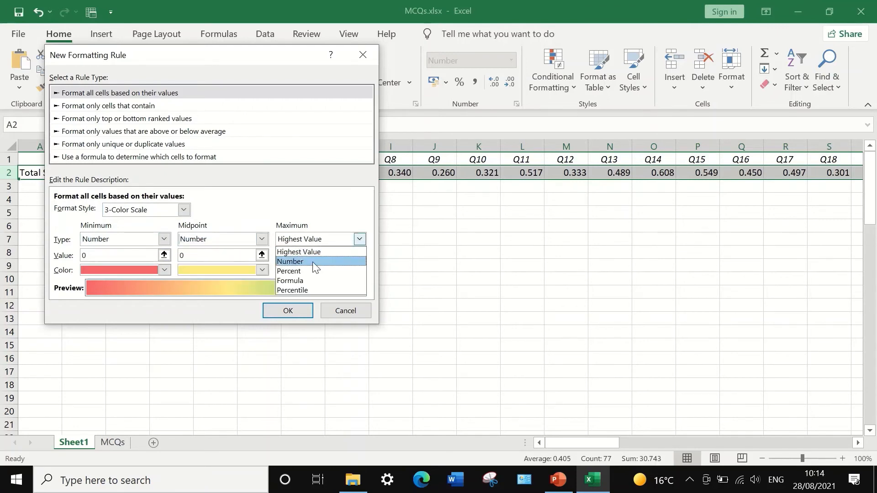
key(Return)
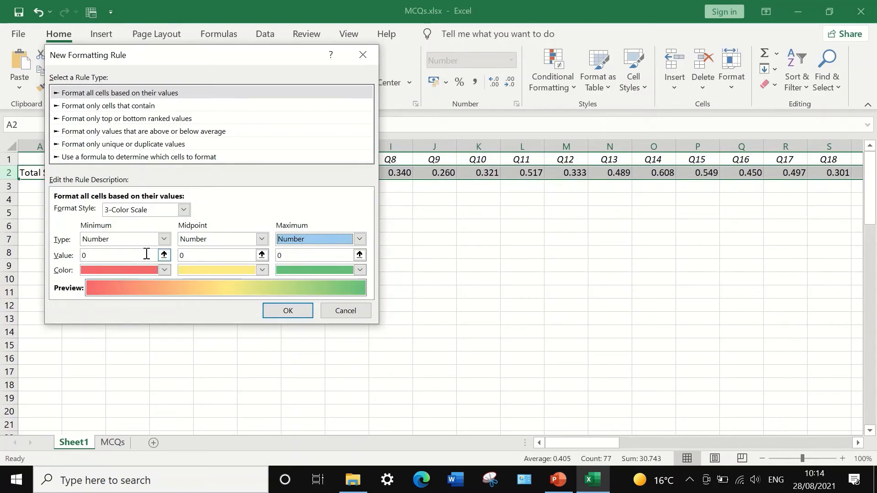
- Set the color scale's minimum value to -1 and its maximum value to 1
click(89, 254)
key(BackSpace)
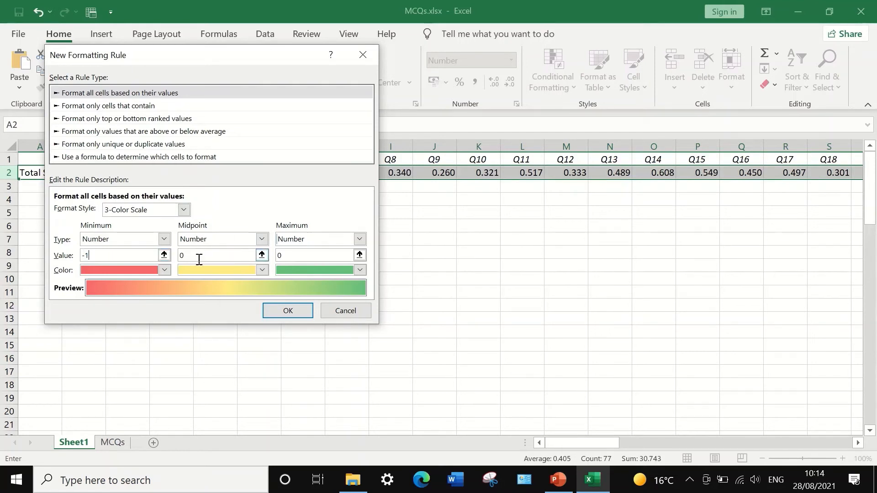
click(360, 254)
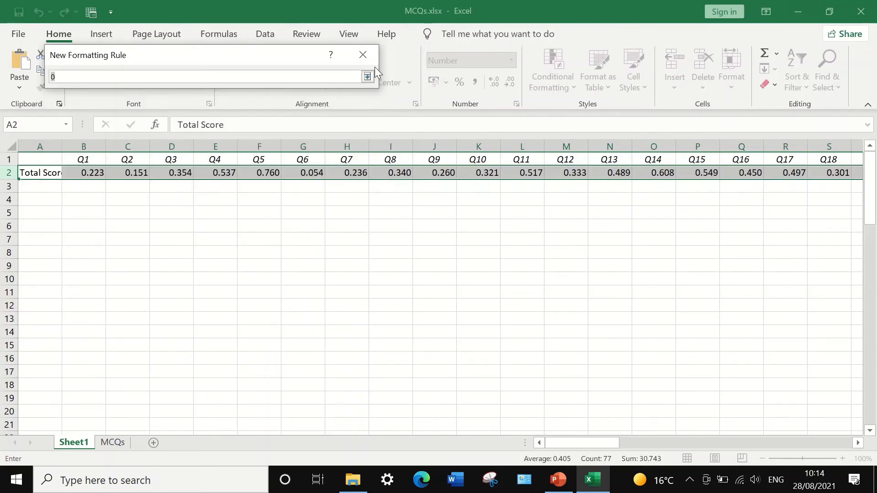
click(367, 76)
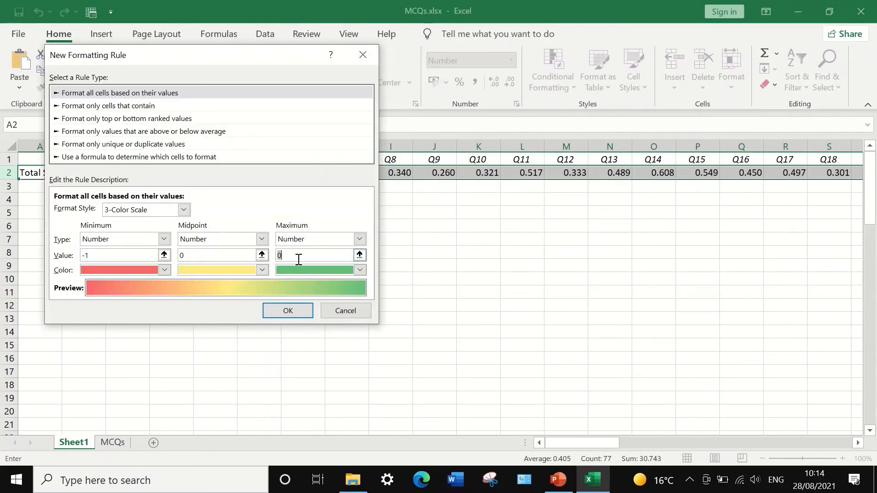
text(1)
- Color the scale red at the minimum, white at the midpoint and green at the maximum, and apply the rule to row 2
click(164, 269)
click(98, 397)
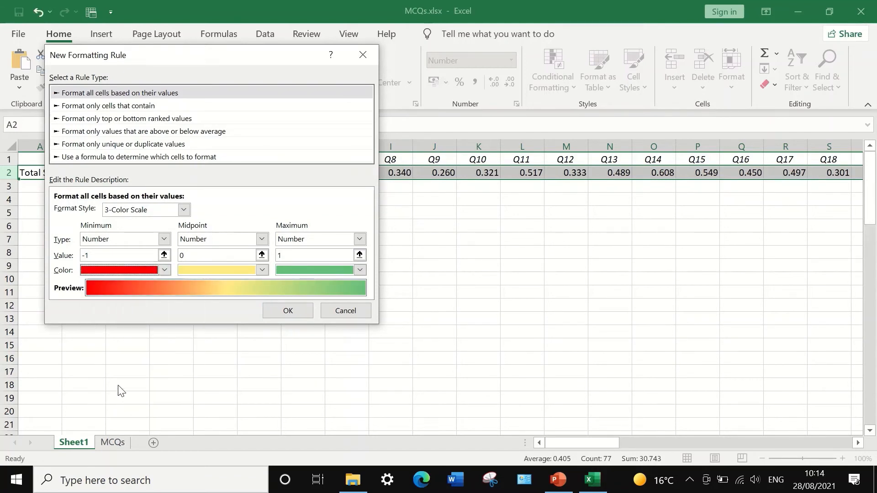
click(261, 270)
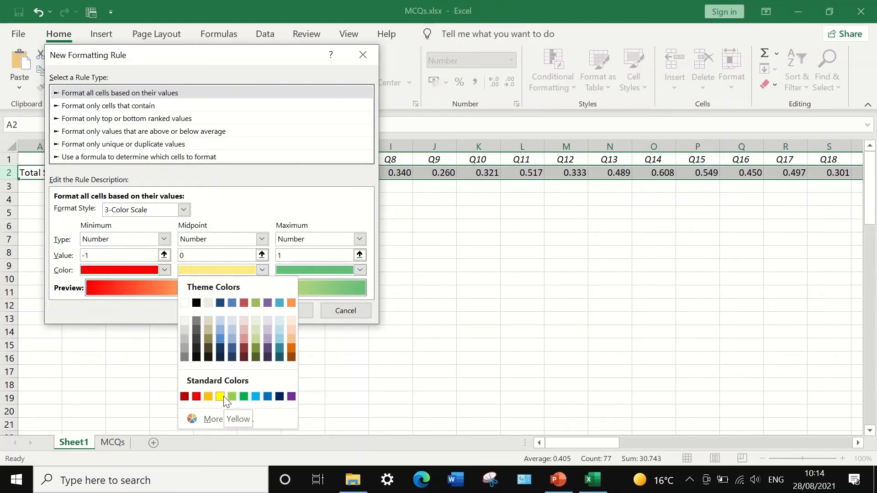
click(184, 302)
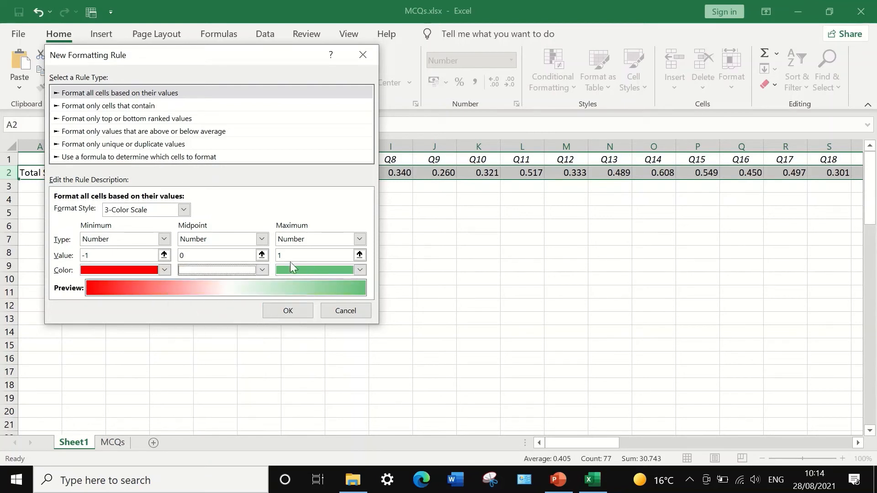
click(360, 270)
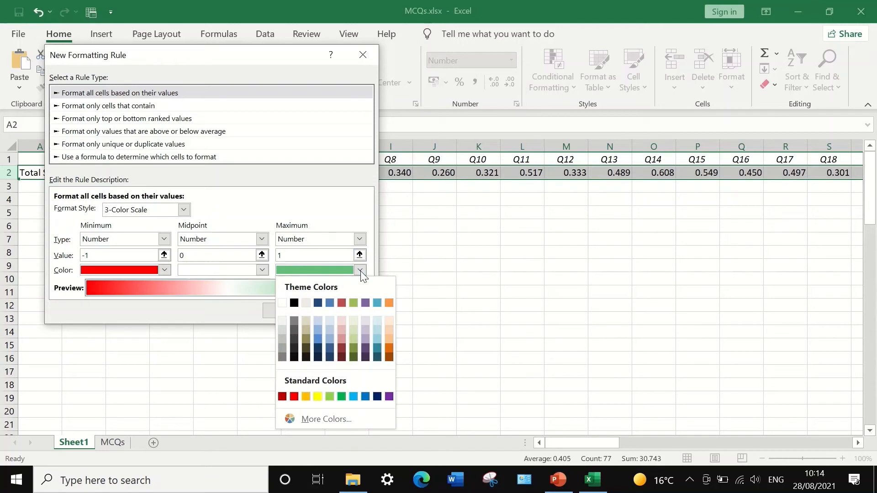
click(342, 397)
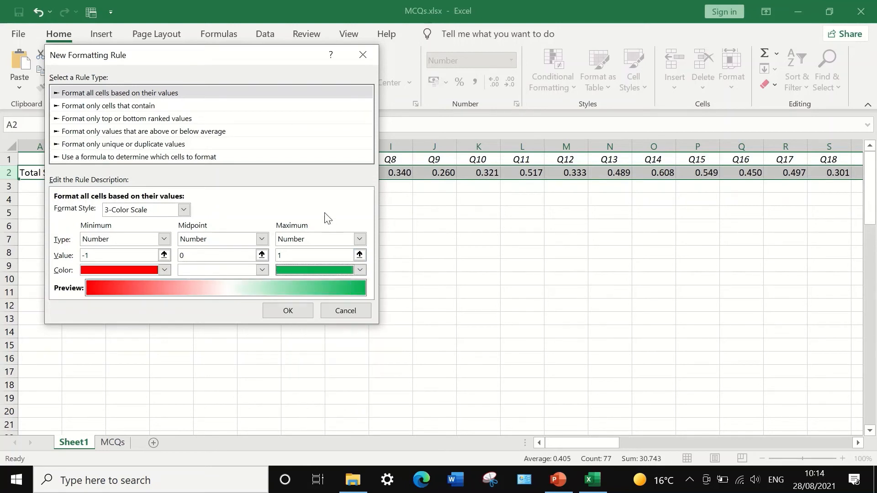
click(292, 311)
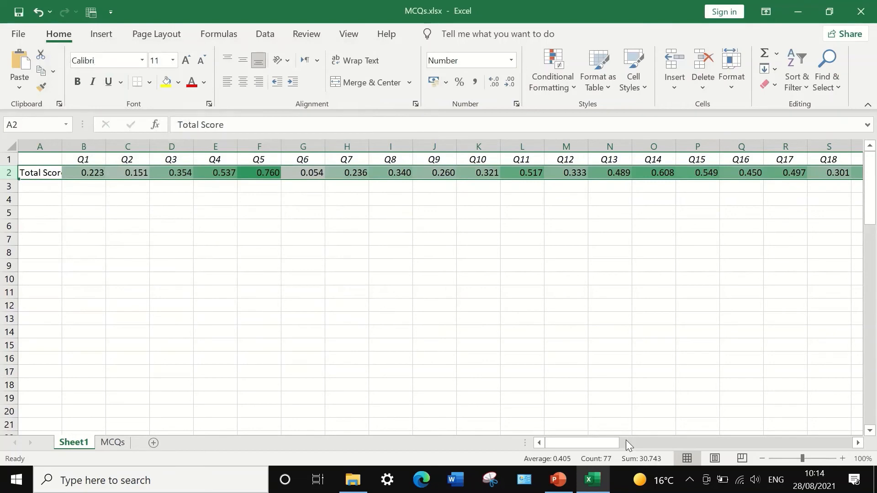
- Examine the color-coded item correlations along row 2 for weak or negative values
drag(593, 444, 192, 344)
drag(593, 443, 547, 428)
drag(593, 446, 652, 441)
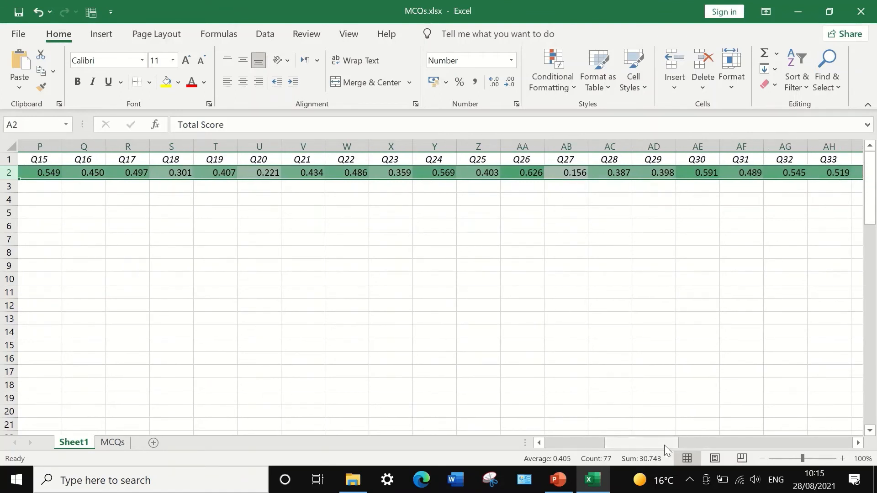
drag(664, 444, 561, 427)
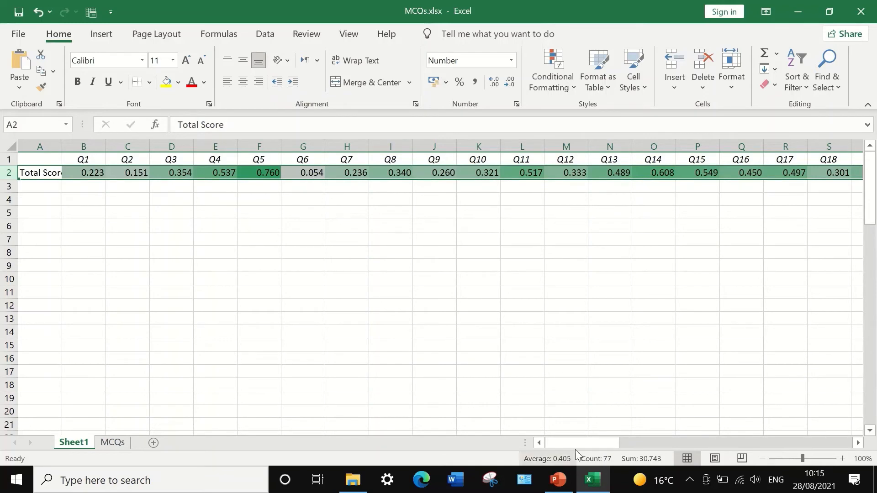
drag(583, 440, 738, 436)
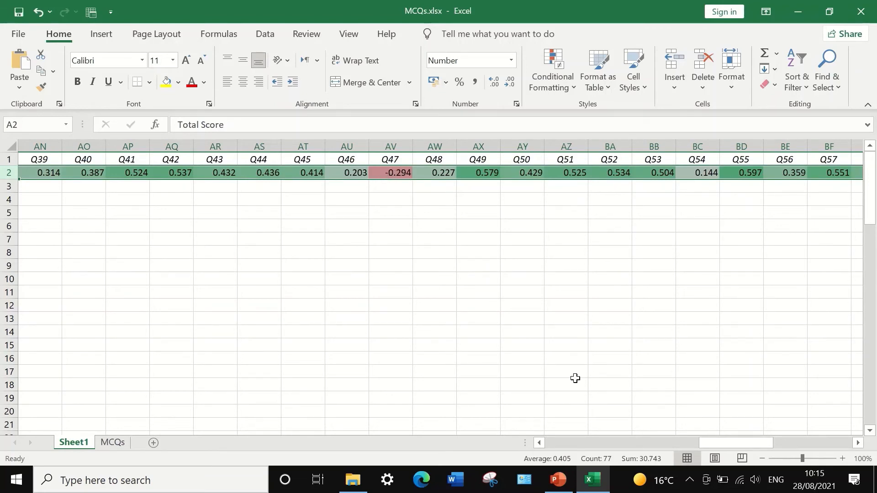
- Replace the row label in cell A2 with "Pt. Biserial" and make it bold
drag(720, 442, 559, 429)
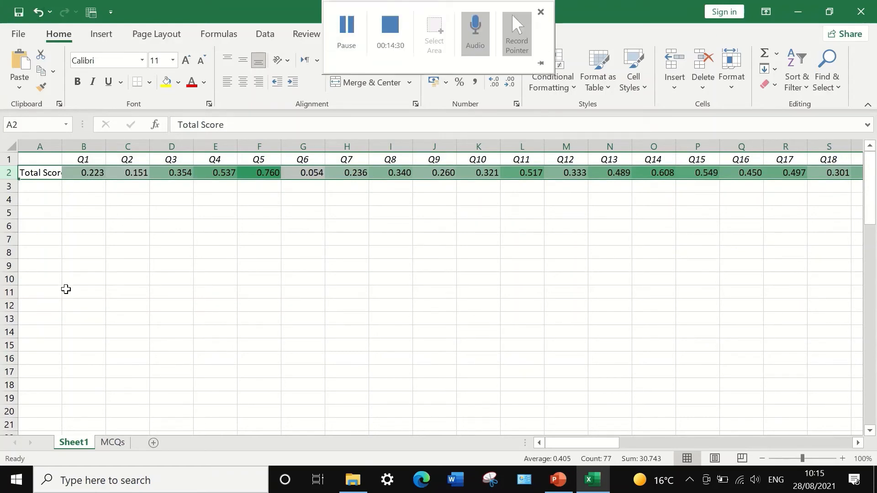
click(45, 174)
drag(45, 173, 54, 172)
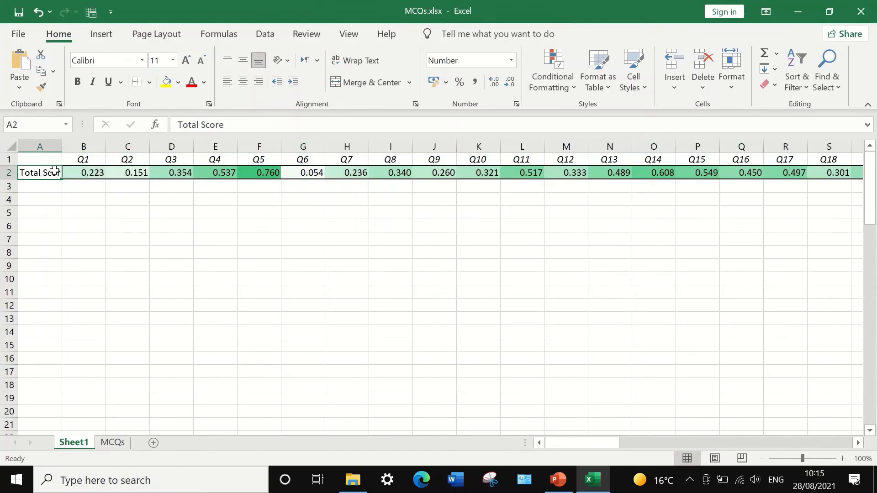
text(Pt.)
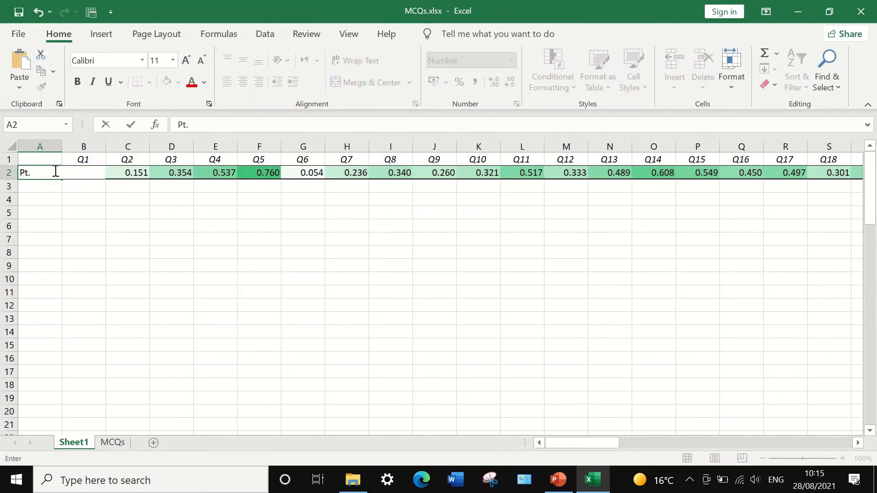
text( Biserial)
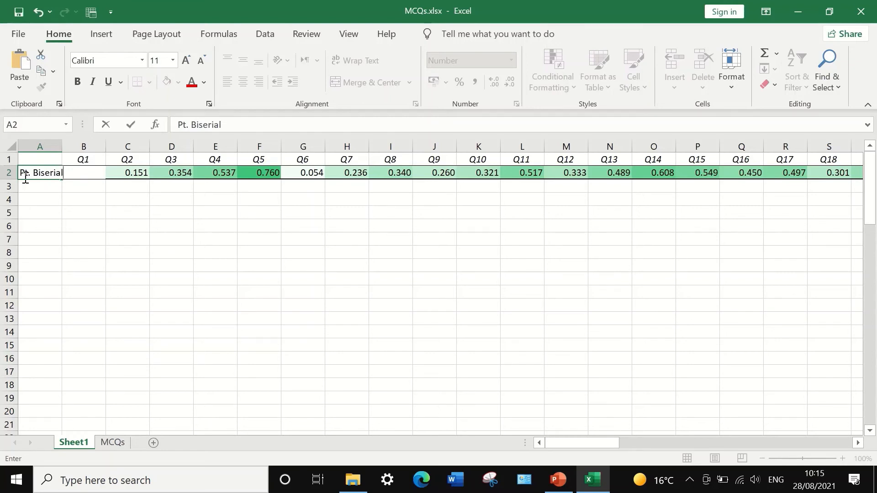
click(39, 173)
drag(229, 129, 134, 118)
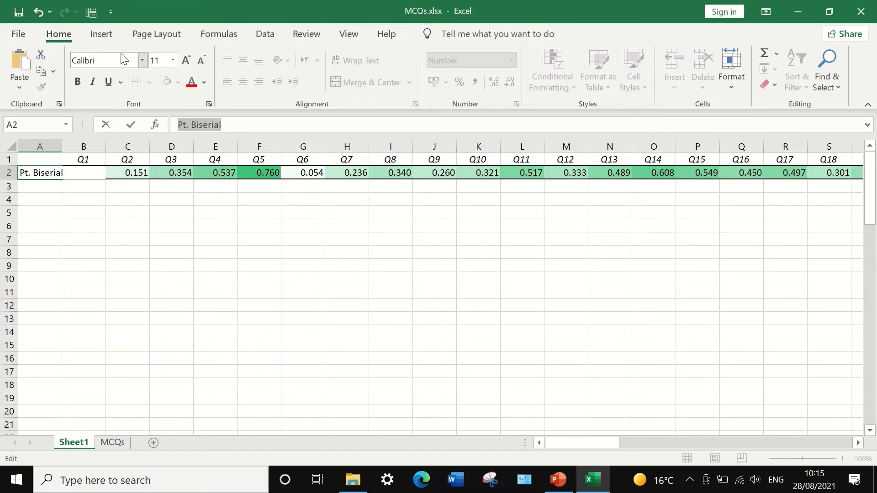
click(78, 82)
click(80, 215)
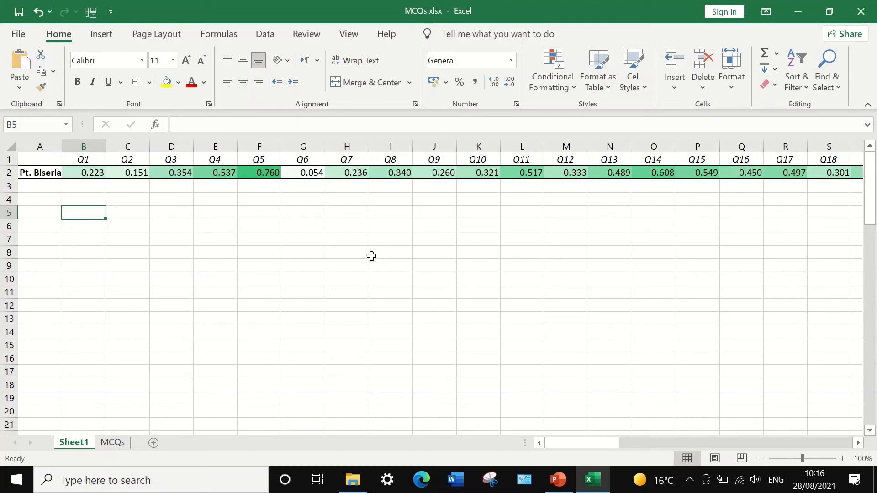
- Examine the color-coded point-biserial values across row 2 from Q1 to Q73 for weak, negative and strong items
click(309, 173)
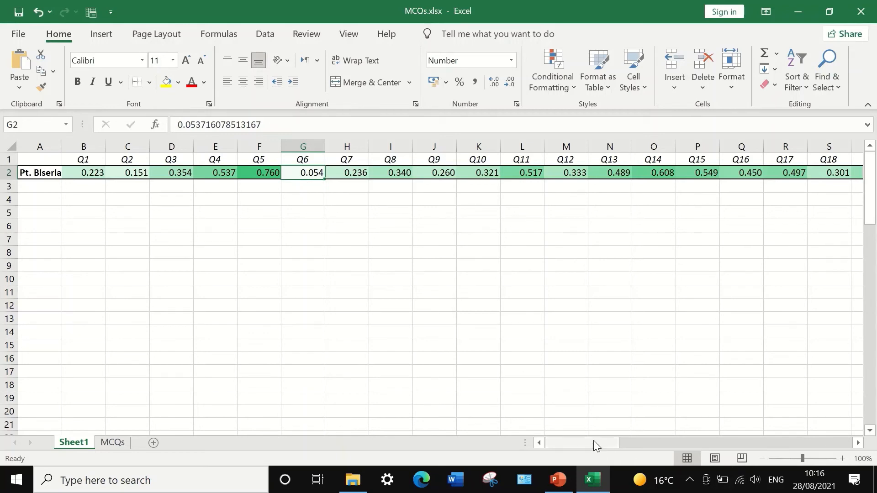
drag(593, 441, 728, 428)
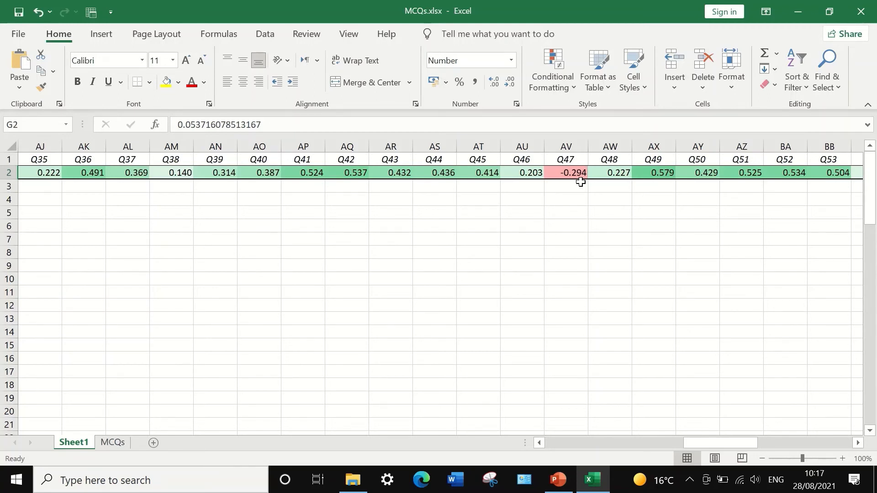
drag(733, 444, 797, 436)
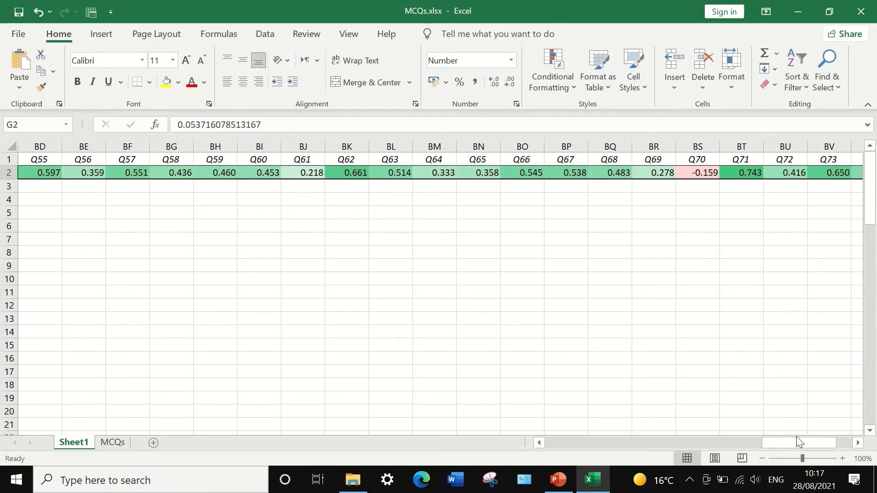
drag(813, 442, 712, 439)
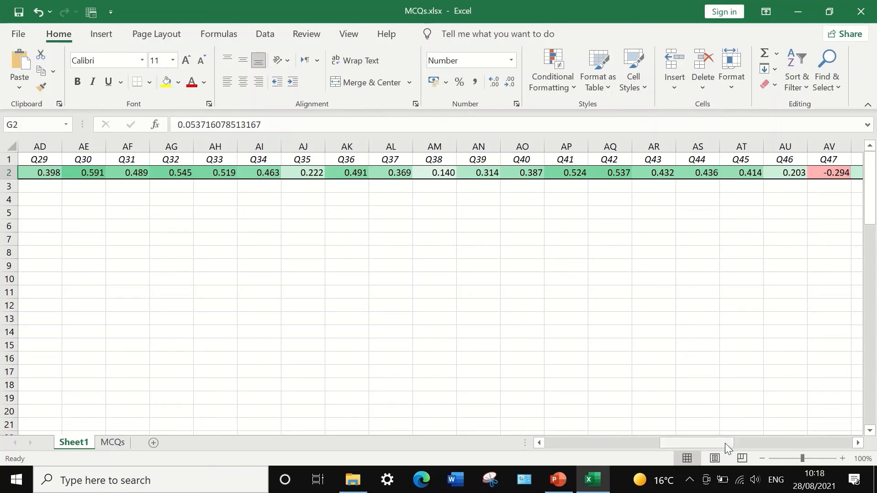
drag(723, 442, 545, 443)
click(78, 208)
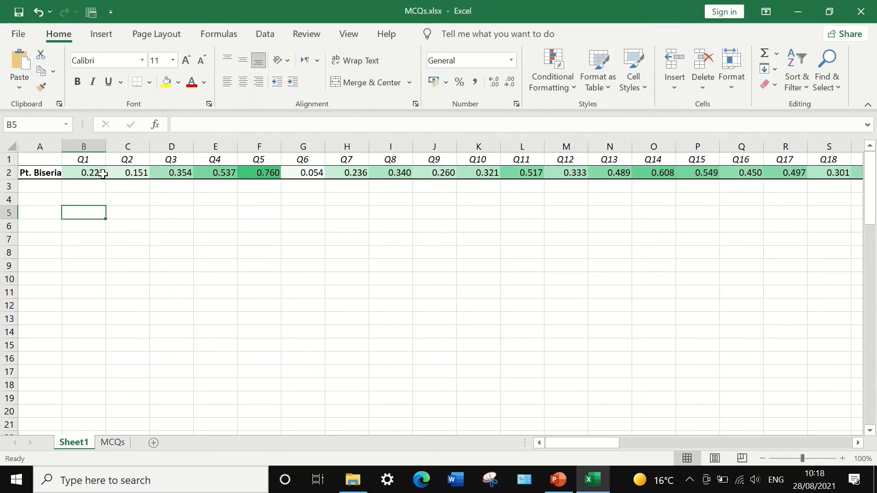
click(263, 186)
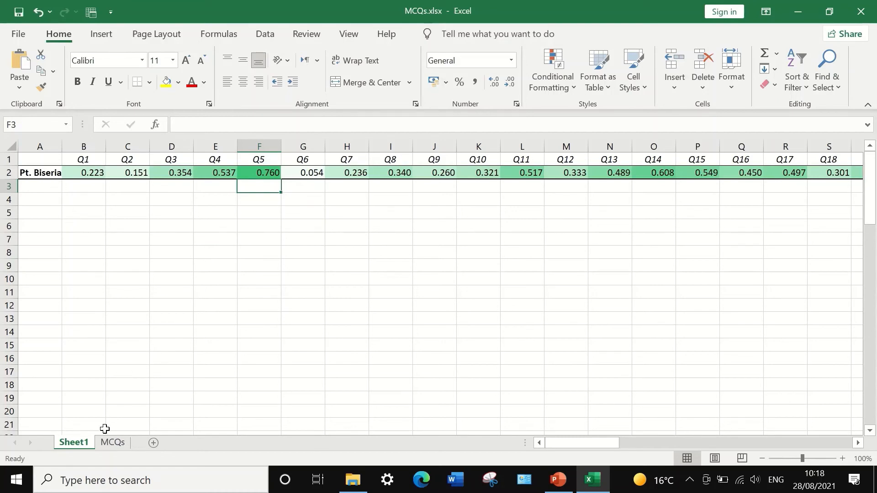
- Review the students' item responses on the MCQs sheet, then return to the correlations on Sheet1
click(112, 442)
scroll(179, 346, down, 11)
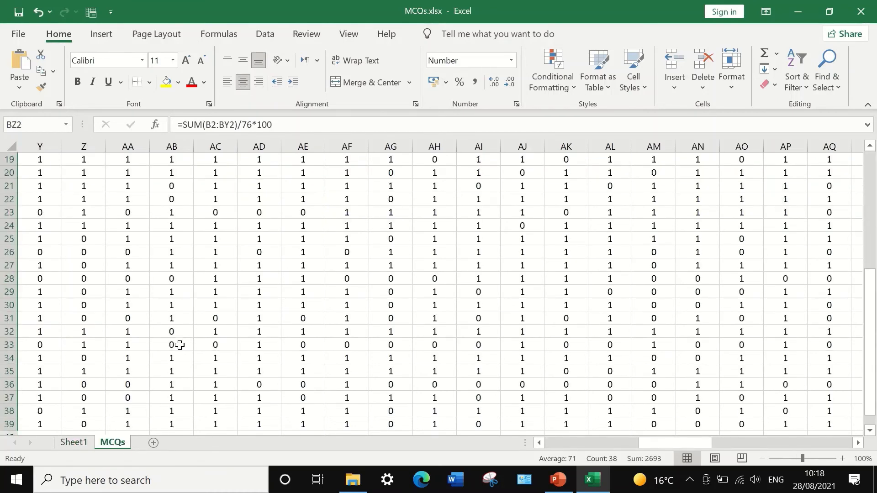
scroll(178, 347, up, 5)
scroll(359, 215, up, 6)
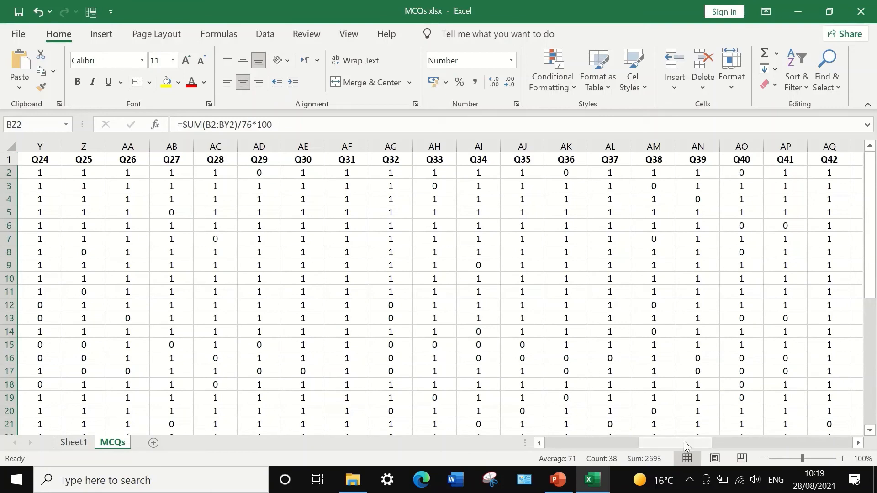
drag(683, 440, 552, 440)
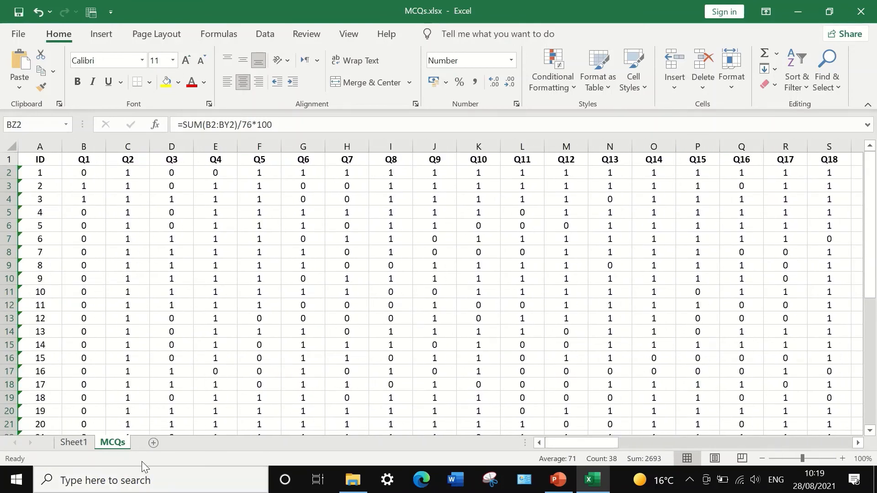
click(73, 442)
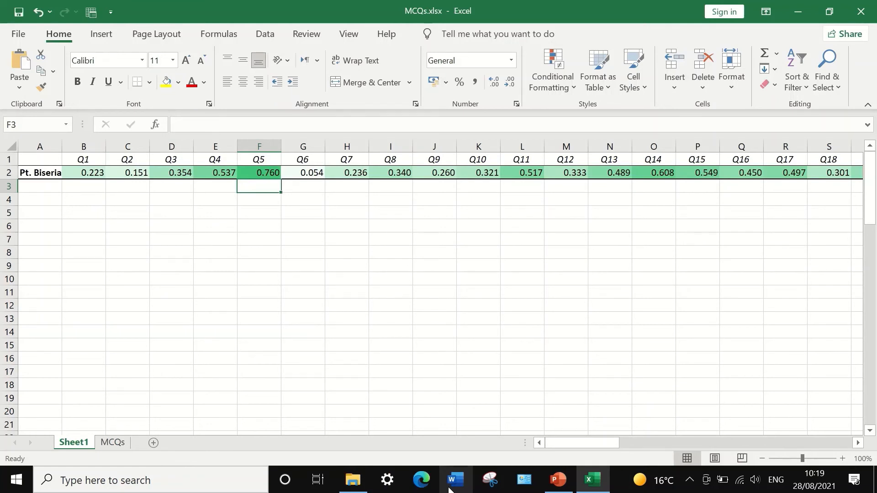
mouse_move(587, 487)
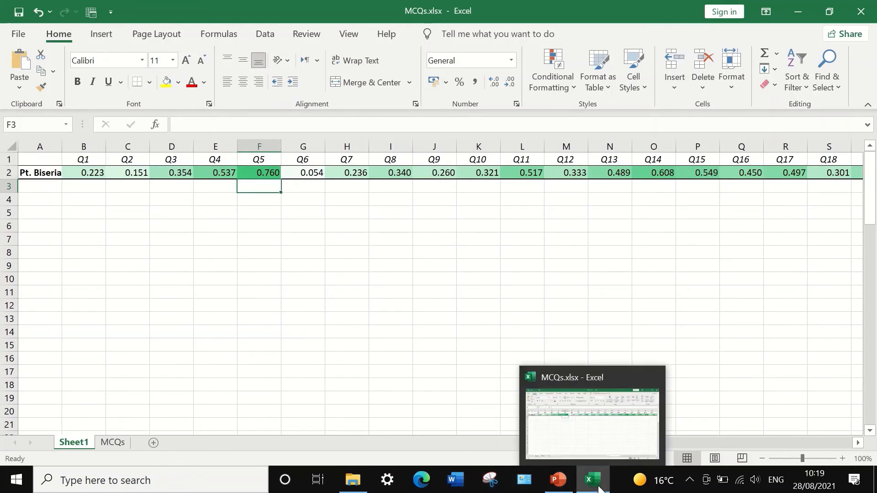
- Start a Regression from the Data Analysis tools for the data on the MCQs sheet
click(112, 442)
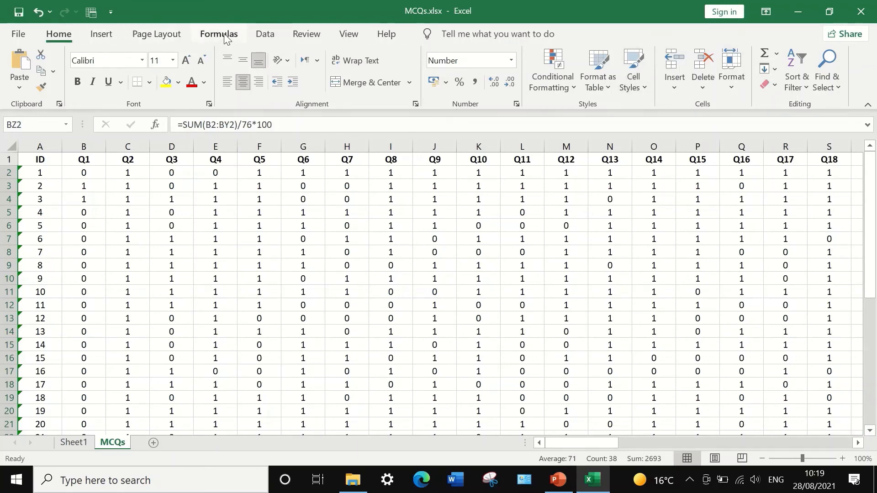
click(264, 36)
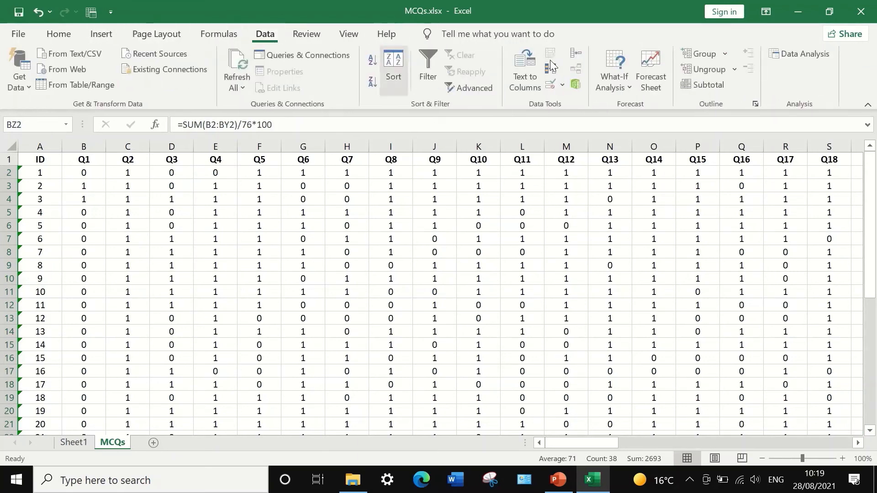
click(799, 53)
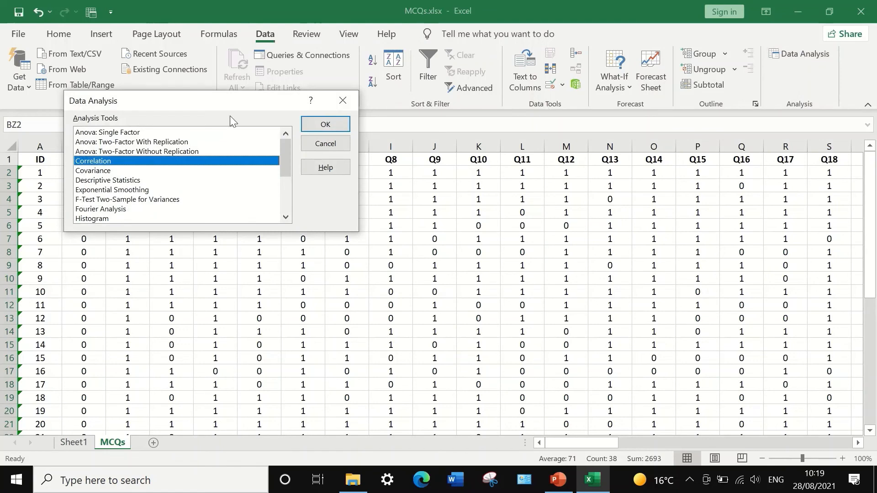
drag(285, 158, 282, 177)
scroll(117, 195, down, 1)
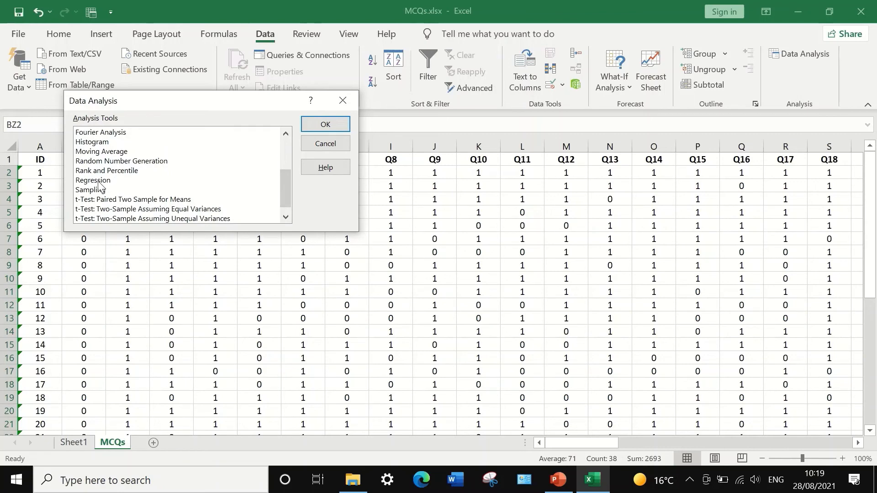
click(98, 181)
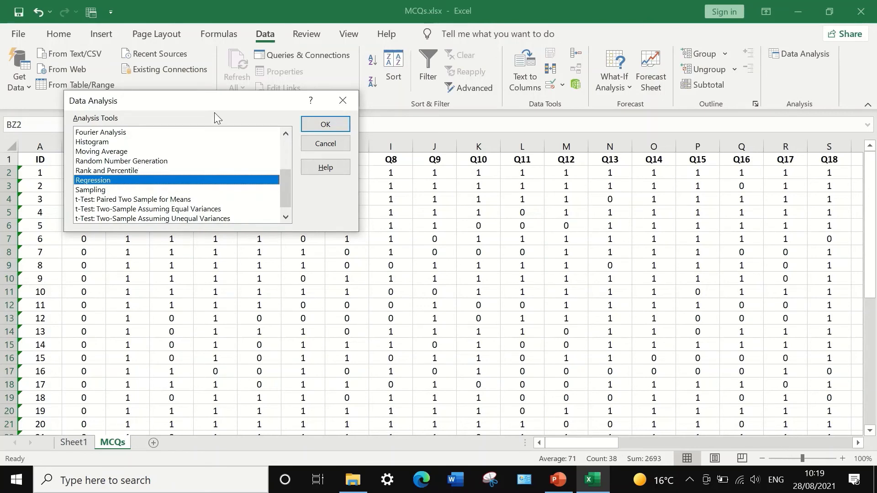
click(314, 123)
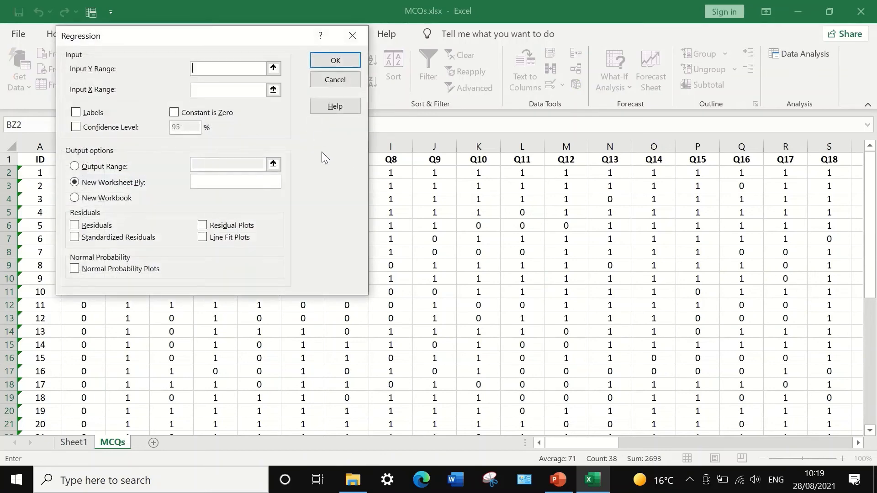
drag(227, 34, 273, 36)
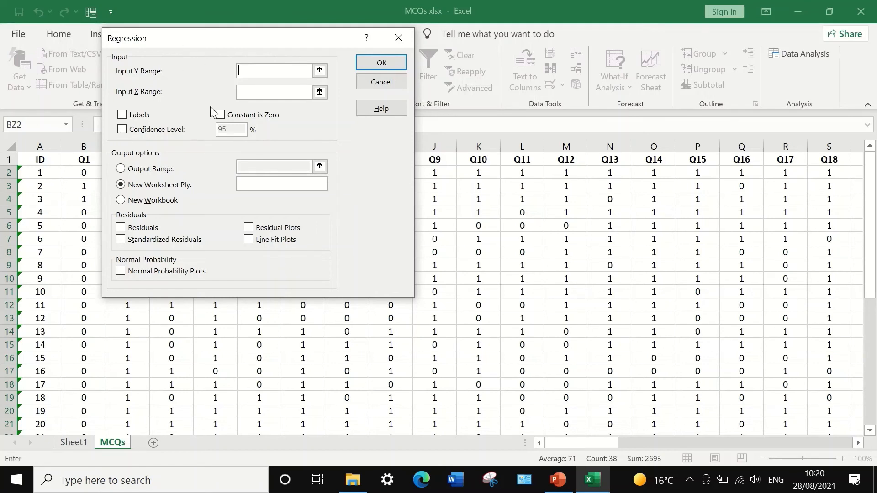
- Set the regression's Input Y Range to the Total Score column including its header, $BZ$1:$BZ$39
click(320, 71)
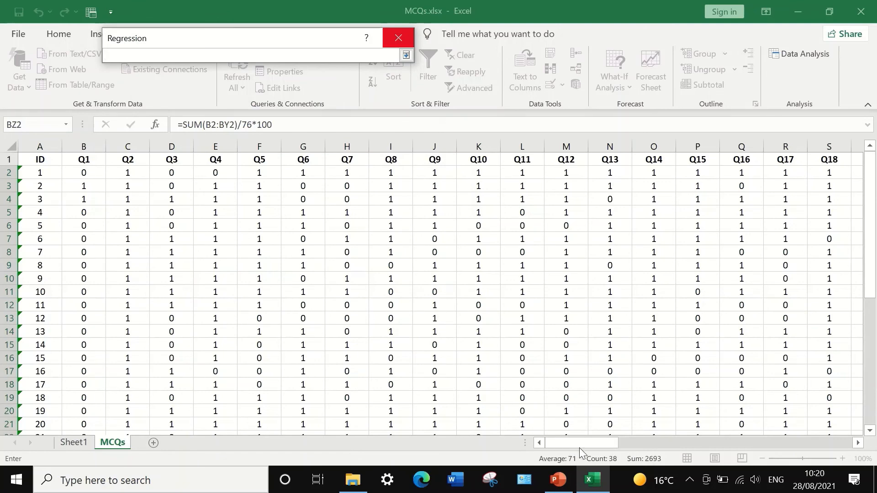
drag(580, 448, 836, 424)
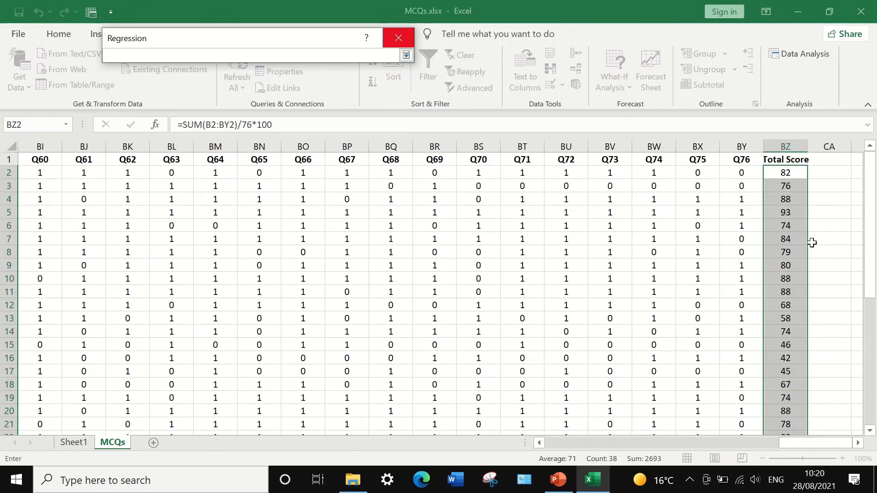
scroll(817, 256, down, 7)
scroll(811, 278, up, 6)
scroll(811, 284, up, 1)
click(405, 54)
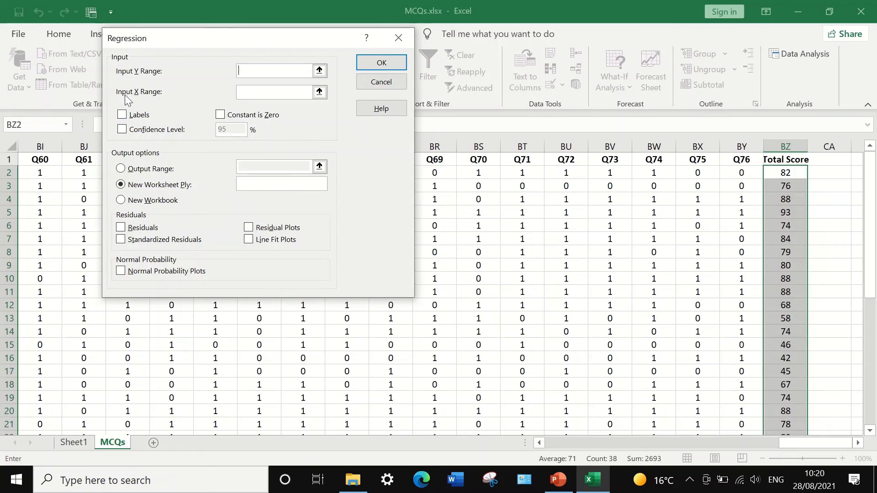
click(319, 71)
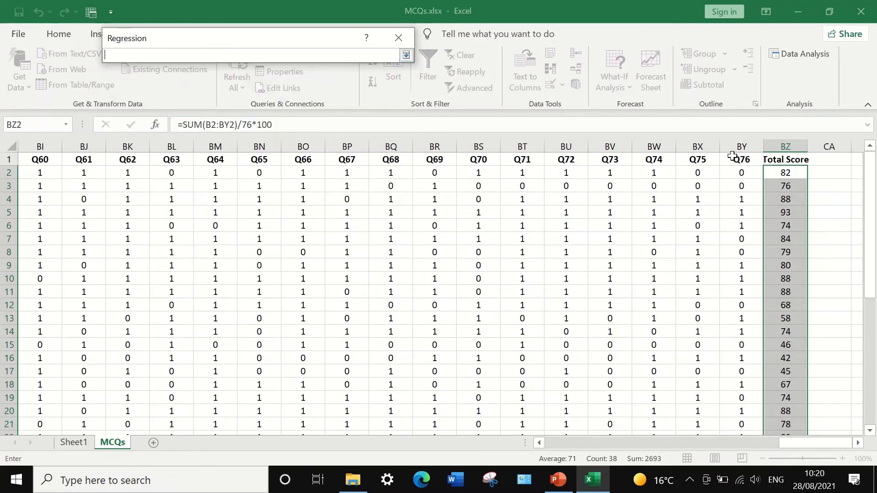
click(782, 157)
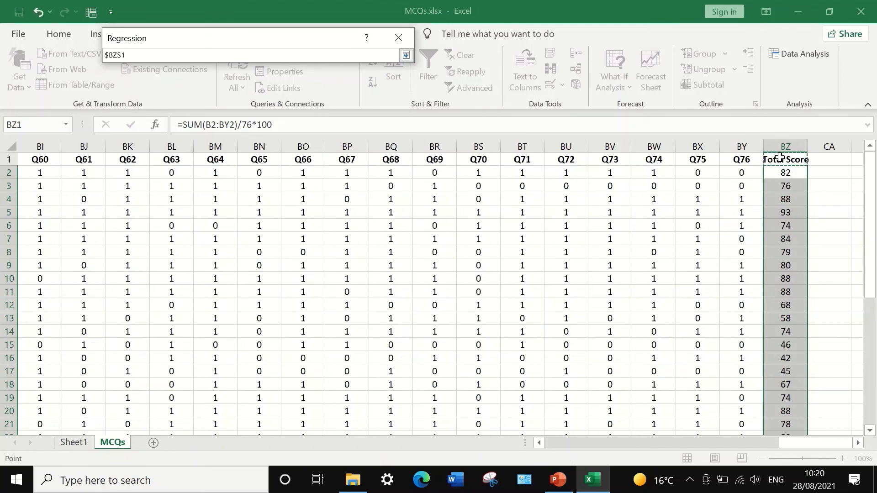
key(ctrl+shift+Down)
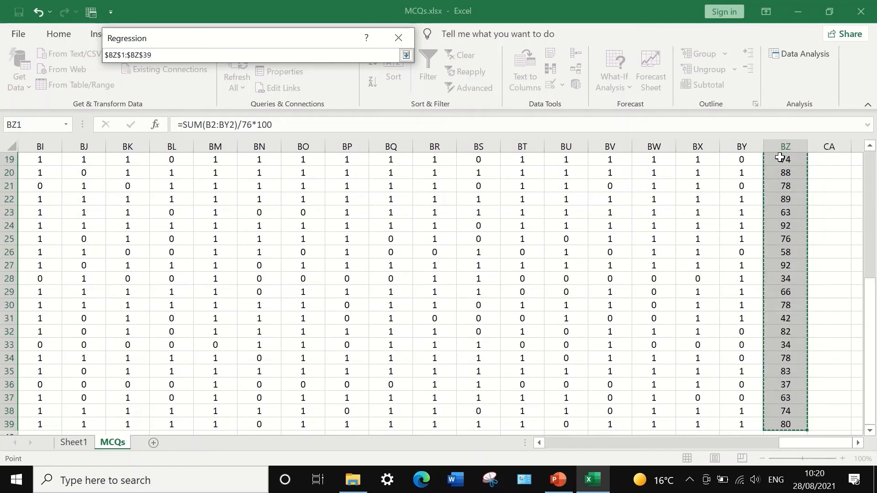
scroll(834, 326, down, 2)
scroll(833, 326, up, 8)
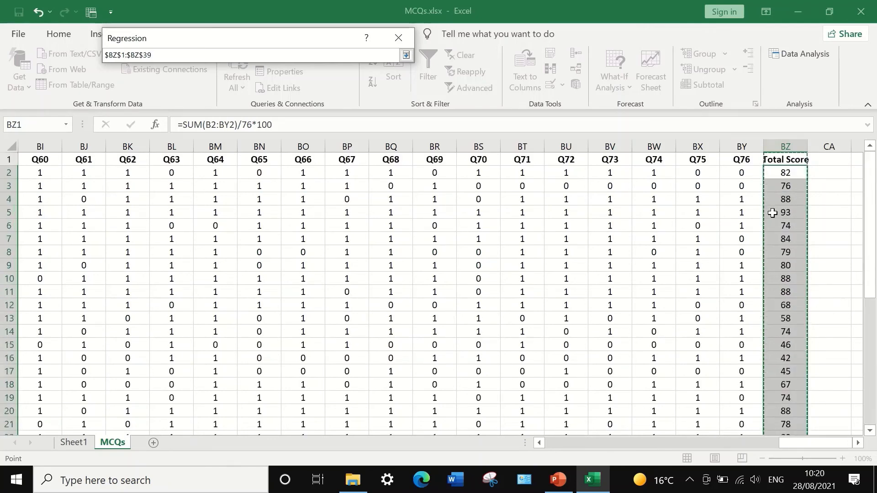
click(406, 54)
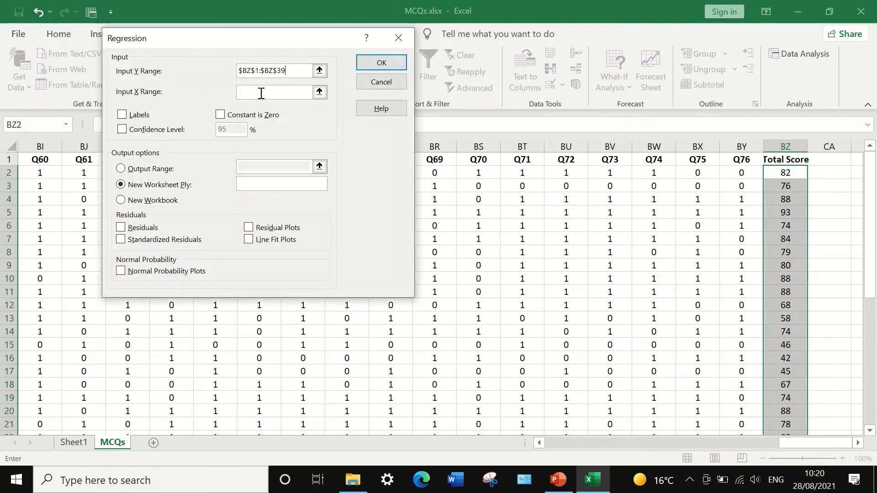
- Set the regression's Input X Range to the Q5 column including its header, $F$1:$F$39
click(318, 92)
click(405, 54)
click(318, 92)
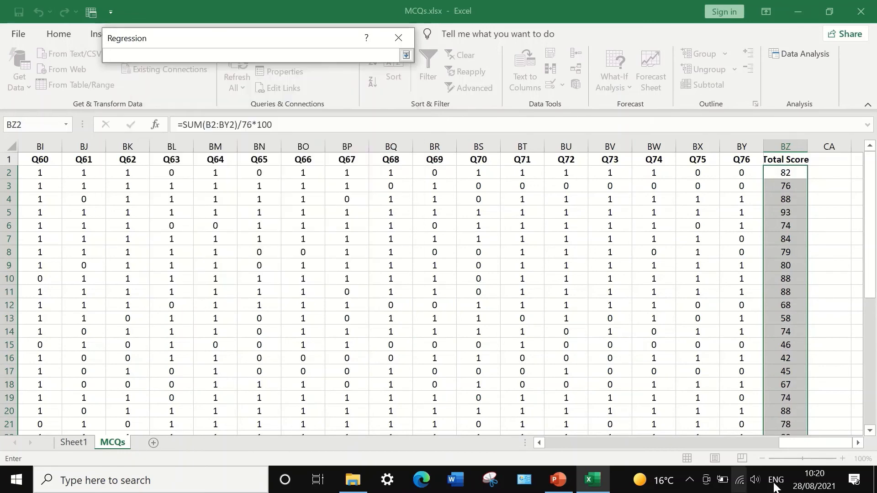
drag(802, 442, 558, 443)
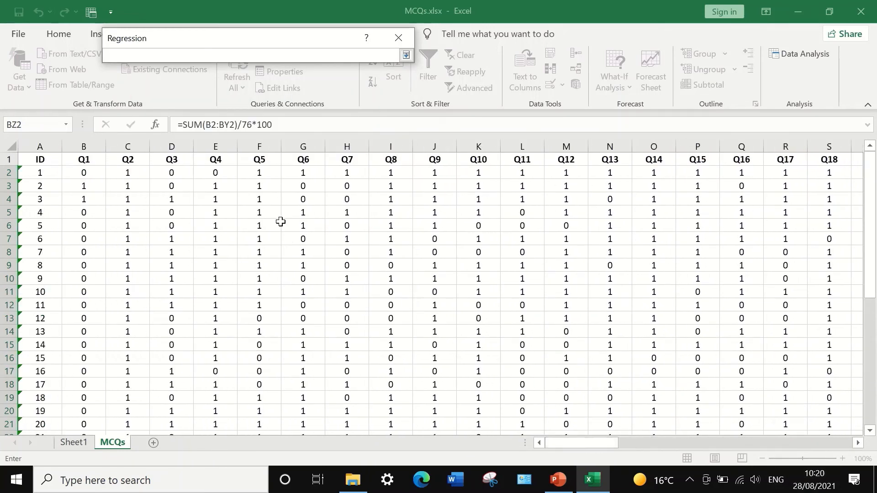
click(259, 159)
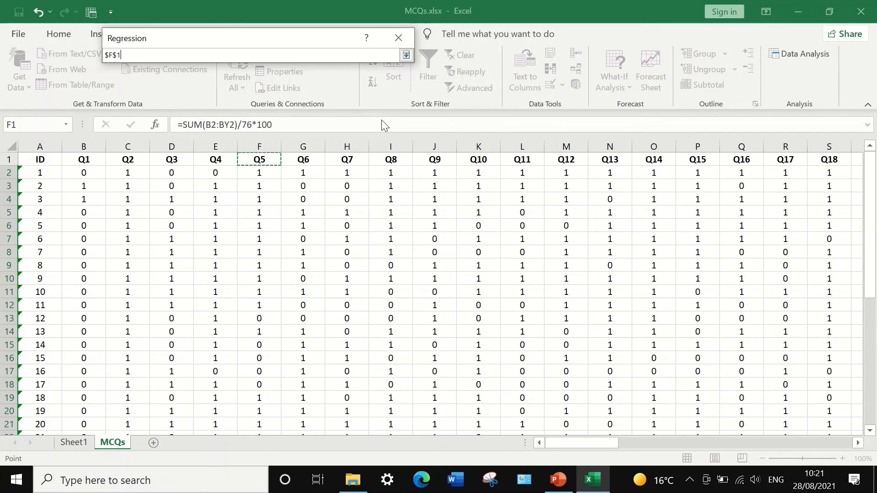
key(ctrl+shift+Down)
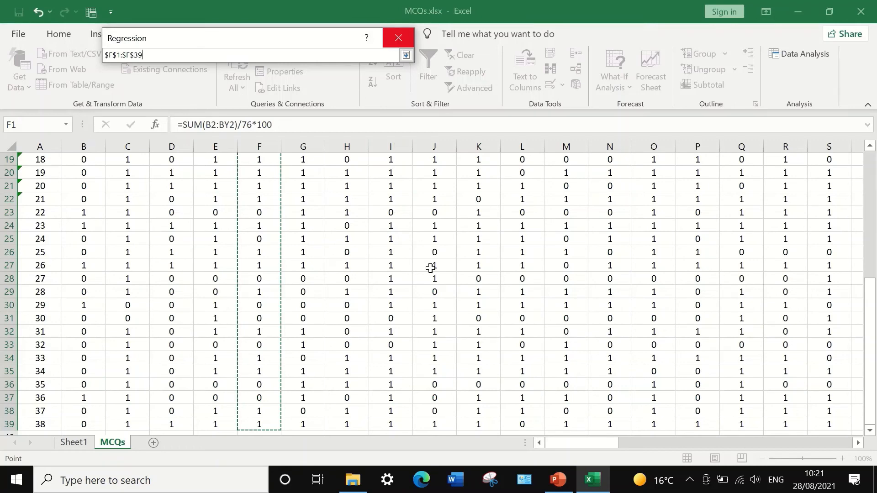
click(405, 55)
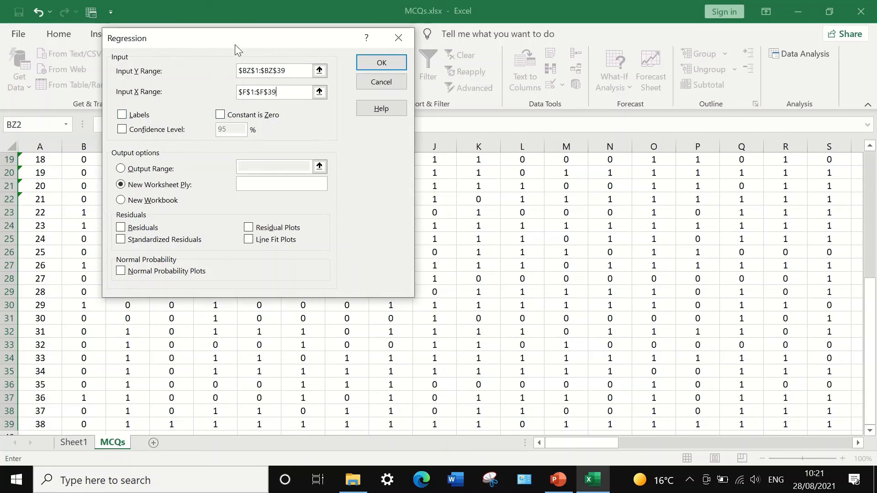
- Move the Regression dialog aside, check the Input X Range and reselect the Q5 column with its header, $F$1:$F$39
drag(235, 45, 495, 55)
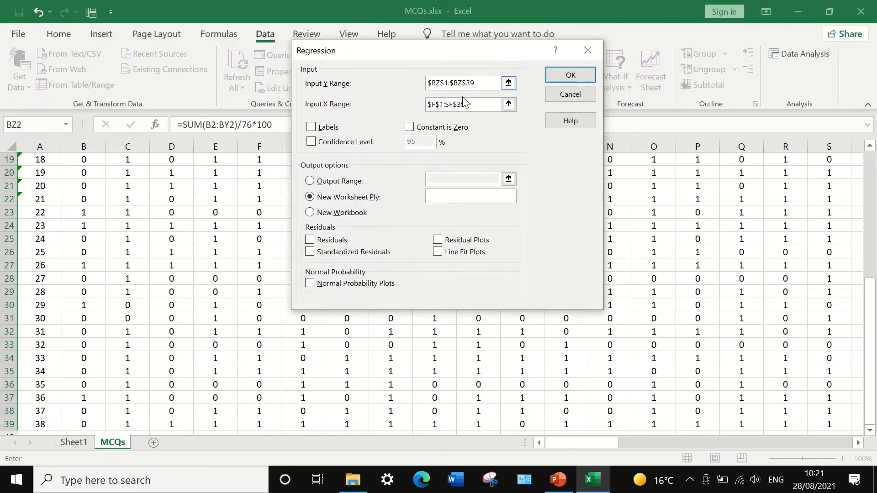
click(508, 108)
scroll(290, 187, up, 6)
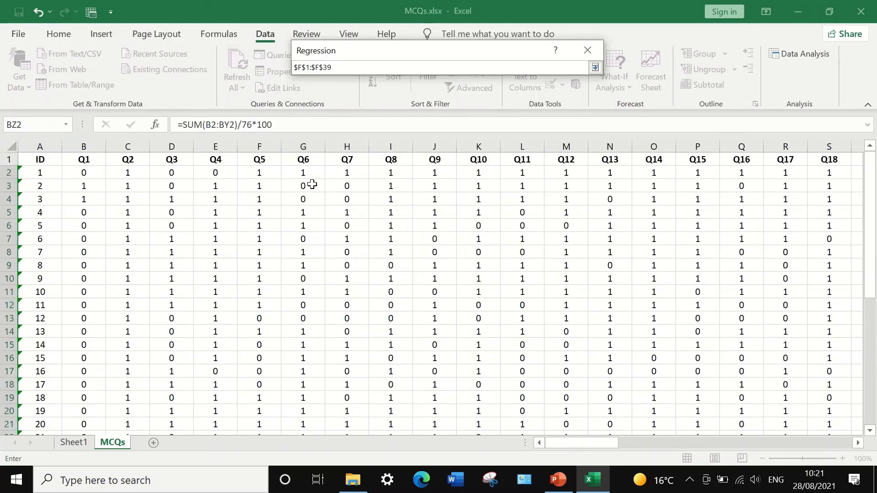
click(594, 67)
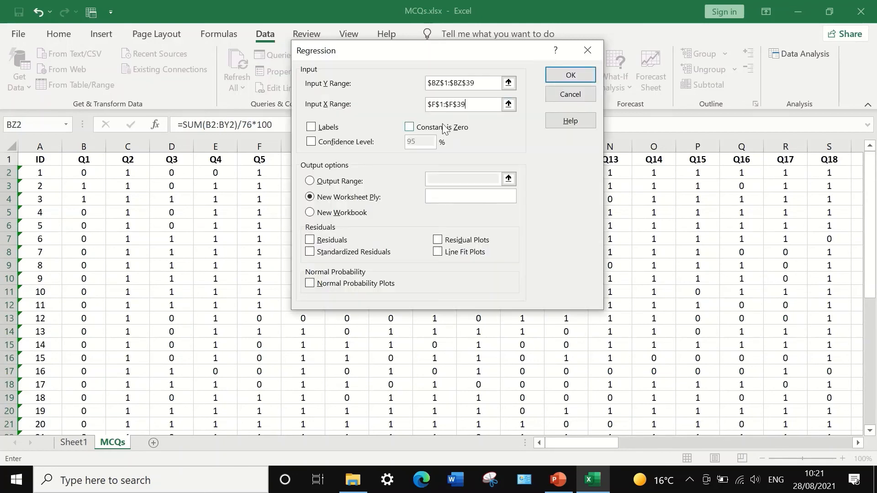
click(512, 105)
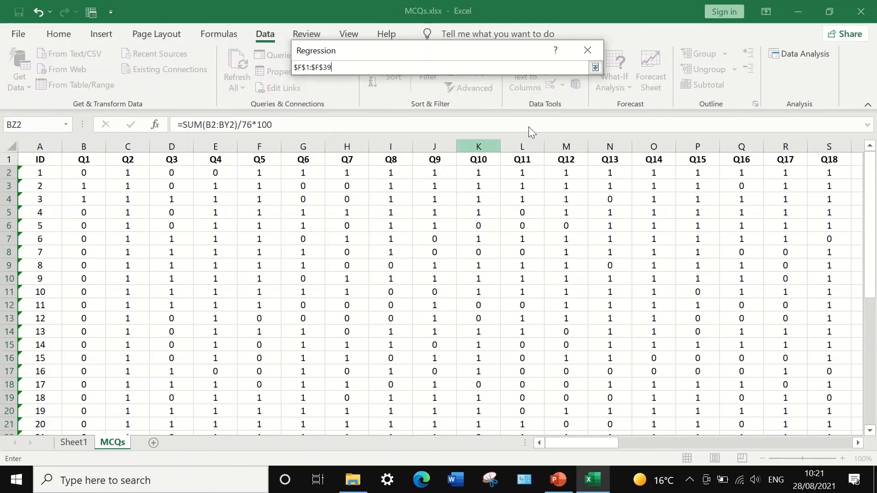
click(267, 159)
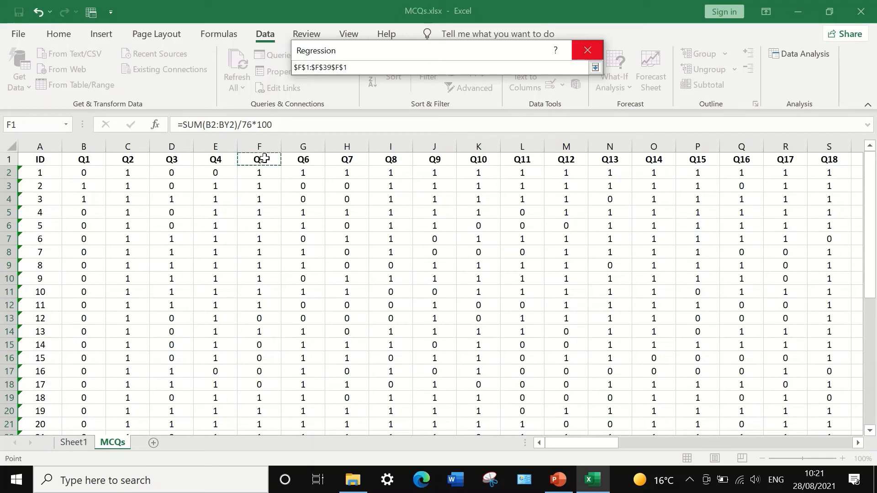
key(ctrl+shift+Down)
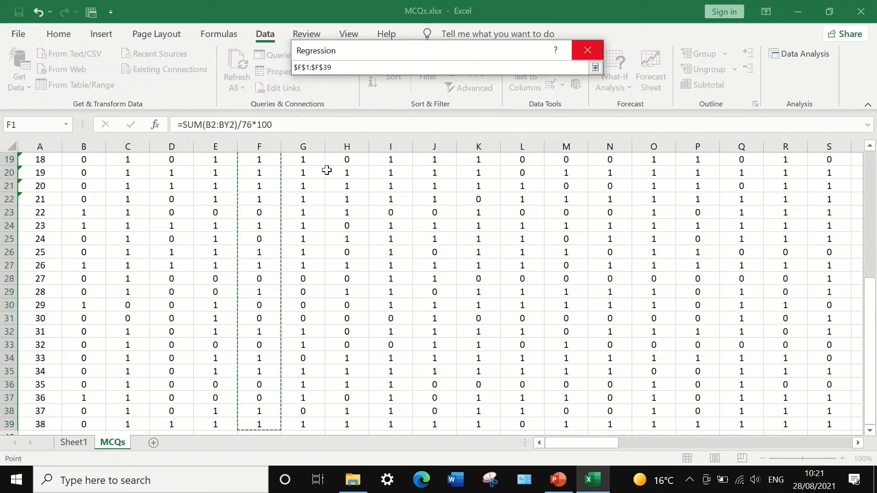
scroll(269, 274, up, 6)
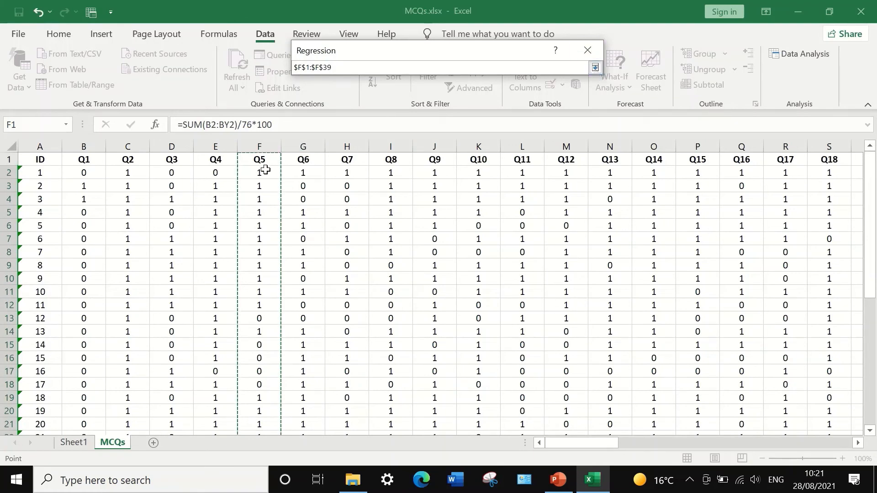
click(594, 67)
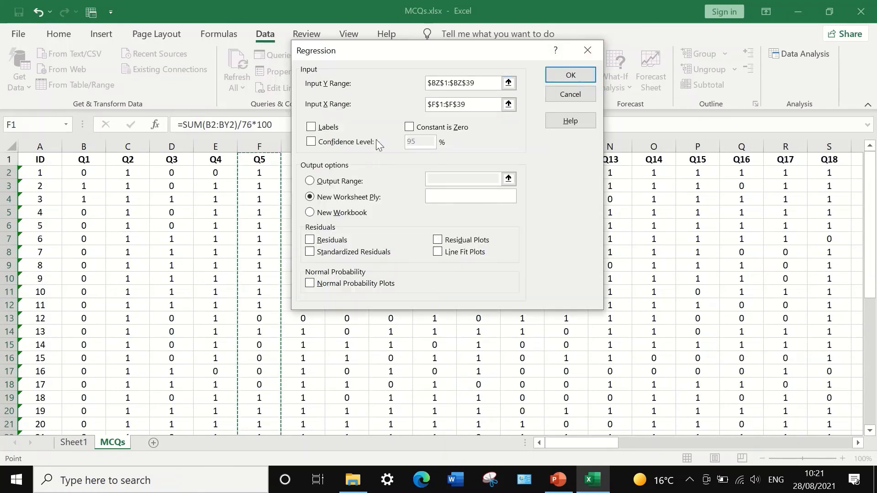
- Enable Labels, run the regression with output to a new worksheet, and look over the summary output
click(311, 128)
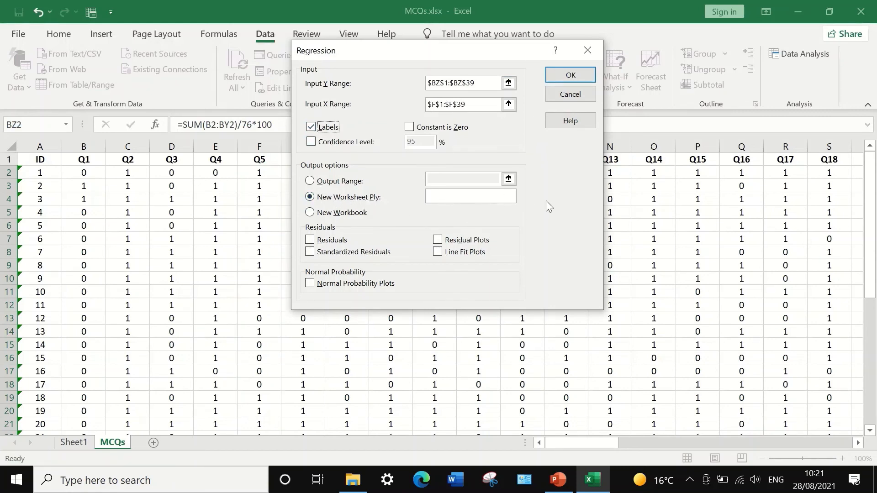
click(565, 79)
scroll(452, 233, down, 1)
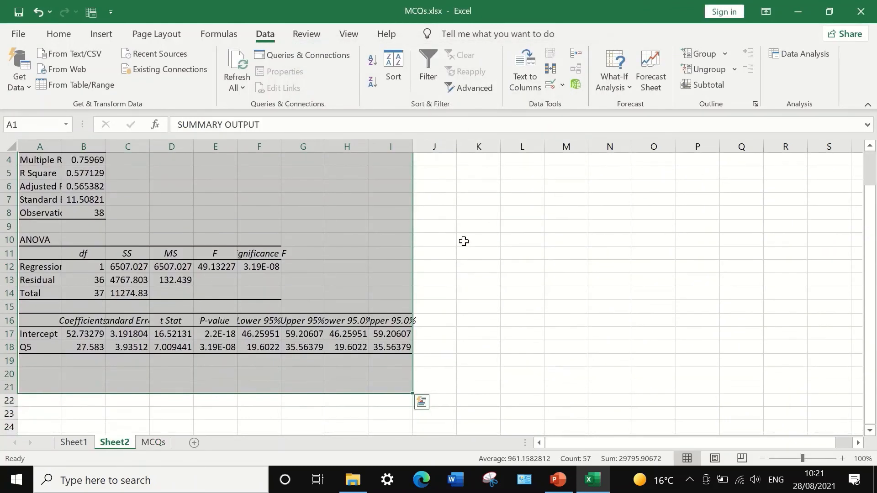
scroll(463, 241, up, 1)
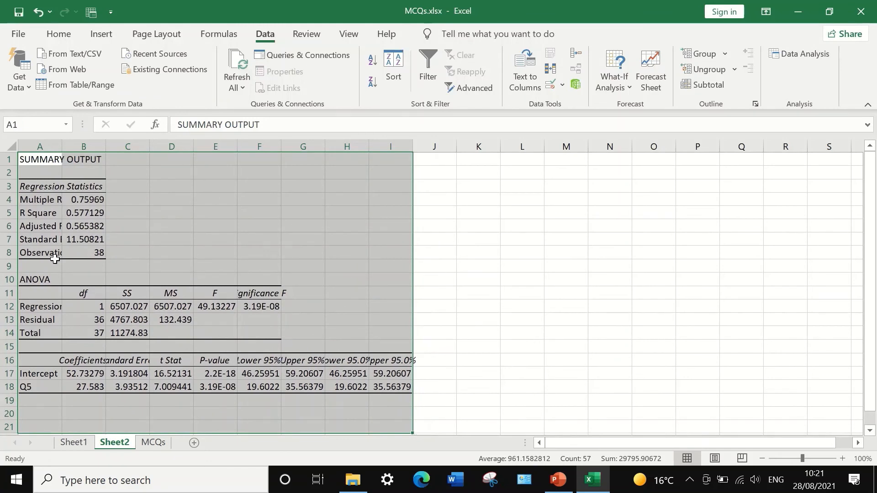
- Highlight the entire Q5 coefficient row, row 18 of the regression output, with yellow fill
click(31, 388)
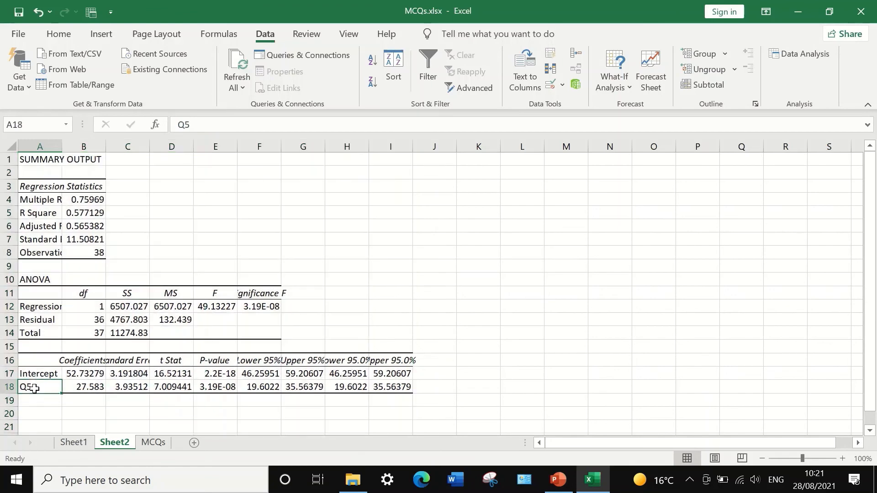
click(10, 388)
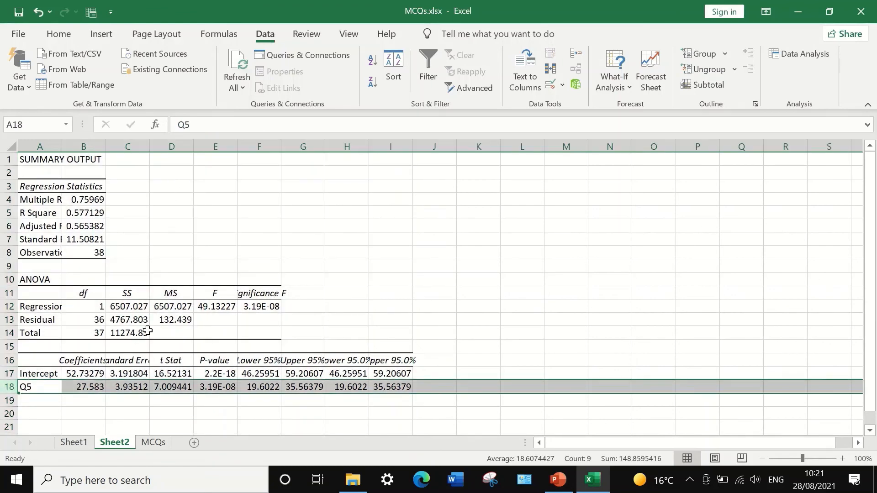
click(58, 34)
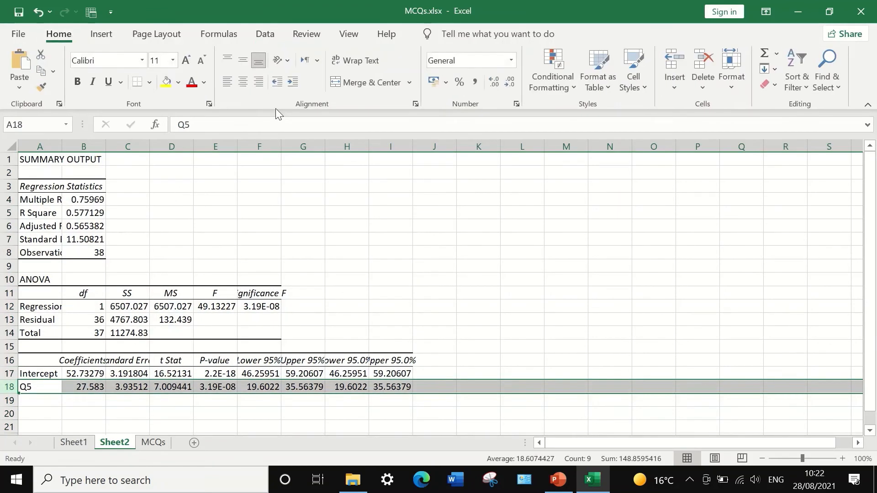
click(166, 82)
click(297, 426)
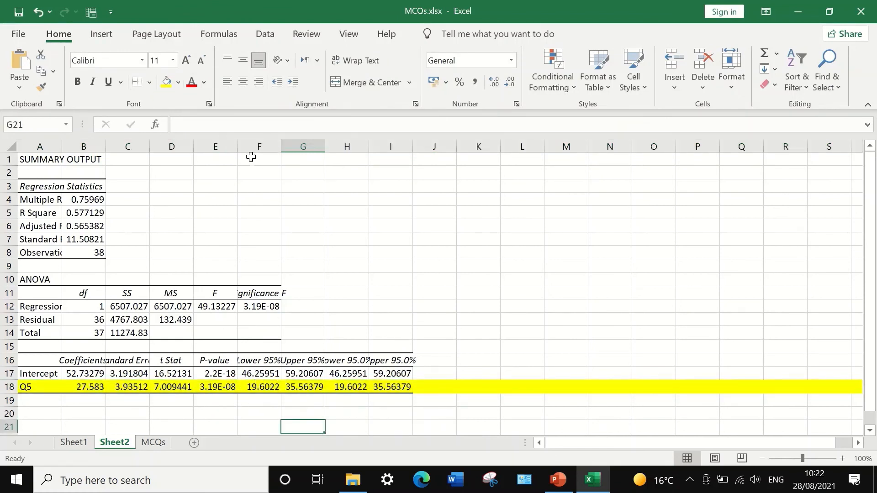
- Widen the P-value column E and format the Q5 row 18 as Number with 3 decimal places
drag(237, 147, 366, 167)
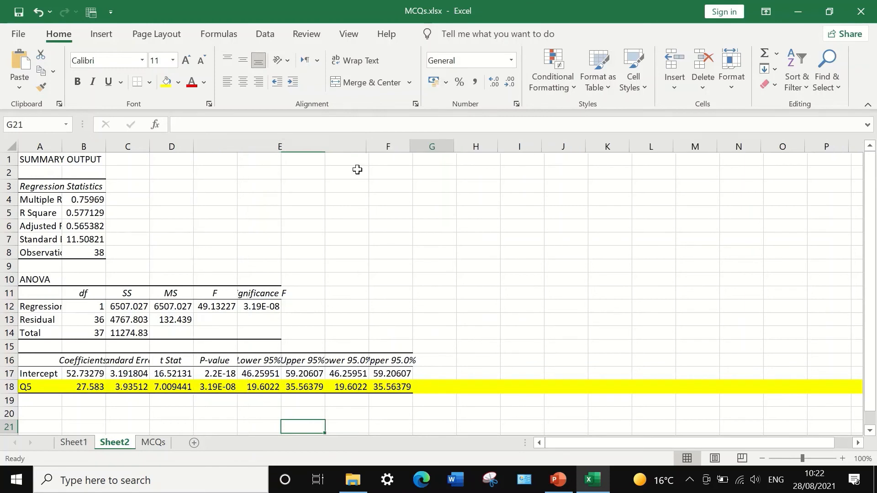
click(333, 388)
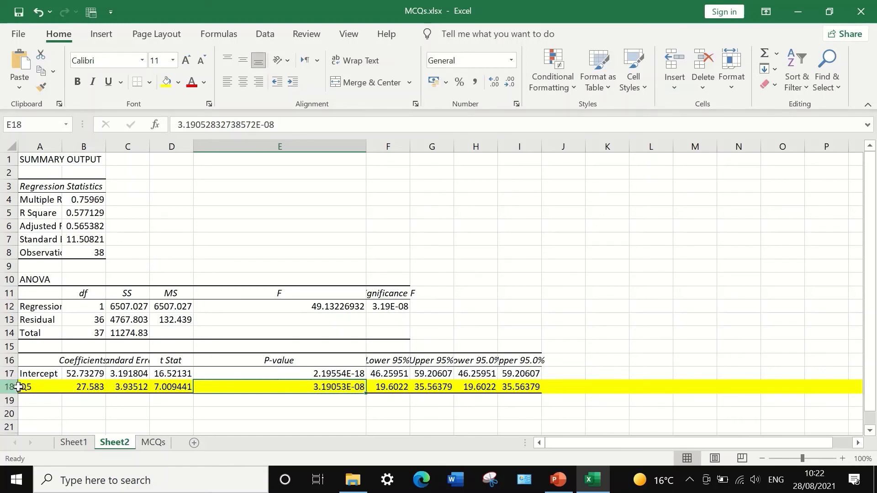
click(19, 387)
right_click(53, 387)
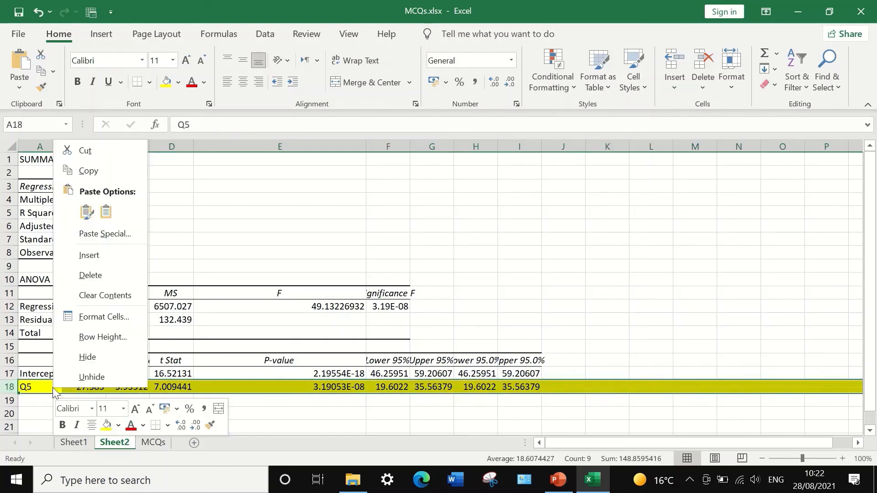
click(96, 318)
click(44, 186)
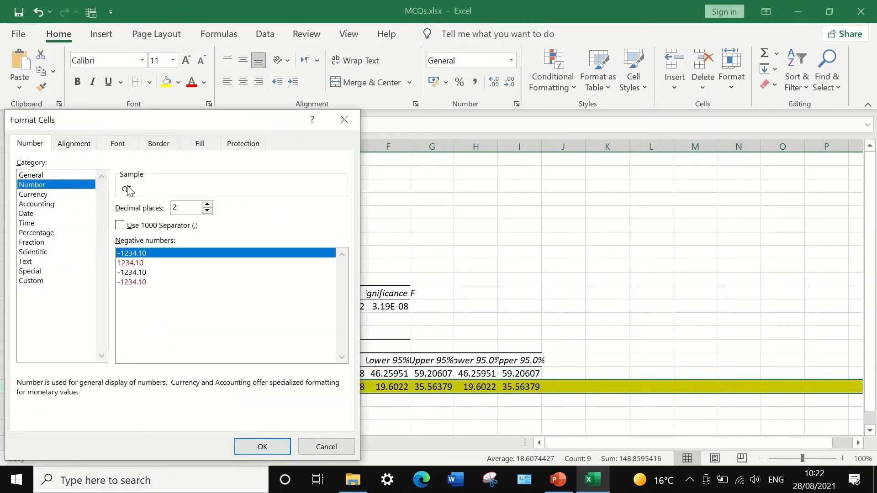
click(208, 205)
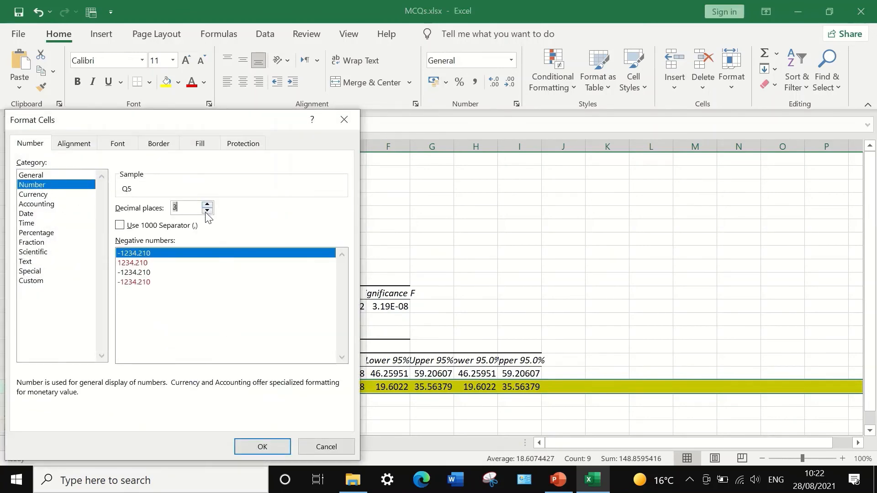
click(262, 446)
click(342, 387)
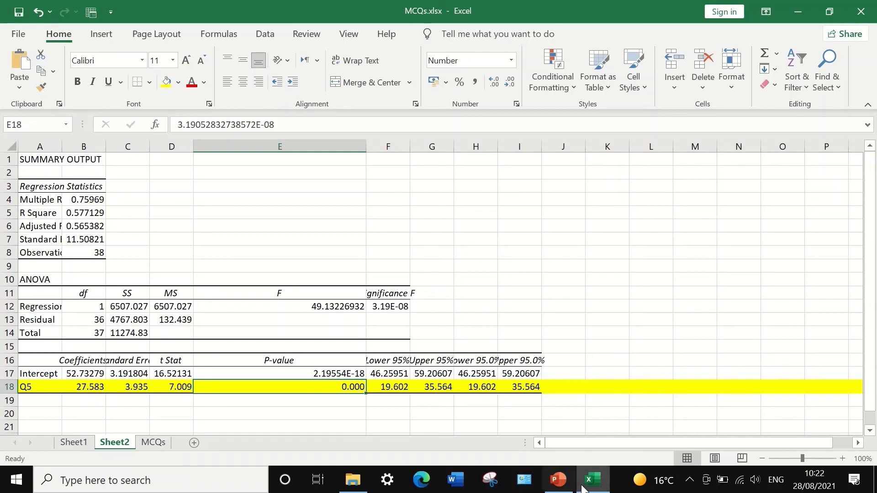
- On Sheet1, label cell A3 "P-Value" and enter 0.000 below the Q5 correlation in F3
click(154, 442)
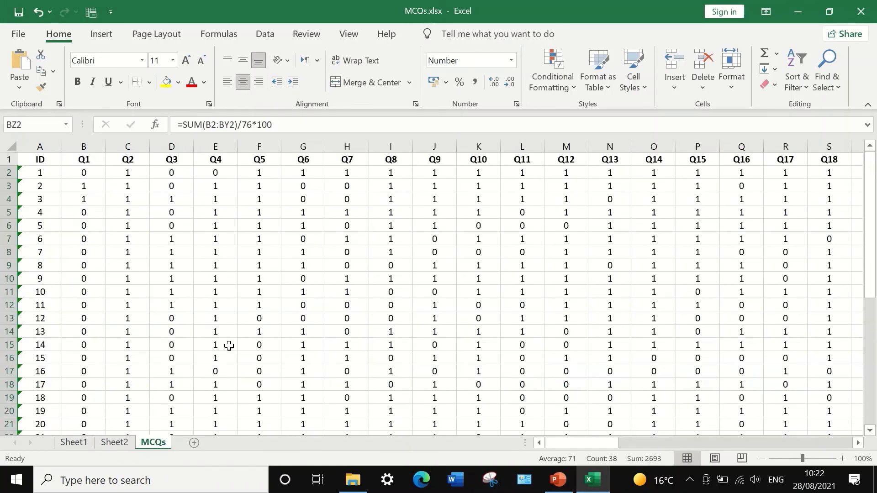
scroll(229, 346, down, 9)
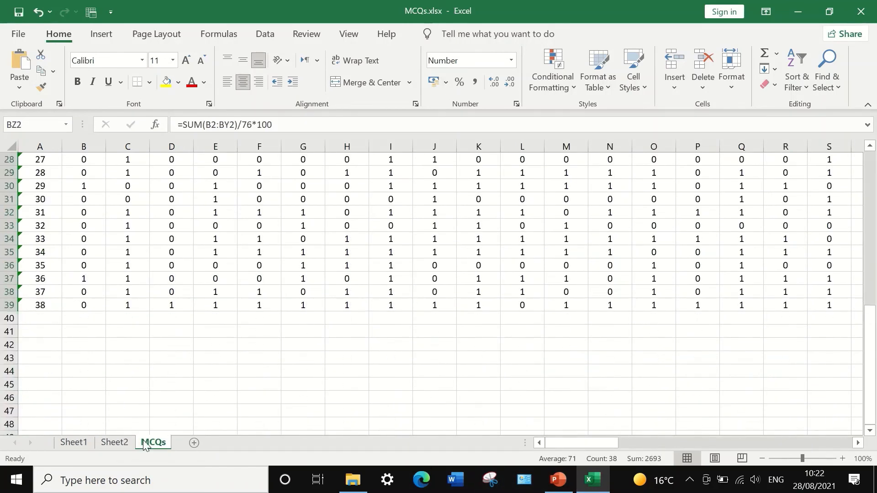
click(122, 443)
click(73, 443)
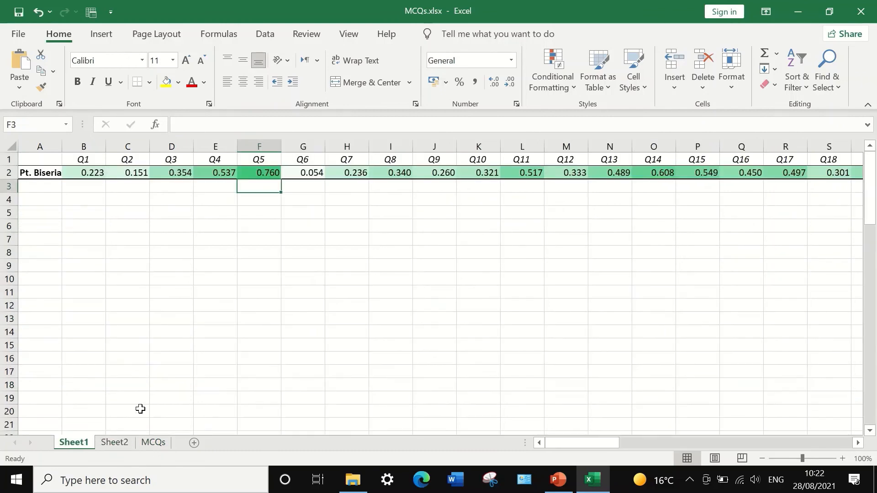
click(46, 189)
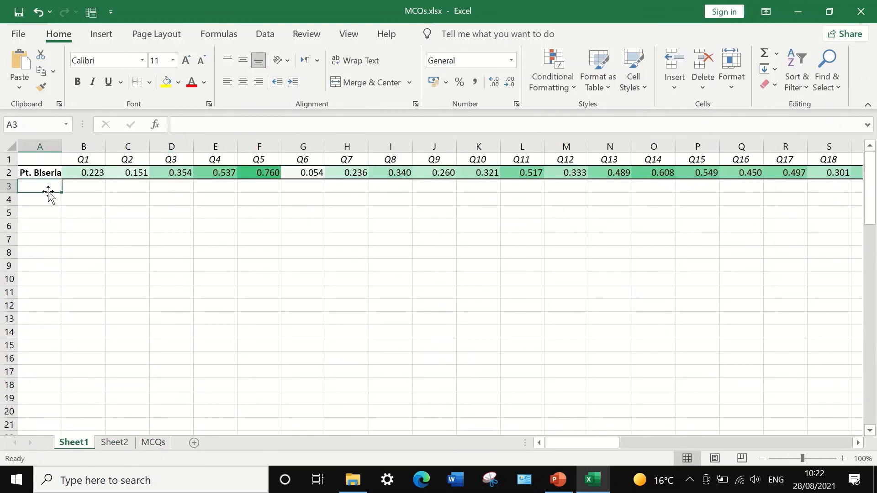
text(P-Val)
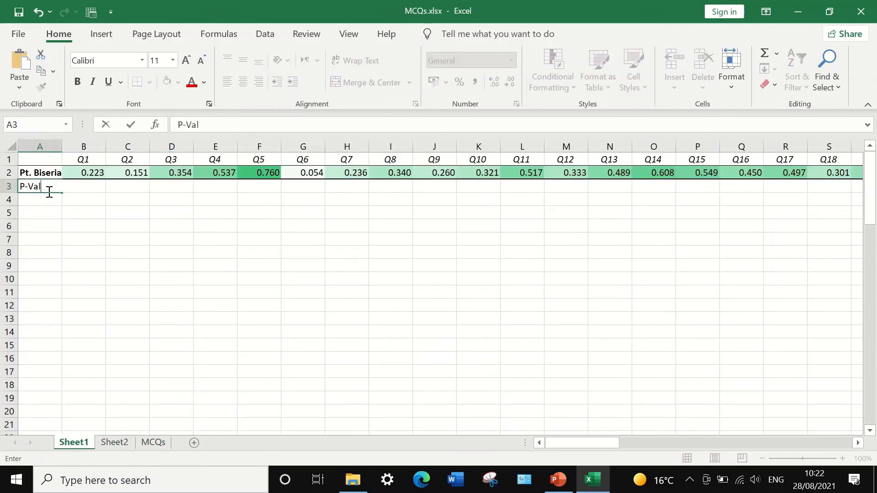
text(ue)
click(265, 185)
text(0)
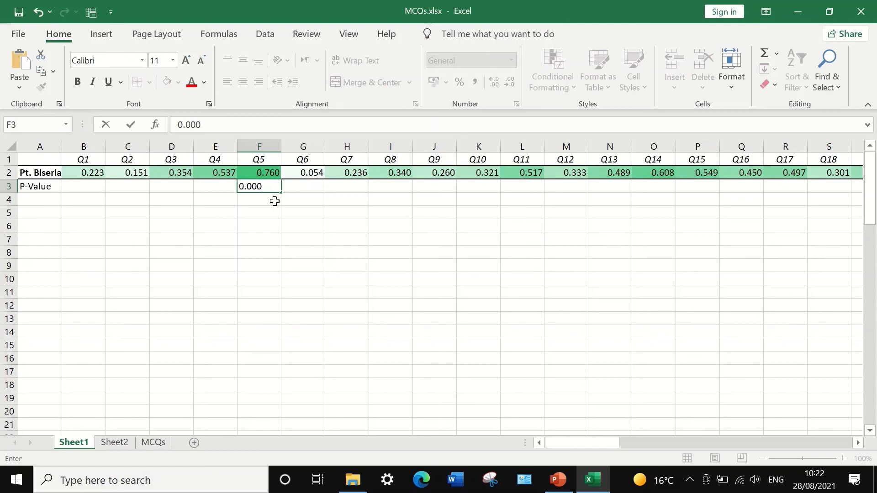
key(Return)
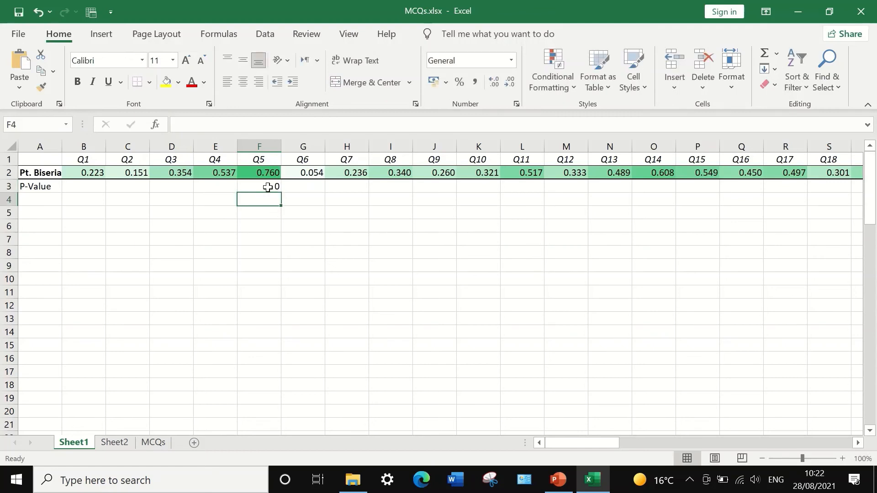
- Format the P-Value row 3 on Sheet1 as Number with 3 decimal places
click(267, 188)
click(9, 186)
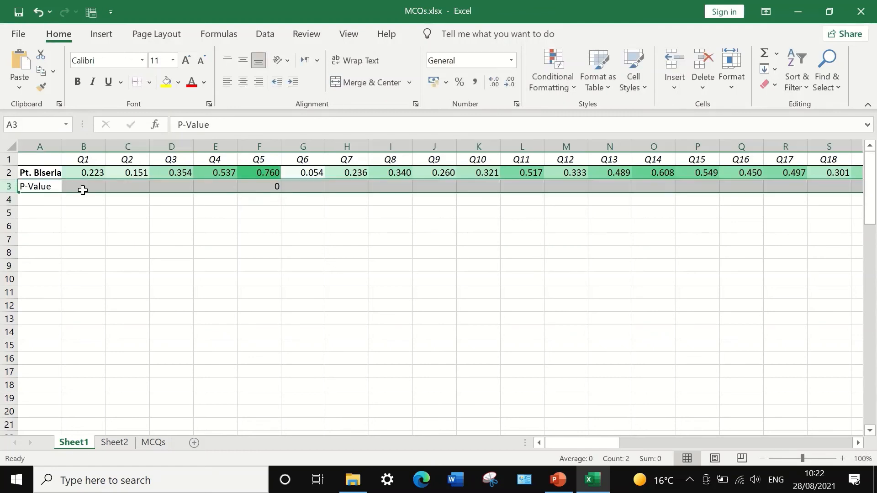
right_click(87, 183)
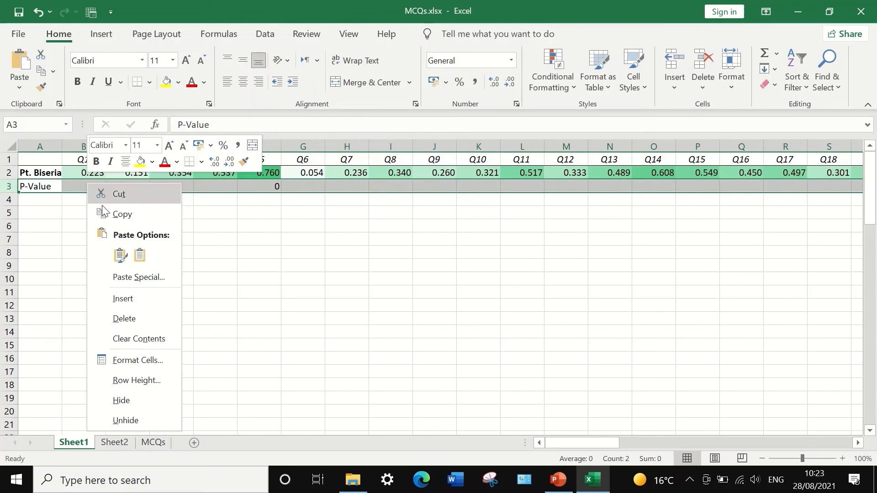
click(133, 361)
click(32, 185)
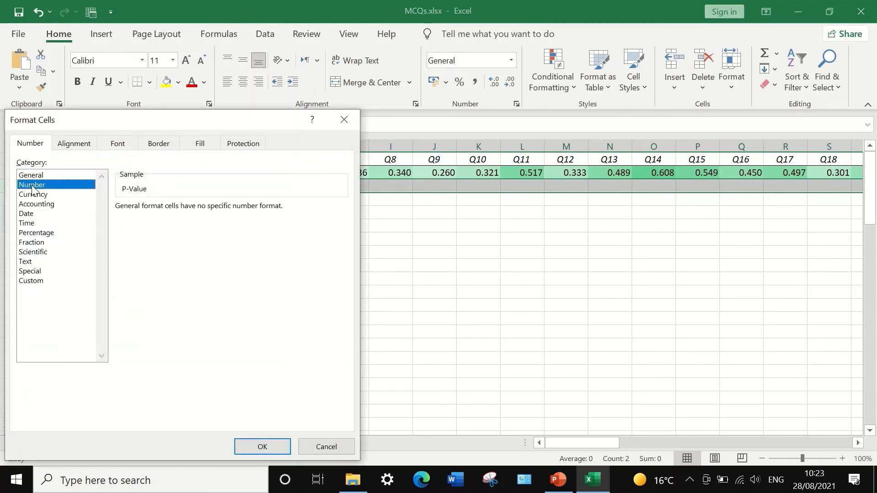
click(207, 204)
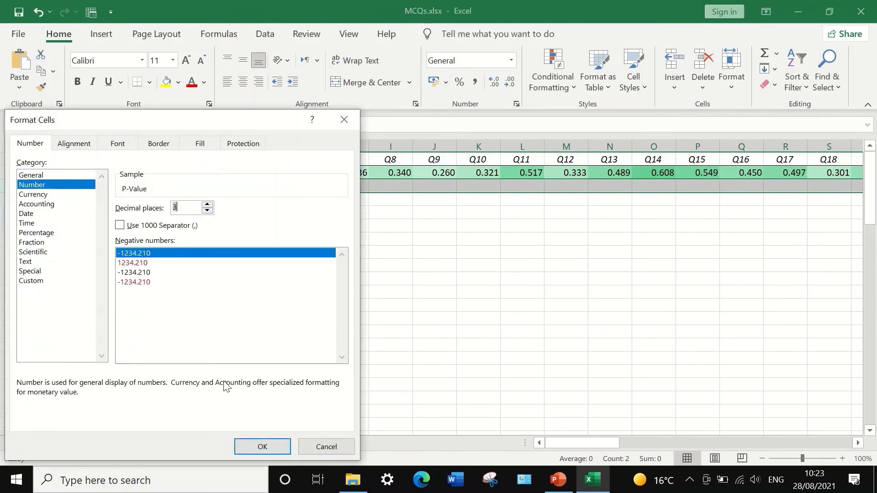
click(261, 445)
click(255, 201)
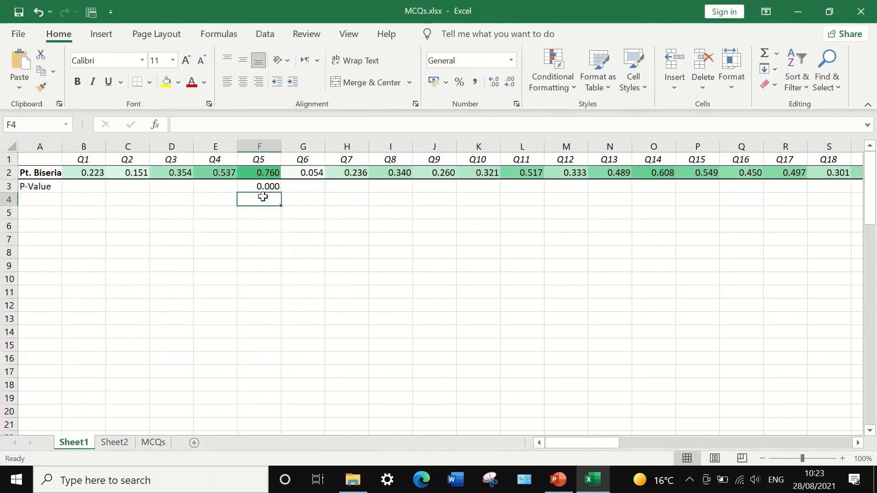
click(270, 185)
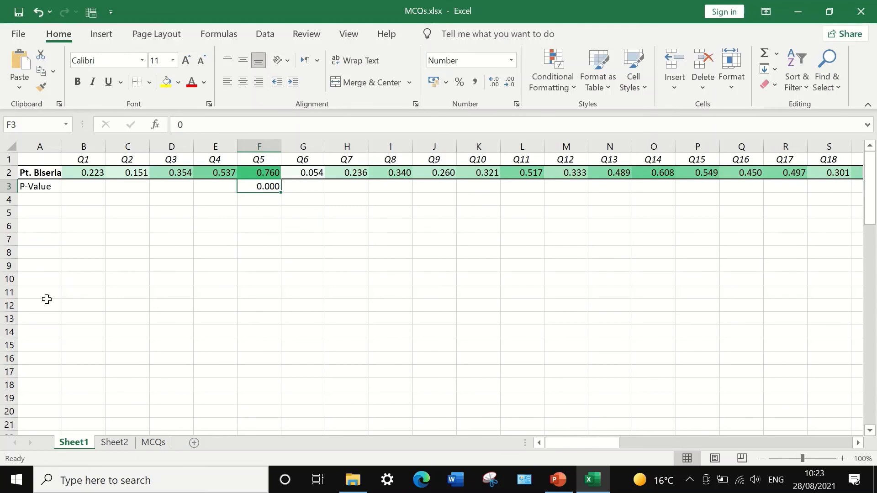
- Add a significance note on Sheet1 with "P <0.05" in B9 and "significant" in C9
click(81, 267)
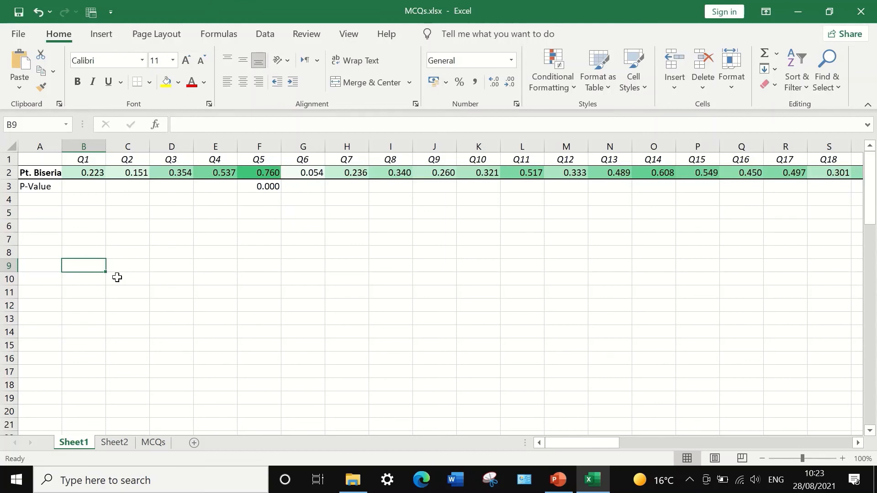
text(P <0.05)
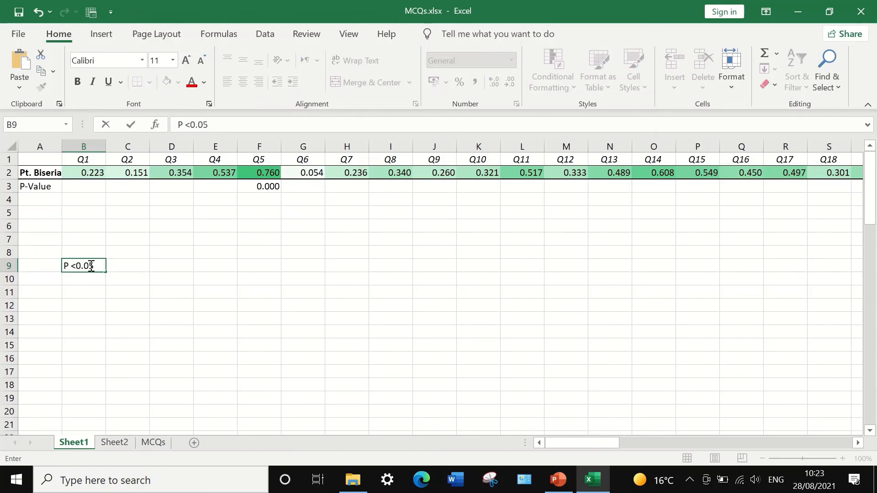
click(115, 264)
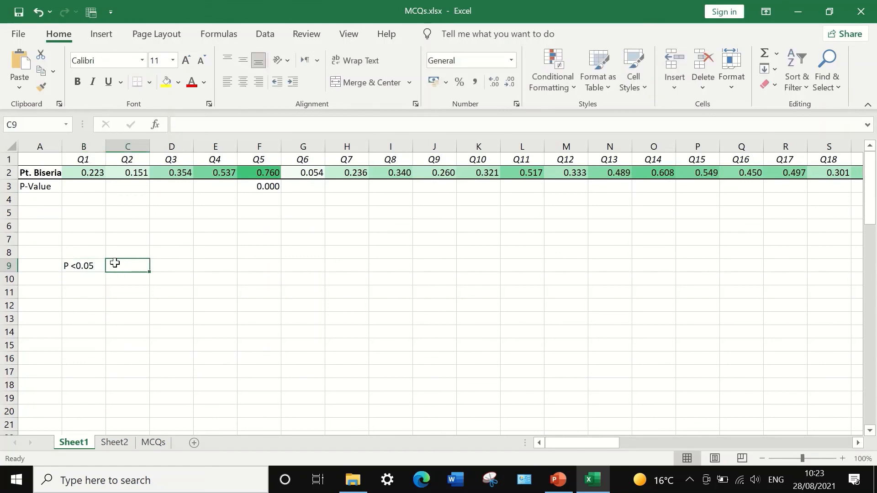
text(sign)
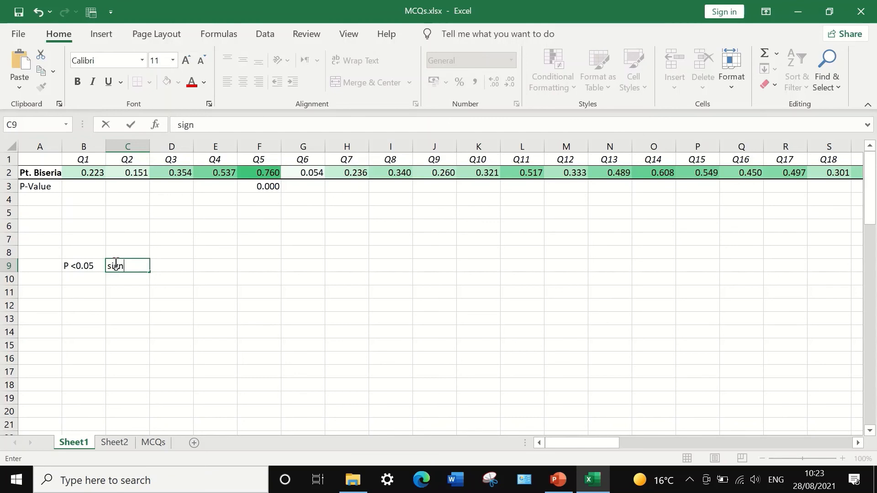
text(ifiganbt)
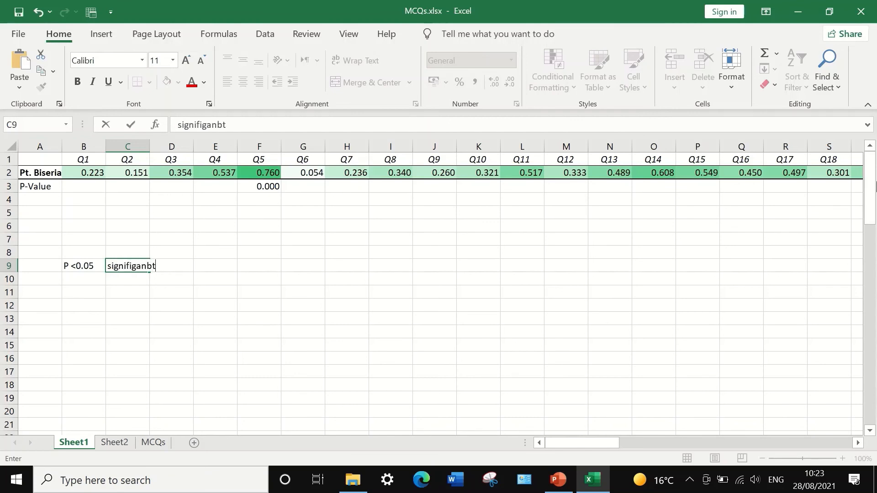
key(BackSpace)
key(BackSpace)
key(BackSpace)
key(BackSpace)
key(BackSpace)
key(BackSpace)
text(nificant)
click(98, 292)
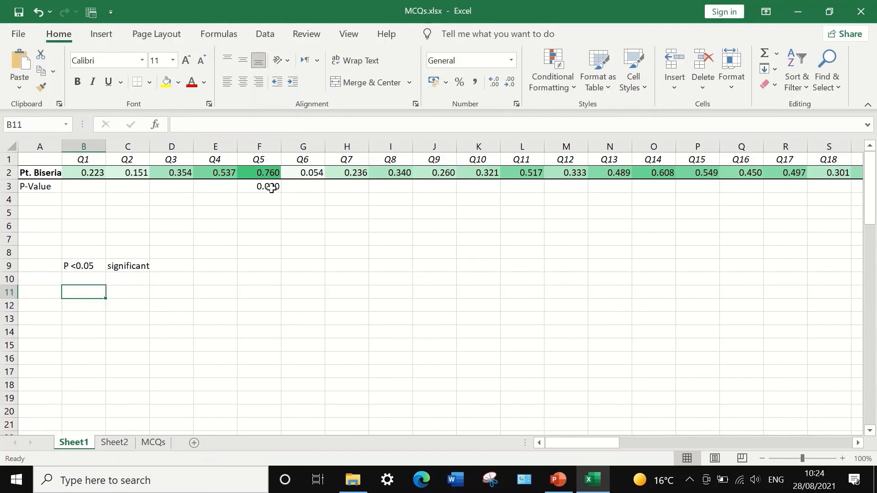
- Fill the Q5 header cell F1 with standard blue to mark the item as significant
click(254, 157)
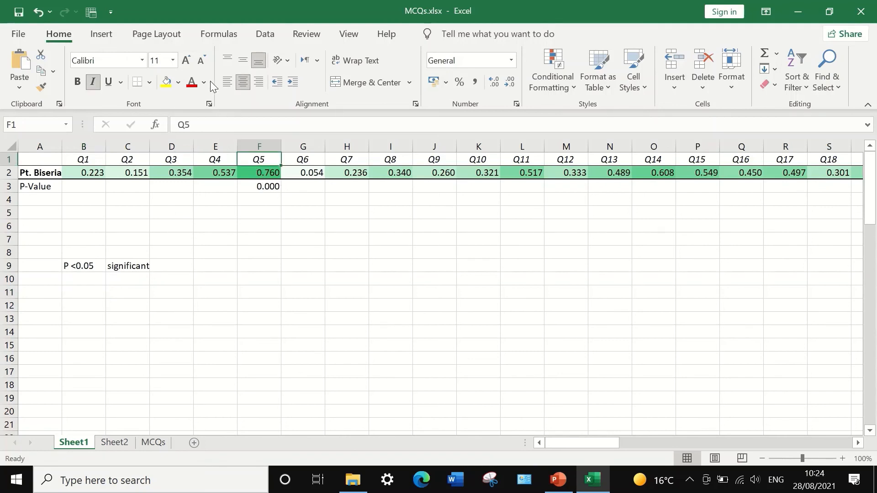
click(177, 83)
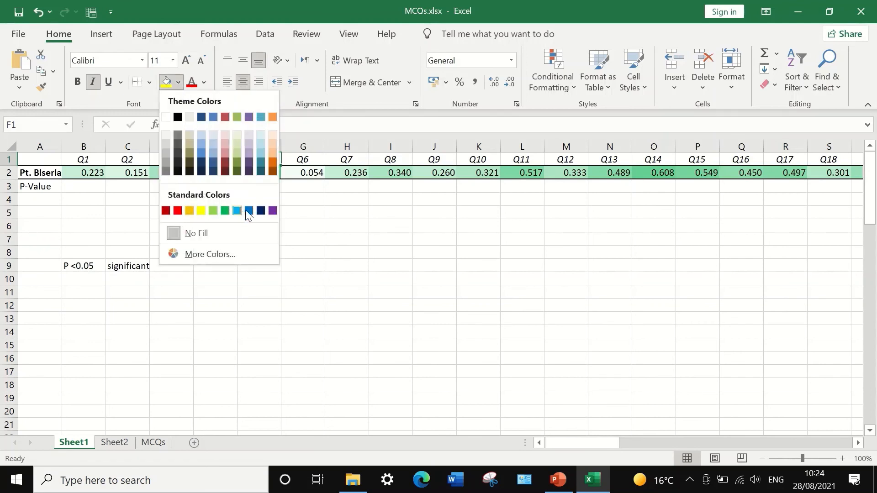
click(314, 227)
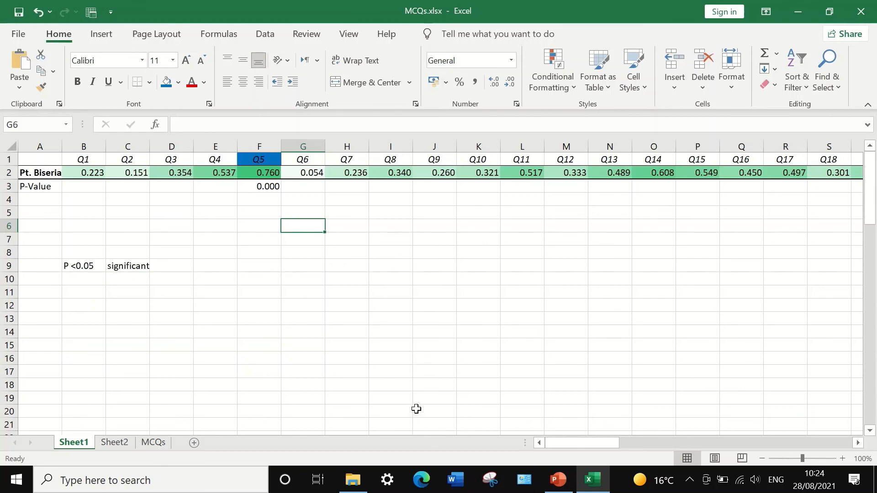
- Check item Q6's correlation and empty p-value cell, and open the Regression analysis tool on the MCQs sheet
click(313, 173)
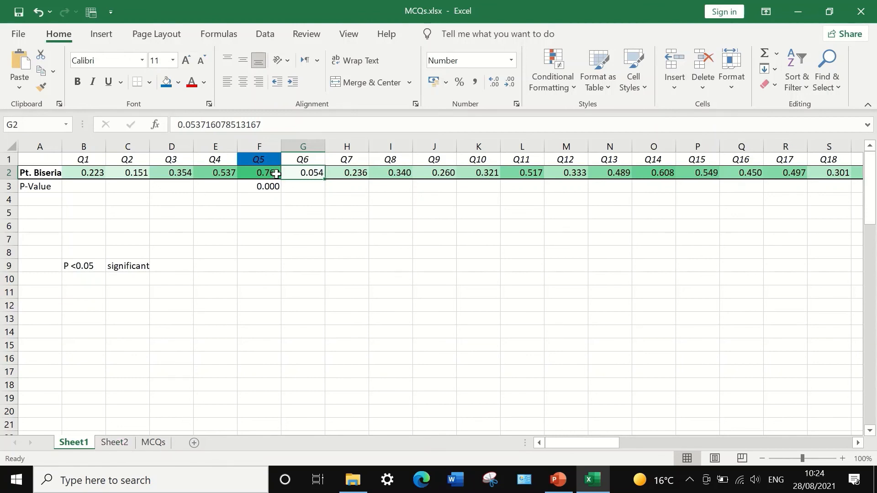
click(312, 187)
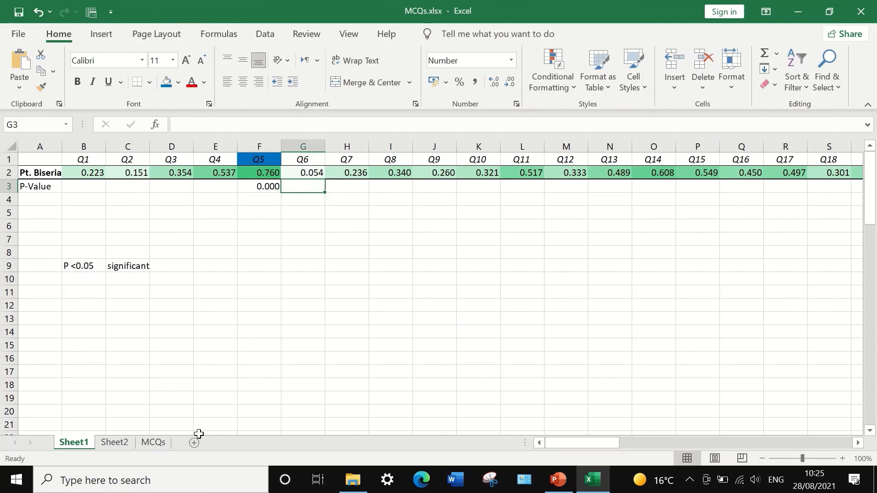
click(158, 447)
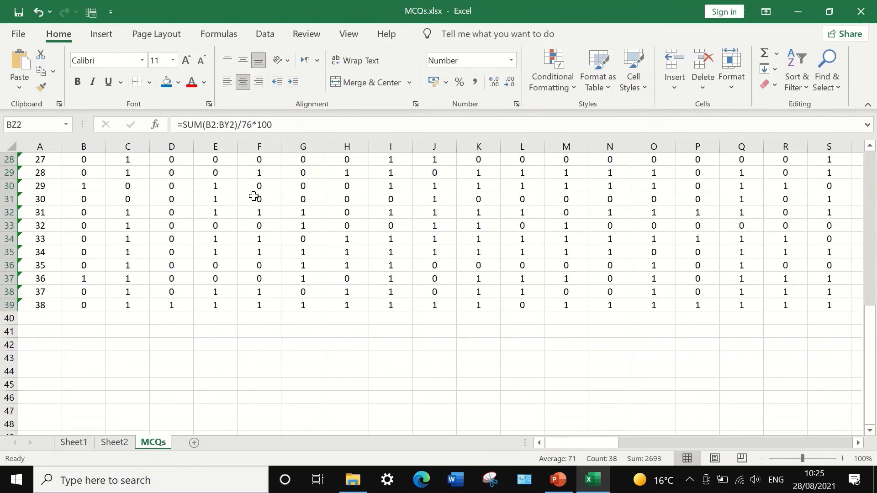
scroll(605, 251, up, 5)
scroll(606, 251, up, 4)
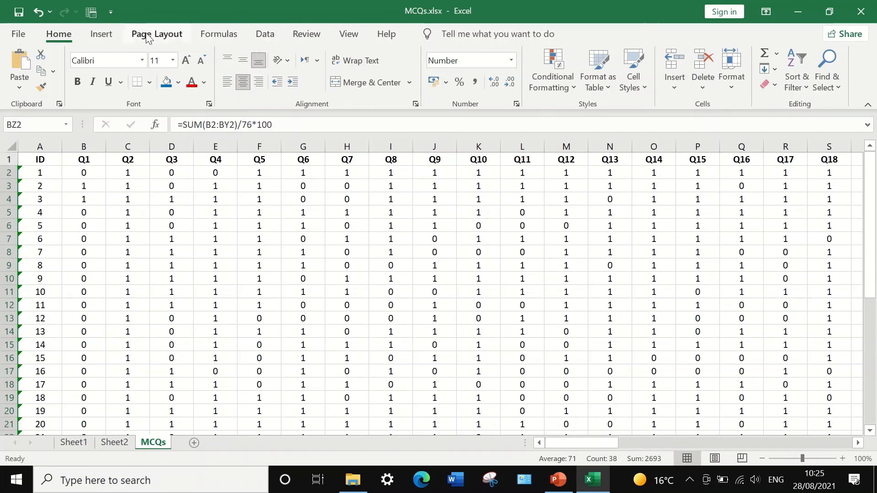
click(264, 33)
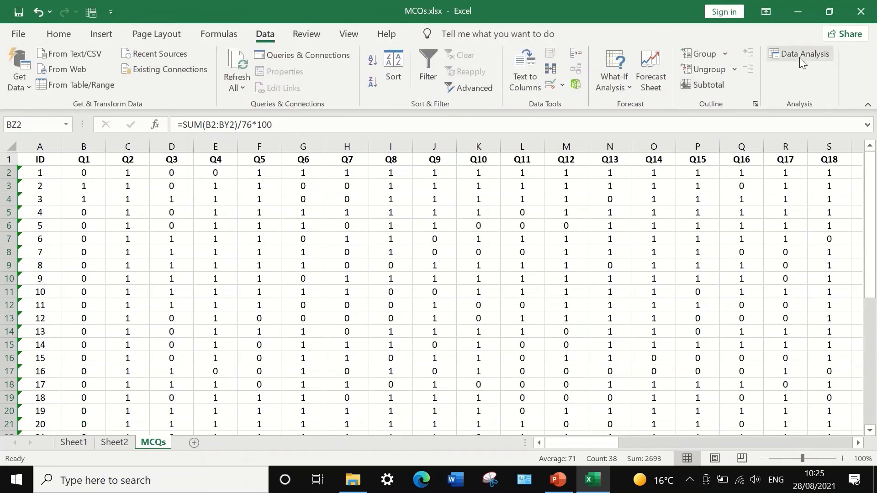
click(800, 54)
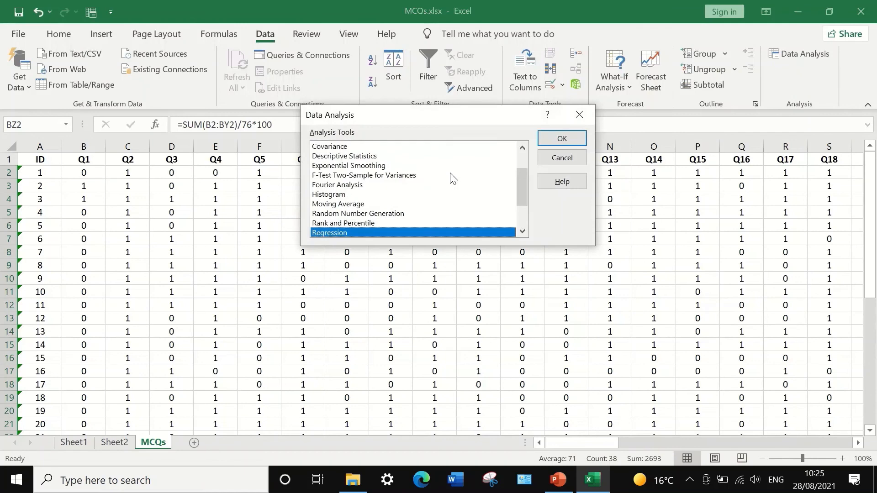
click(563, 138)
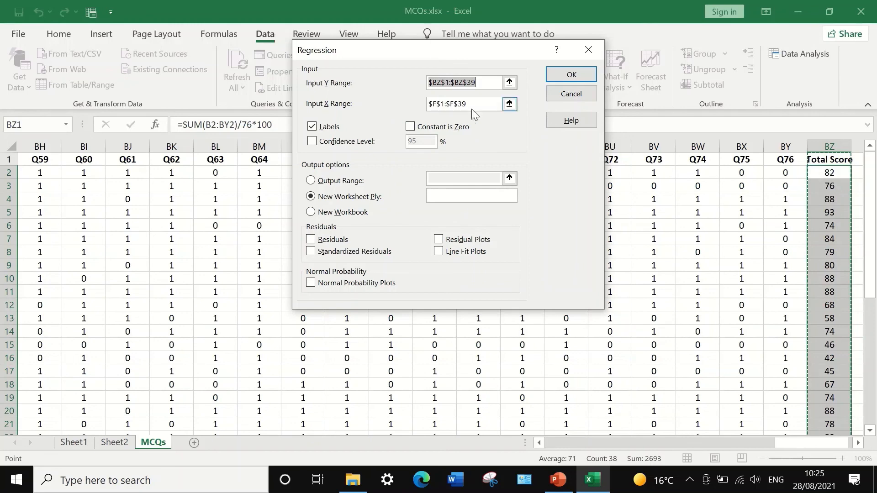
- Set the regression's X range to the Q6 column, $G$1:$G$39, and run it with output to a new worksheet
click(509, 104)
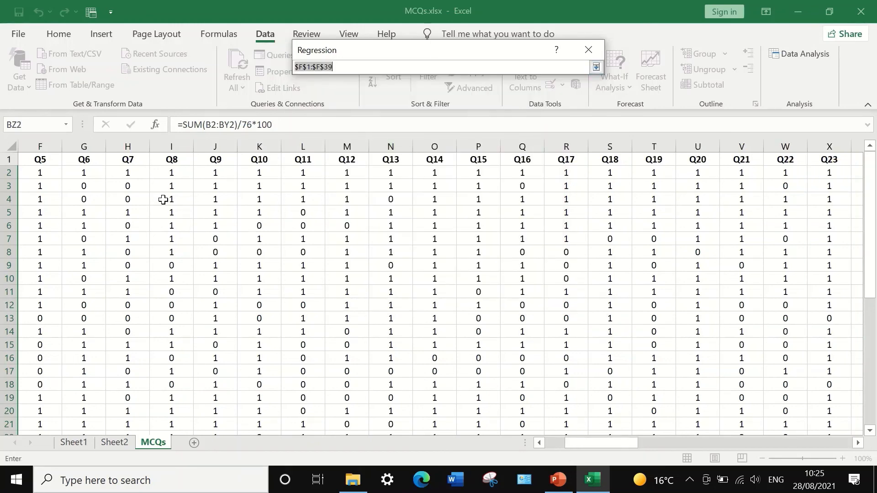
click(82, 162)
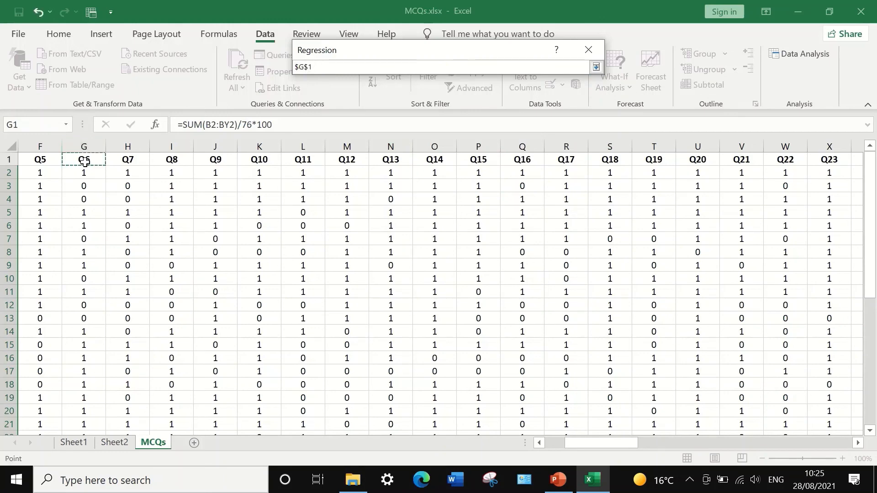
key(ctrl+shift+Down)
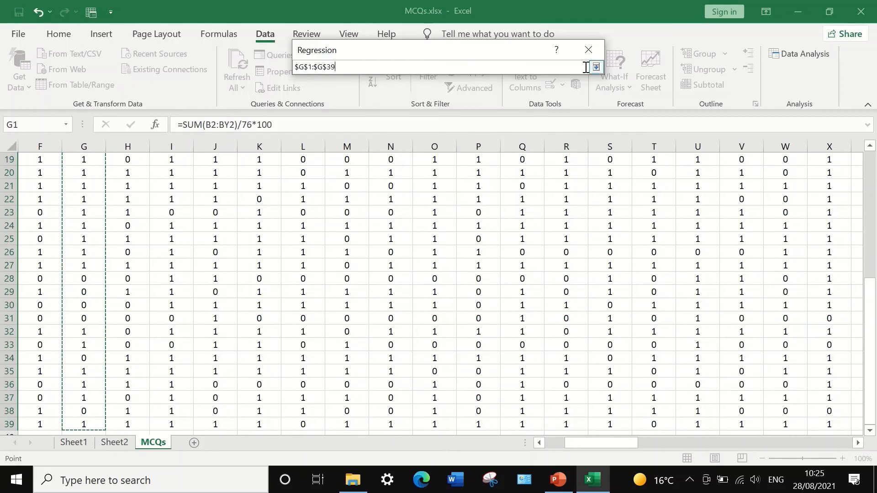
click(601, 68)
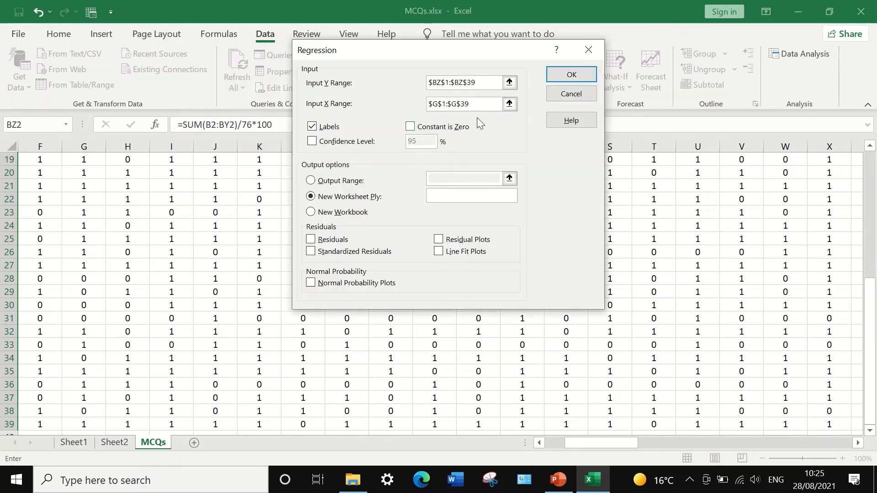
click(565, 75)
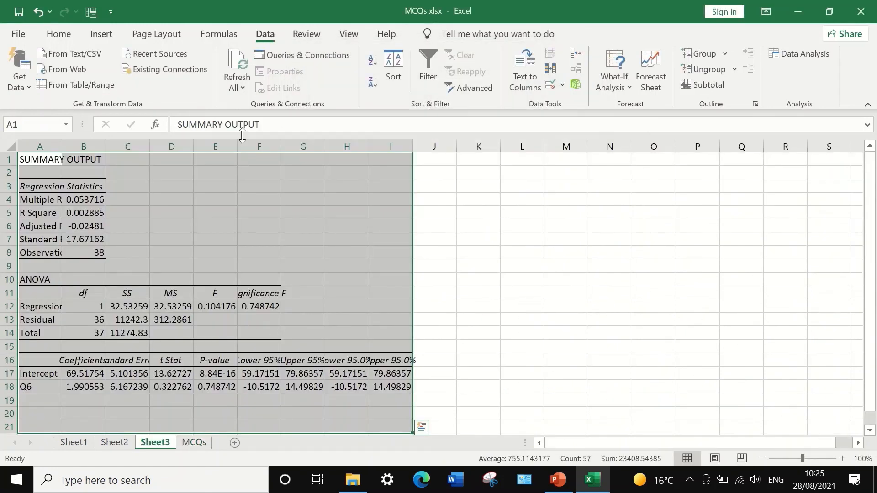
- Widen the P-value column E in the new output and format the Q6 row 18 as Number with 3 decimal places
drag(237, 145, 347, 145)
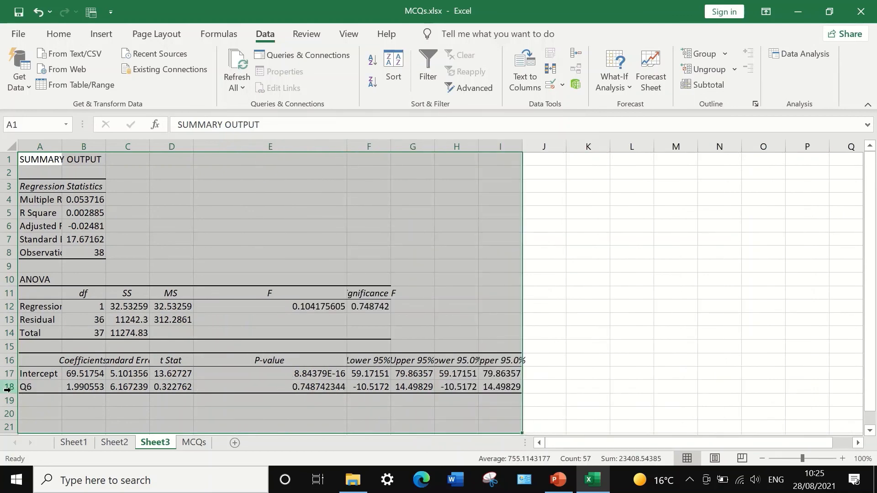
click(9, 388)
right_click(9, 388)
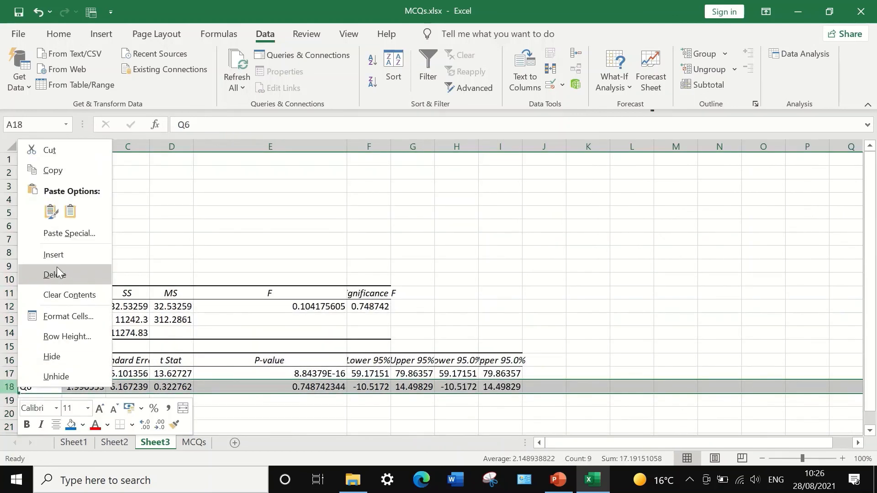
click(66, 315)
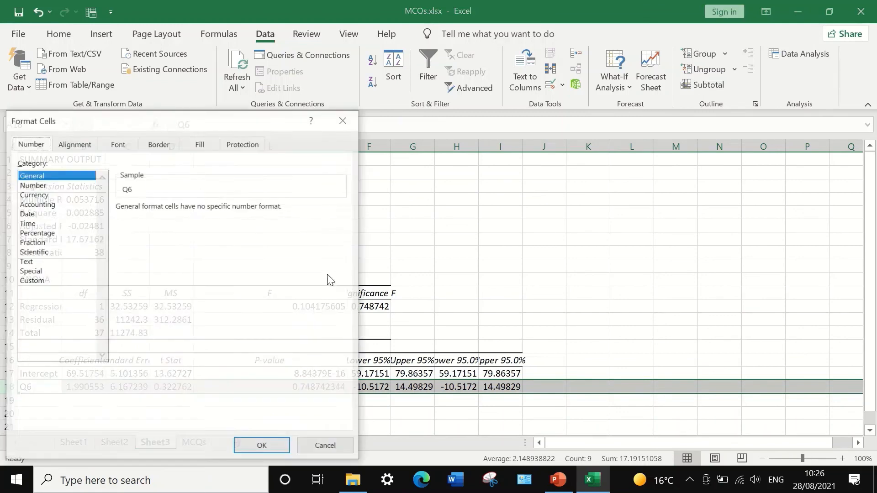
click(44, 185)
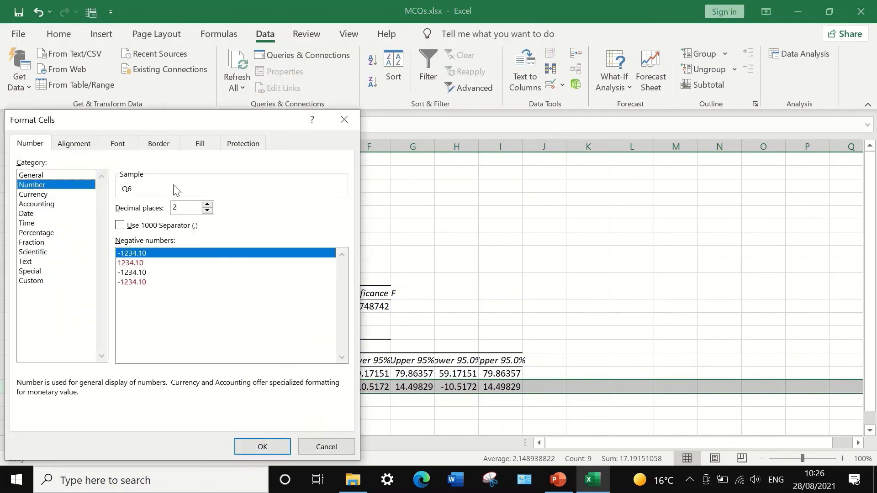
click(206, 205)
click(265, 447)
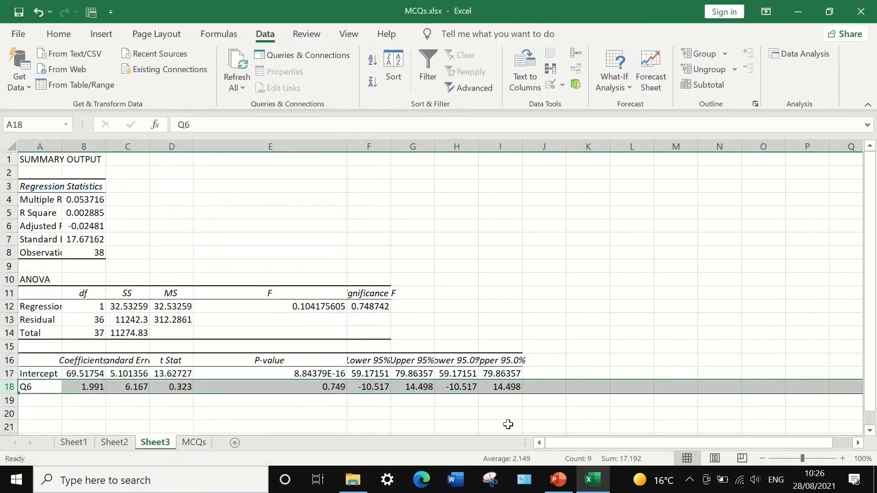
- Copy the Q6 p-value from cell E18 of Sheet3 into the P-Value row beneath Q6, cell G3 of Sheet1
click(297, 387)
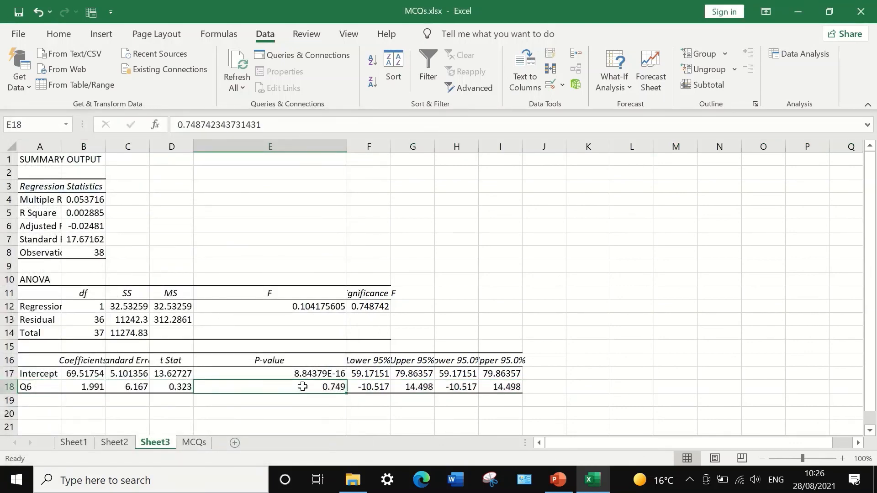
right_click(309, 389)
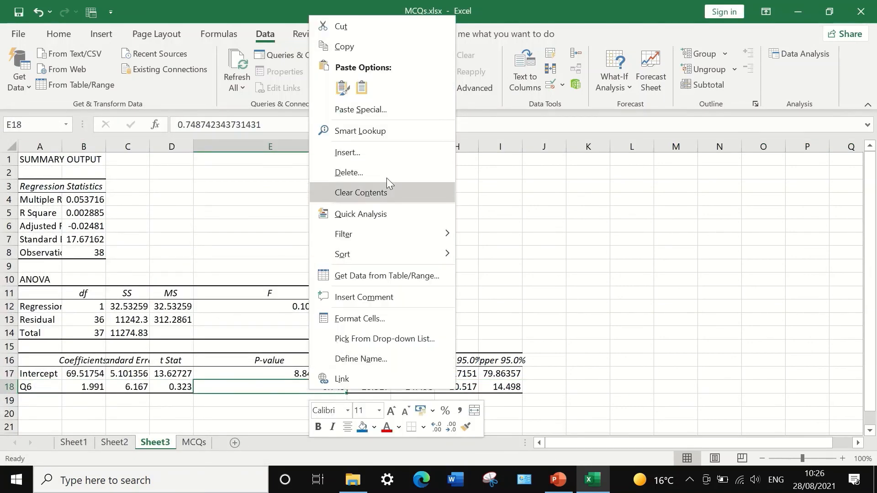
click(361, 46)
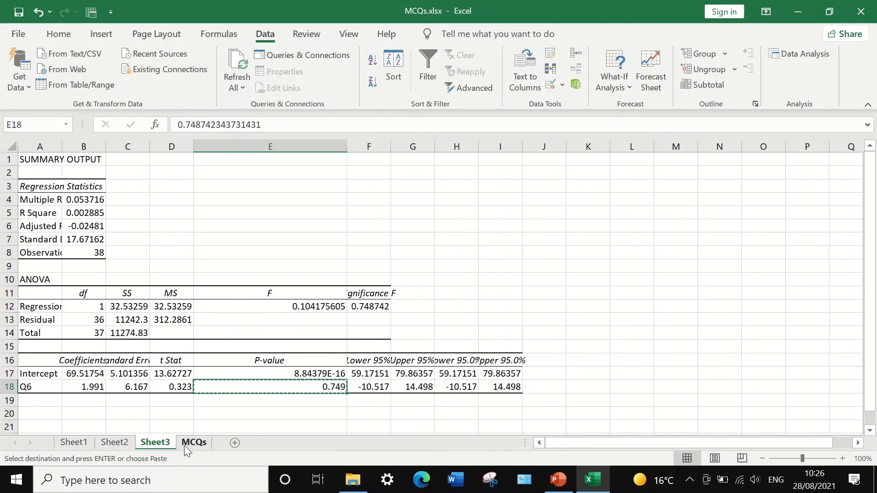
click(109, 445)
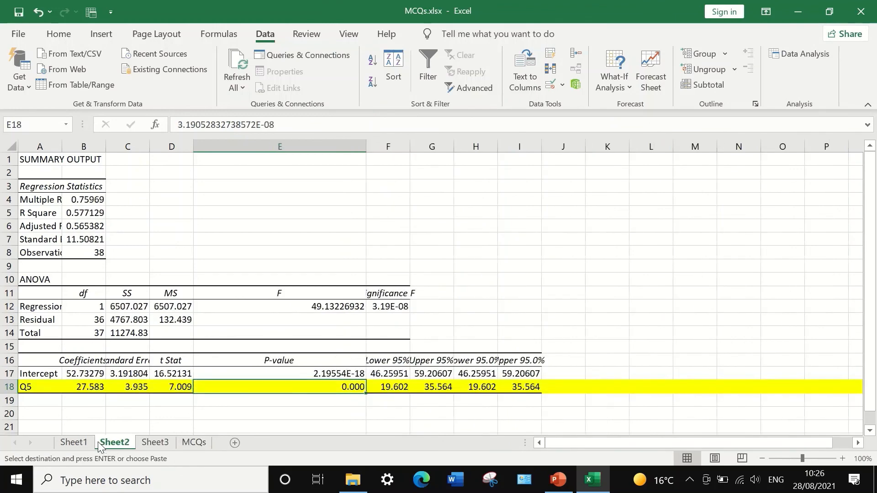
click(74, 443)
right_click(310, 188)
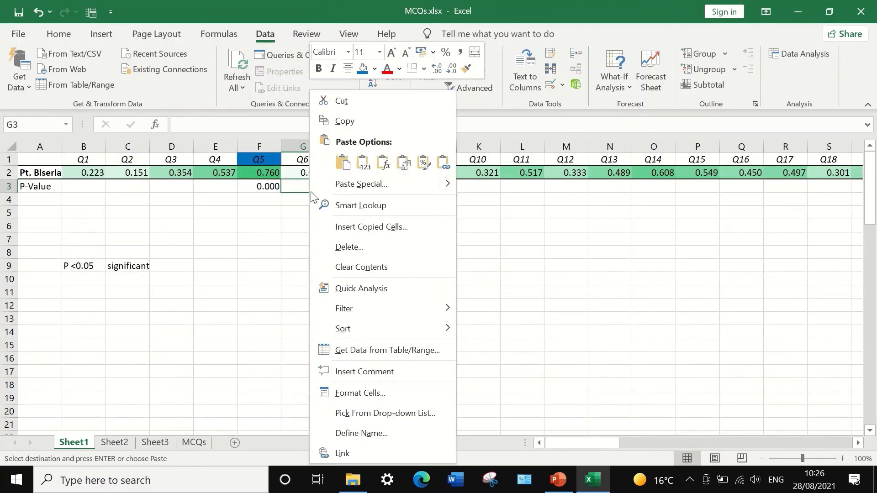
click(343, 164)
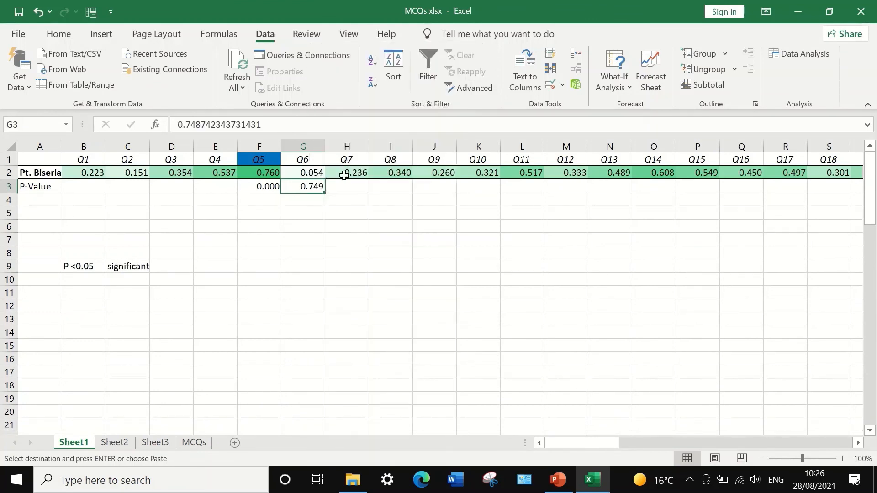
click(311, 202)
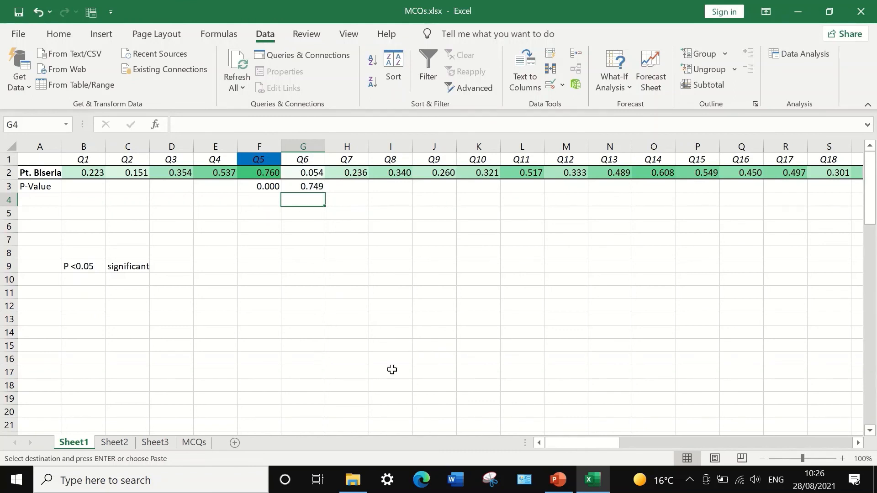
- Locate item Q47's correlation and its p-value cell AV3 on Sheet1, and open the Regression analysis tool on the MCQs sheet
drag(572, 441, 695, 432)
drag(709, 424, 714, 425)
click(567, 176)
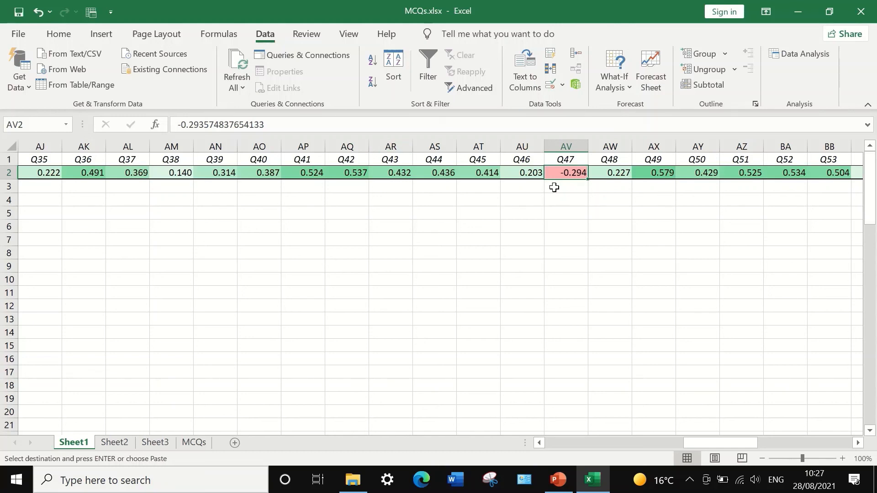
click(574, 187)
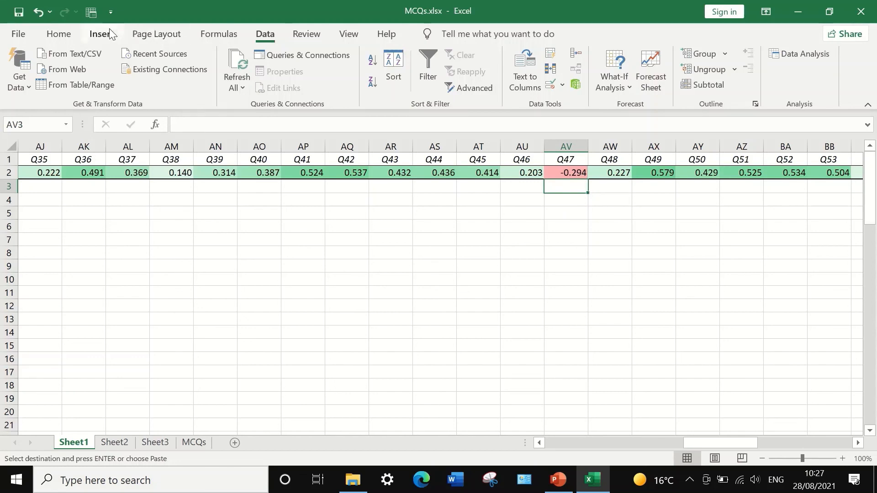
click(197, 443)
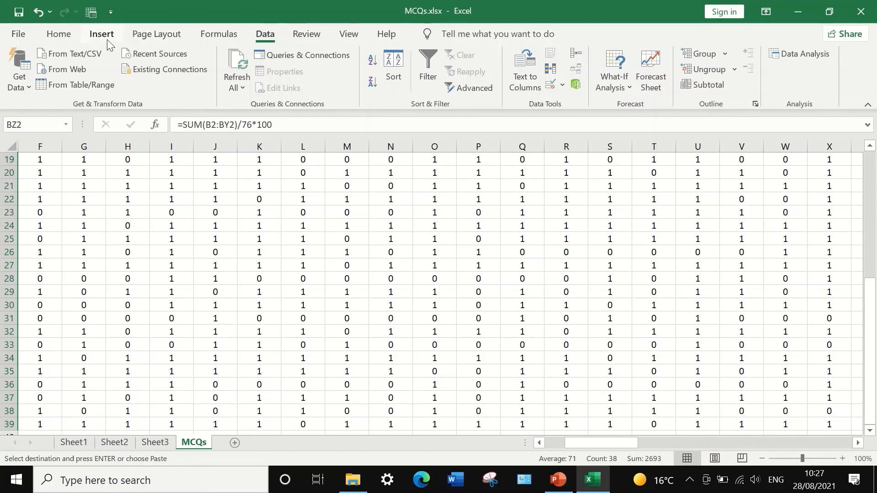
click(785, 54)
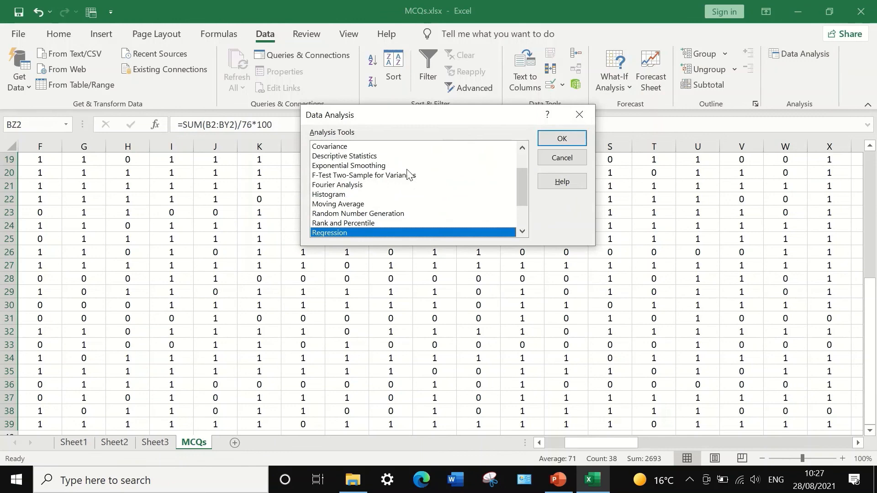
click(560, 139)
- Set the regression's X range to the Q47 column, $AV$1:$AV$39, and run it with output to a new worksheet
click(509, 104)
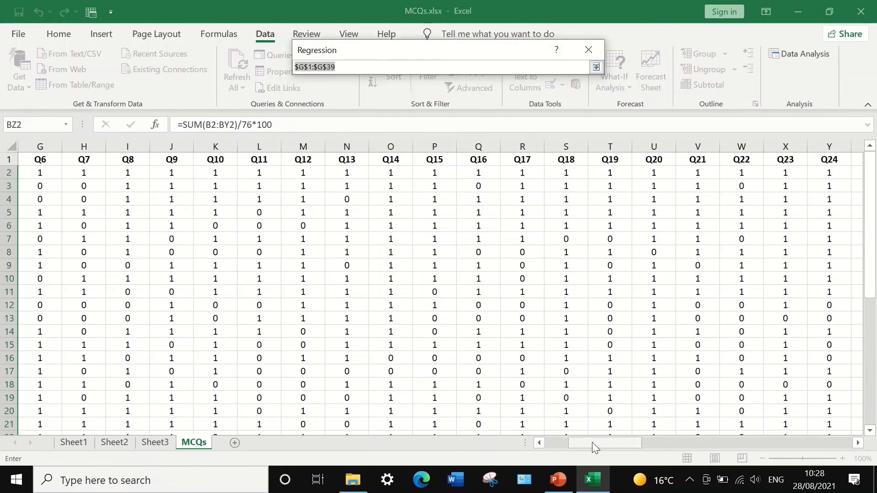
drag(592, 442, 726, 439)
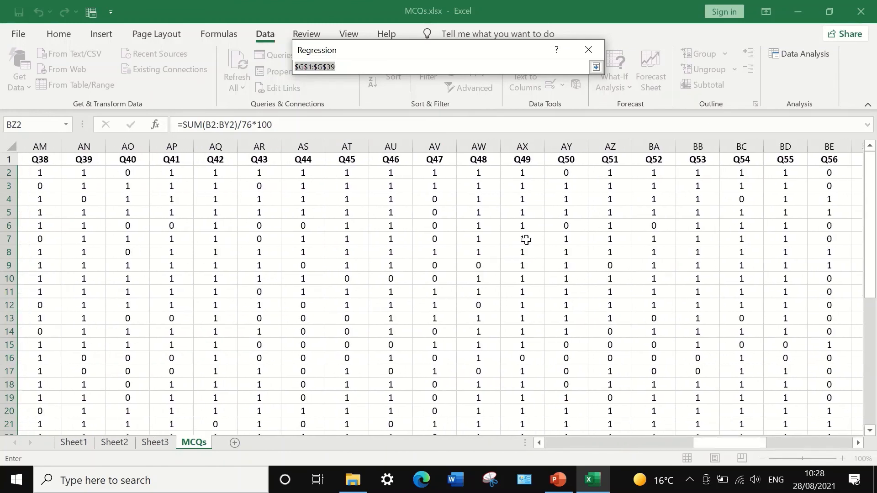
click(439, 159)
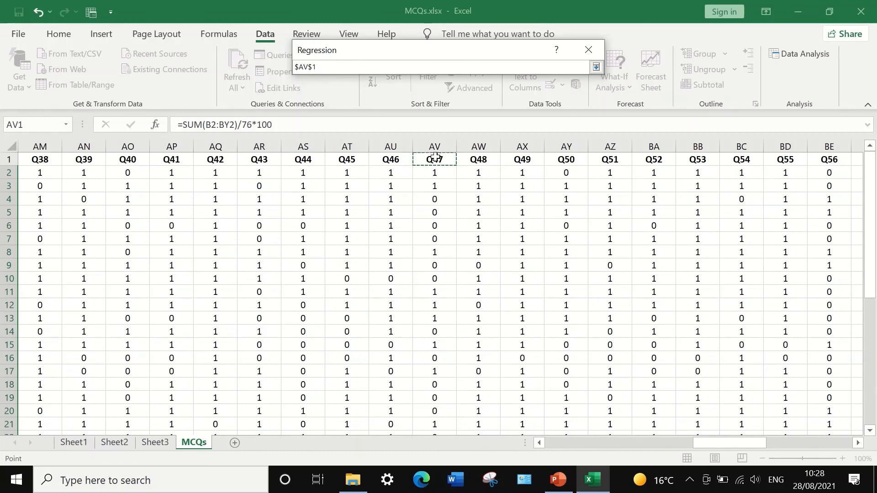
key(ctrl+shift+Down)
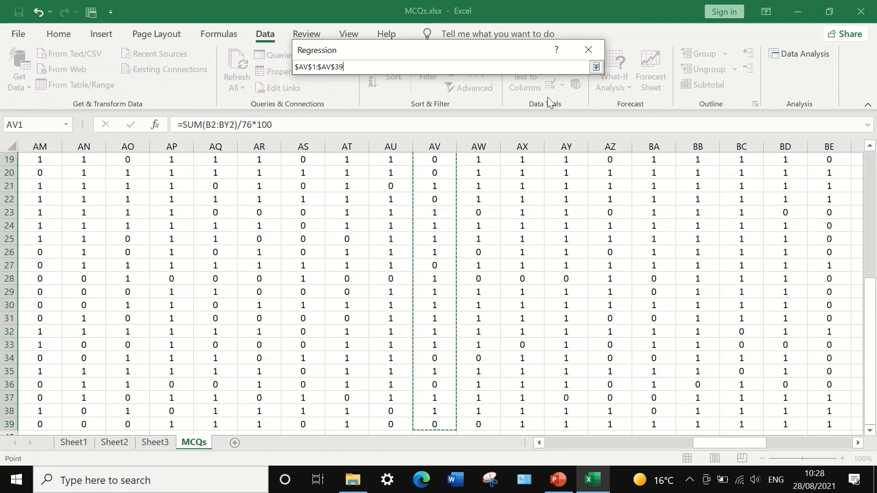
click(596, 67)
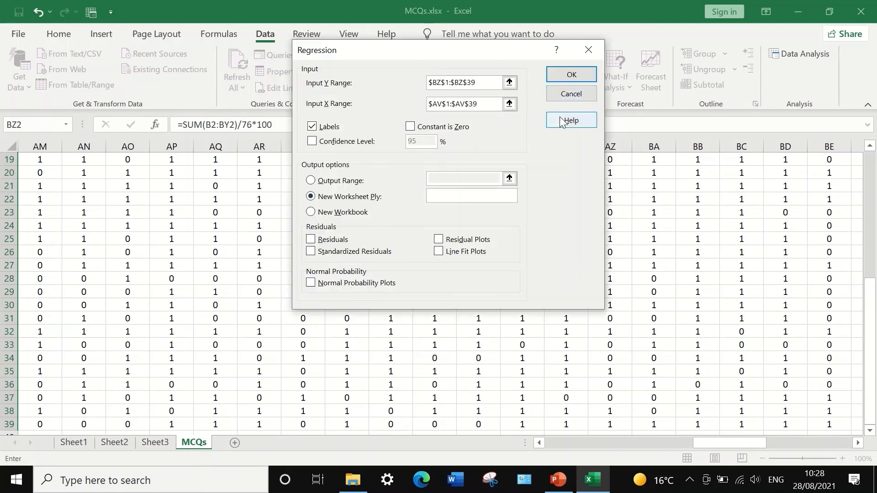
click(567, 75)
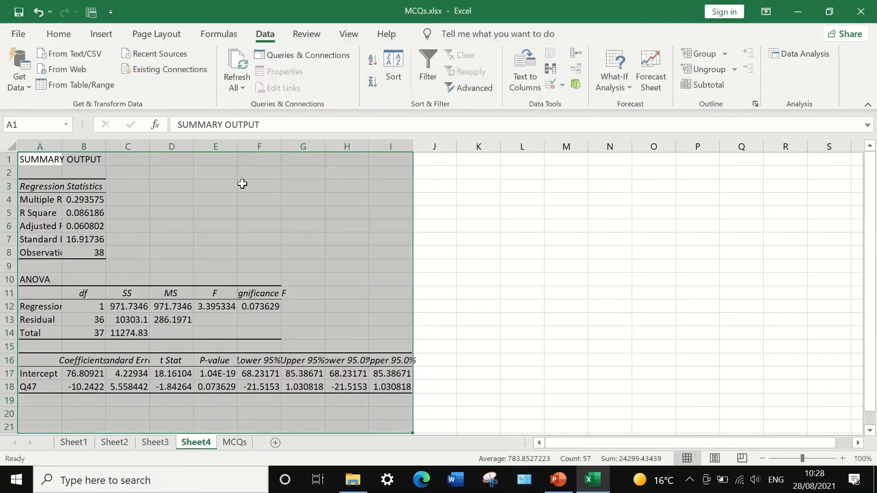
- Widen the P-value column E in the Q47 regression output and format row 18 as Number with 3 decimal places
click(478, 279)
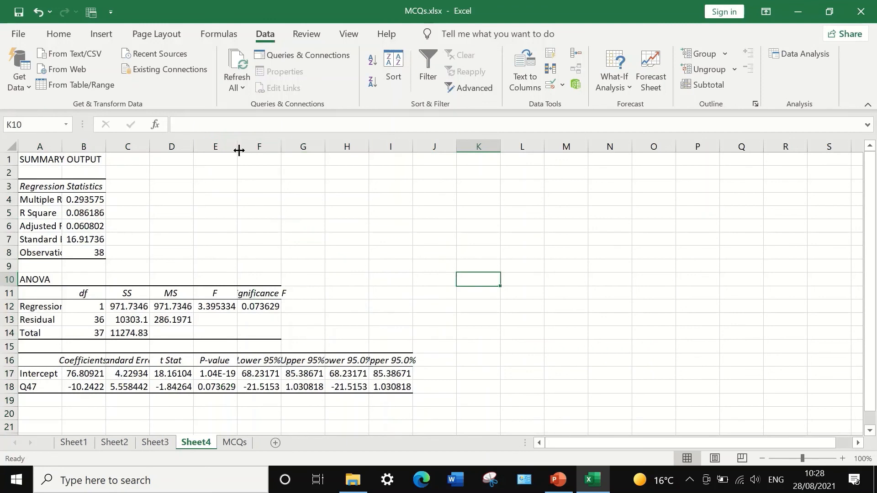
drag(237, 148, 397, 168)
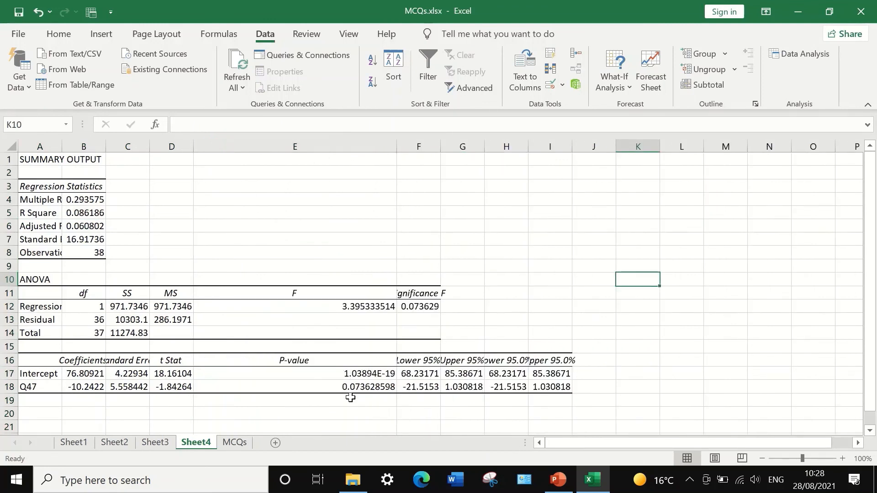
click(341, 387)
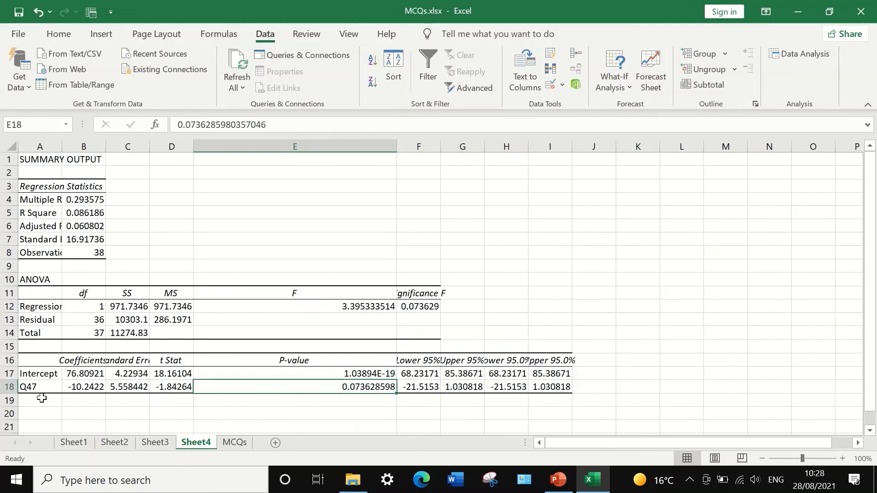
click(13, 387)
right_click(14, 387)
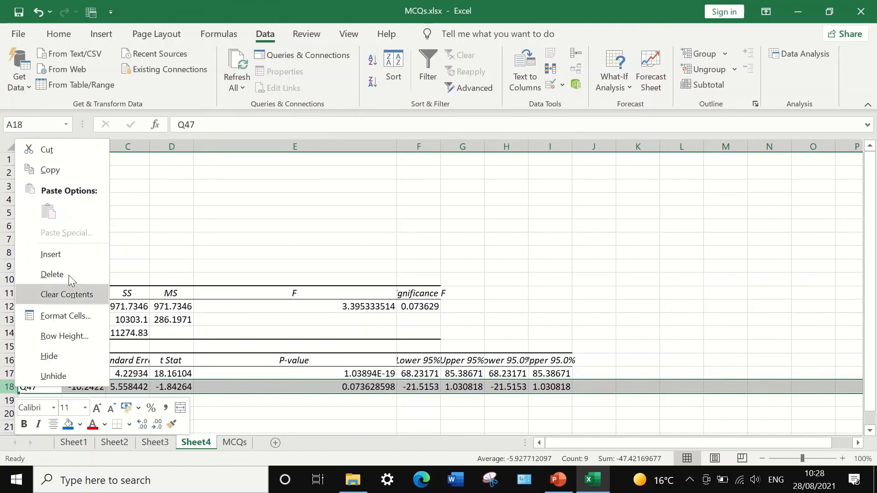
click(66, 315)
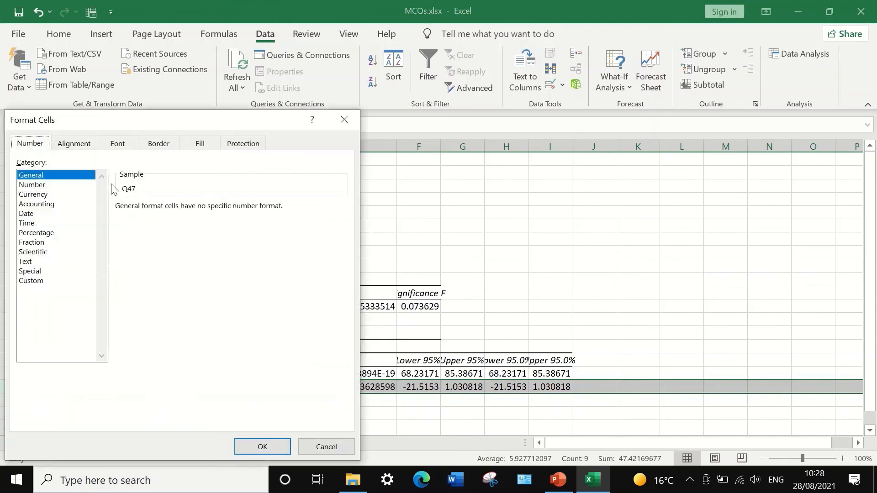
click(35, 185)
click(207, 205)
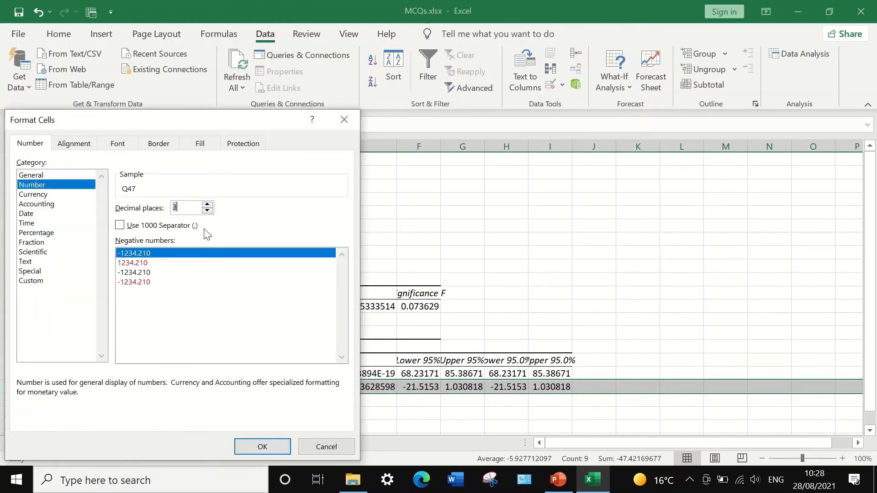
click(256, 447)
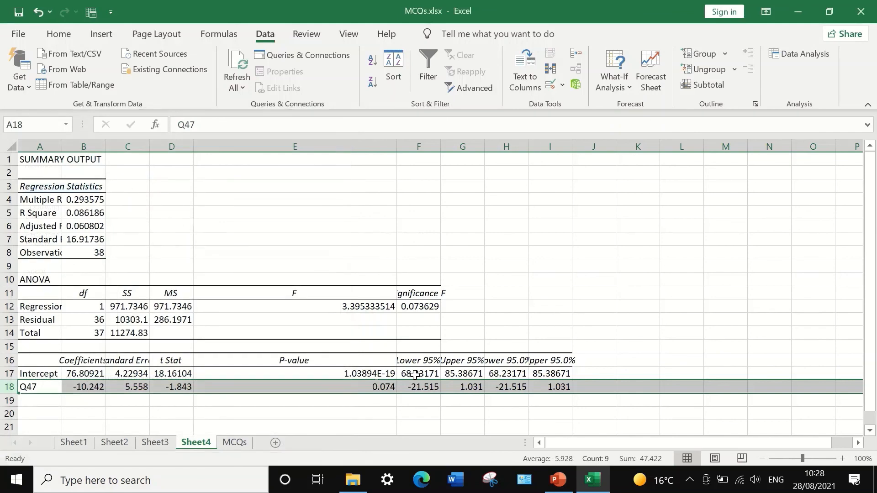
- Copy the Q47 p-value from cell E18 of Sheet4 into cell AV3 of Sheet1, beneath the Q47 correlation
click(337, 389)
key(ctrl+c)
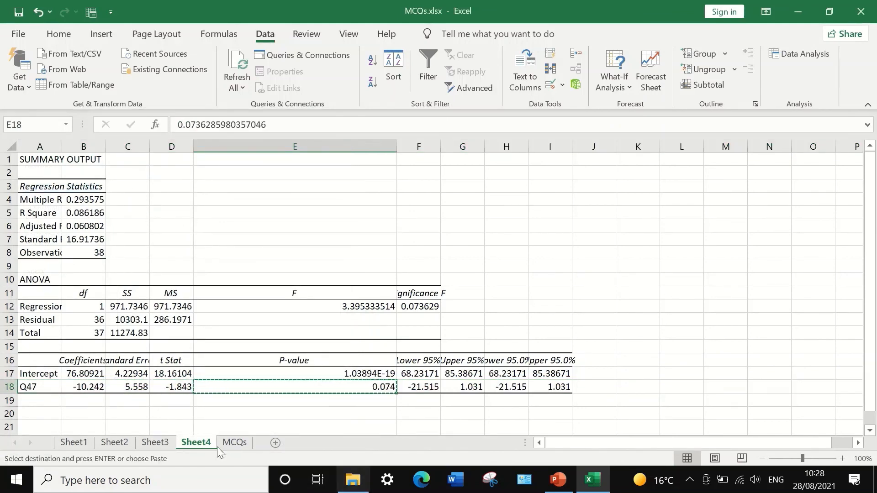
click(234, 443)
scroll(475, 415, down, 1)
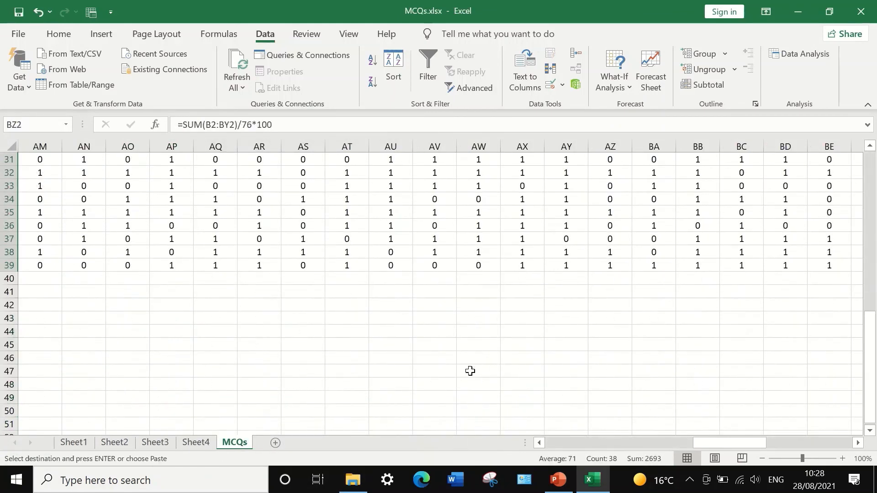
scroll(470, 371, down, 4)
scroll(469, 368, up, 4)
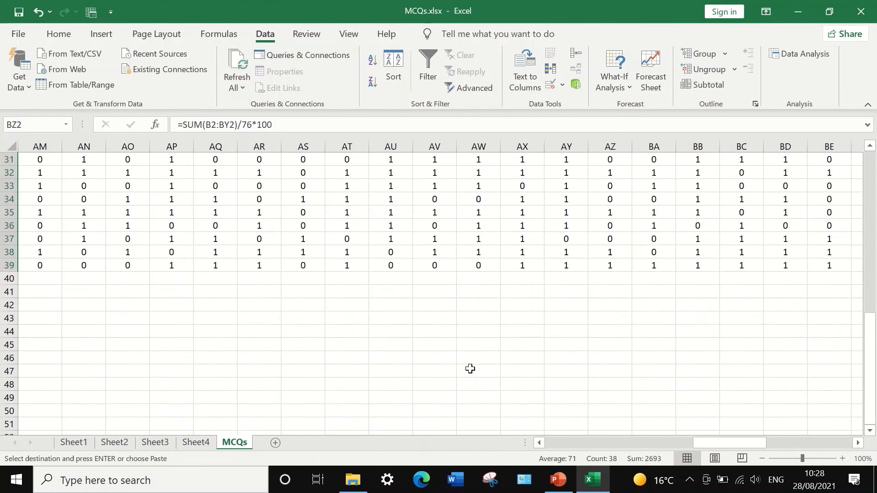
click(81, 445)
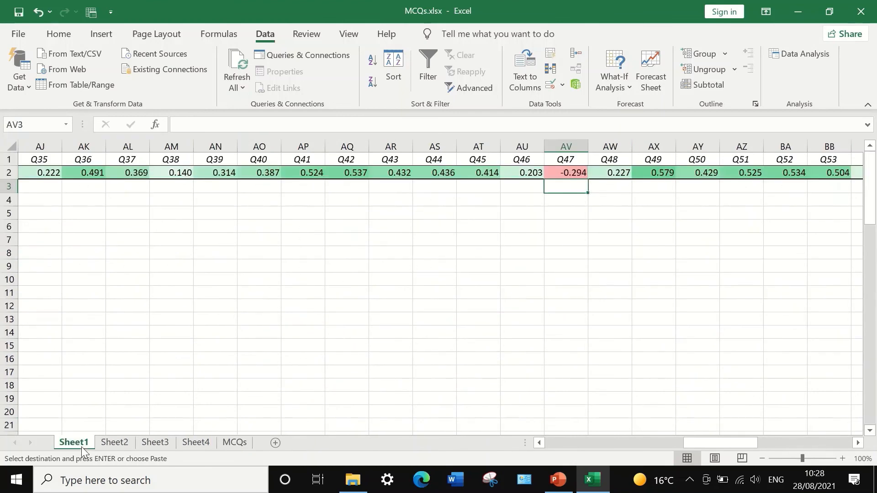
right_click(569, 192)
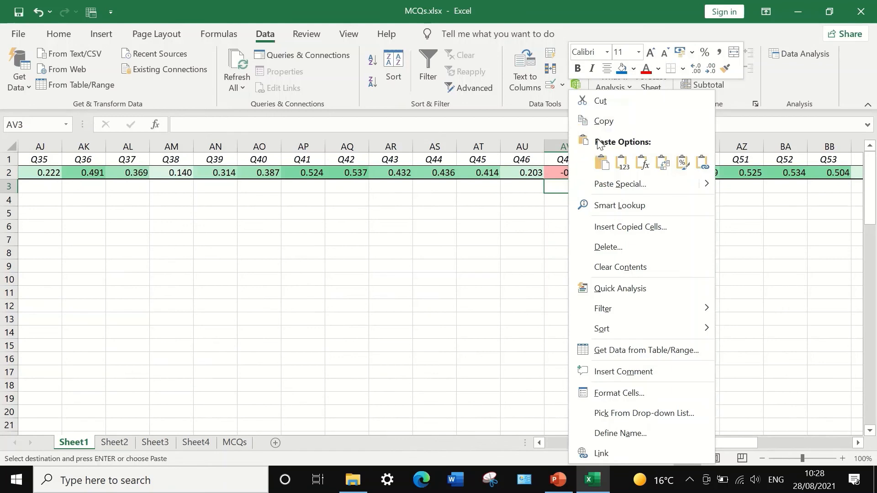
click(602, 162)
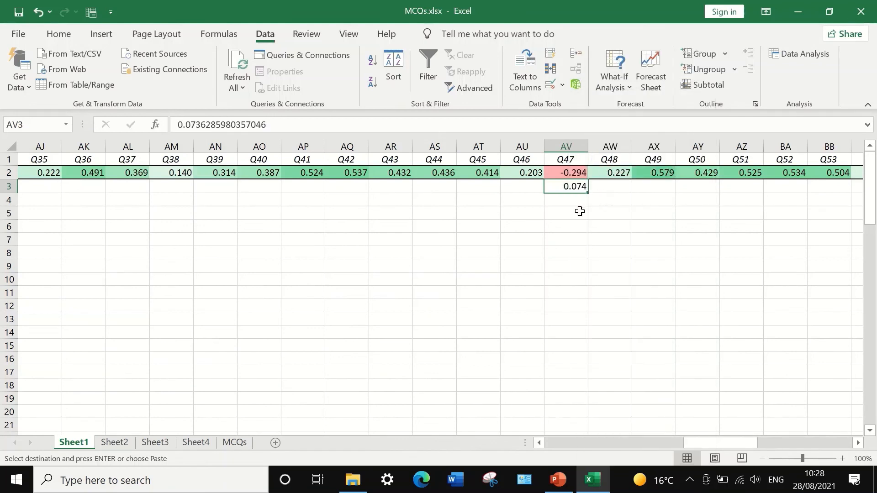
click(565, 212)
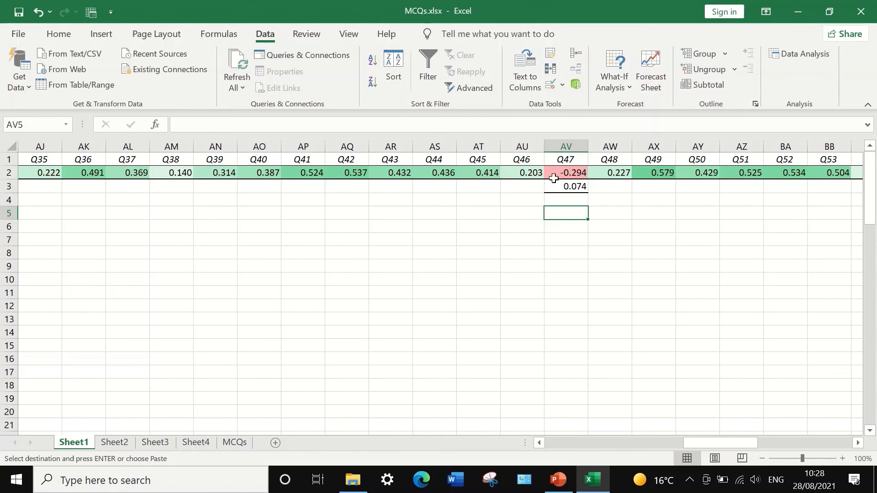
- Review the p-value recorded for Q47 alongside those for Q5 and Q6 on Sheet1
click(577, 187)
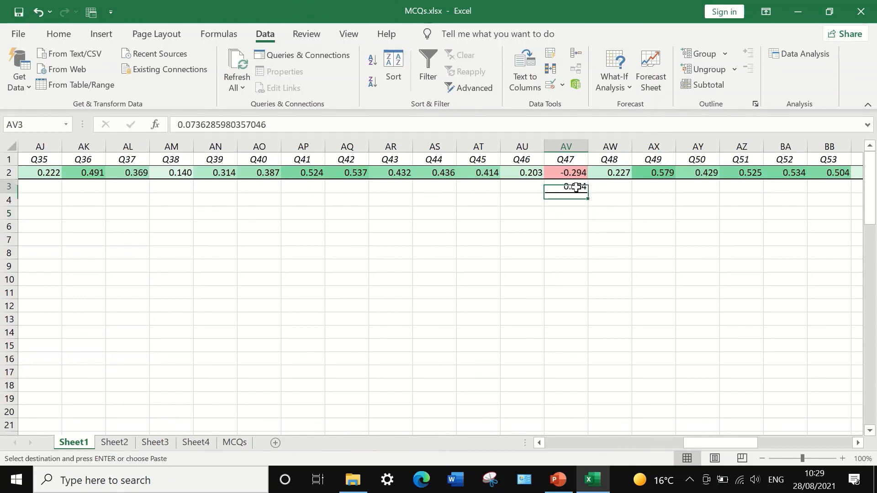
drag(708, 443, 503, 416)
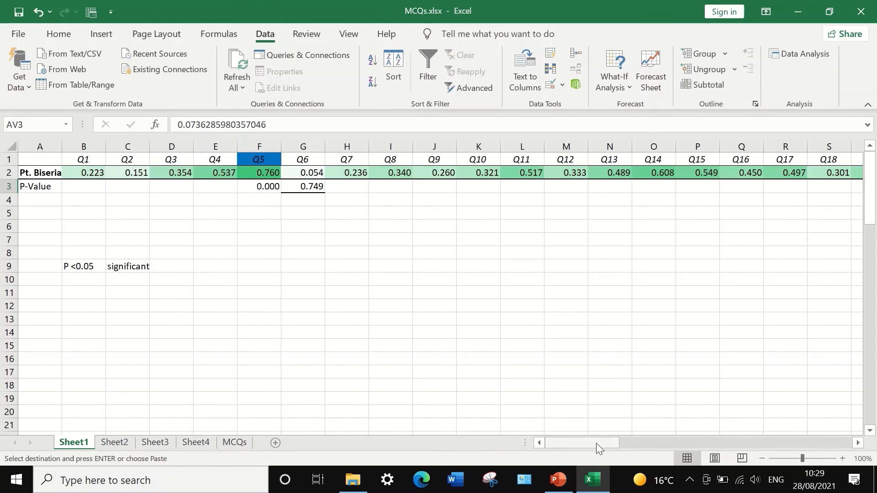
drag(597, 443, 729, 432)
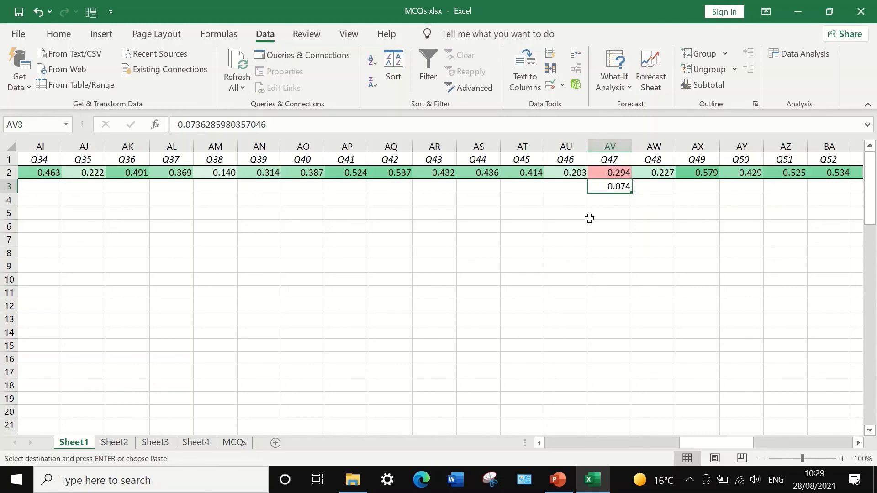
drag(713, 442, 533, 434)
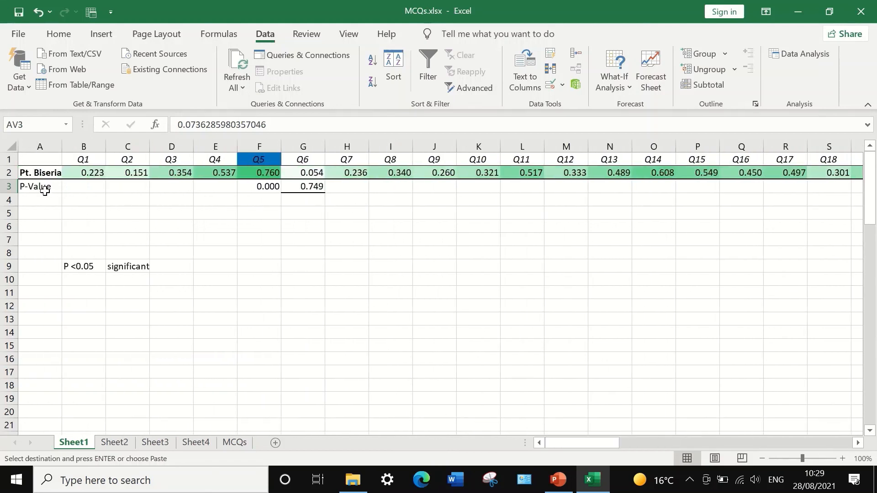